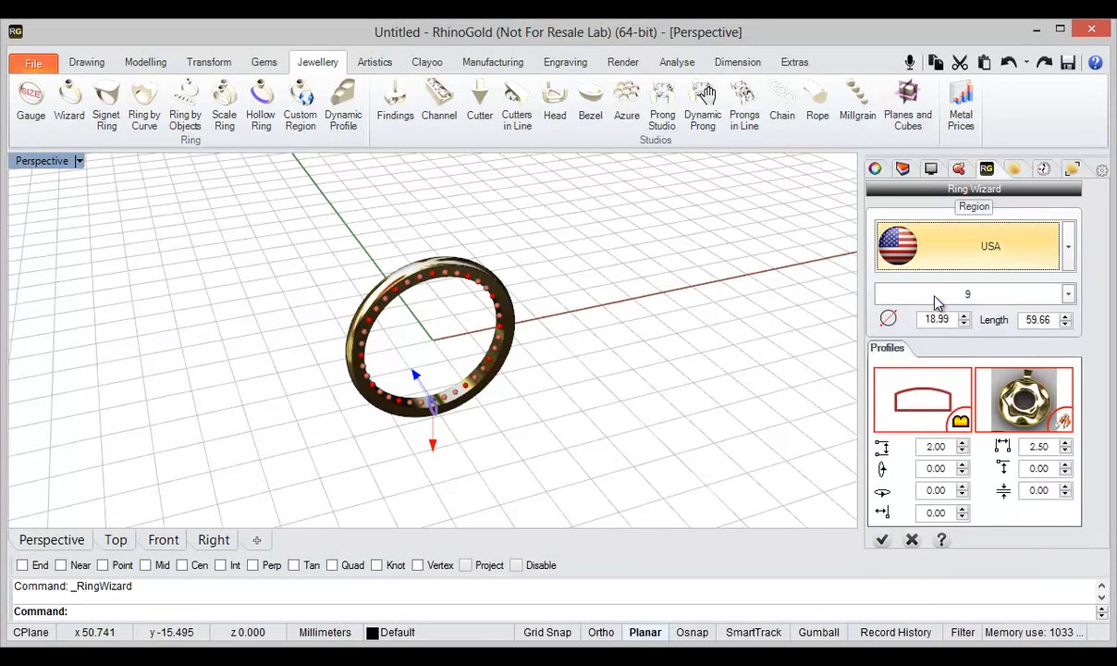
Step: Create the wizard ring in Europe size 12 and move it back from the origin along the green axis
click(922, 294)
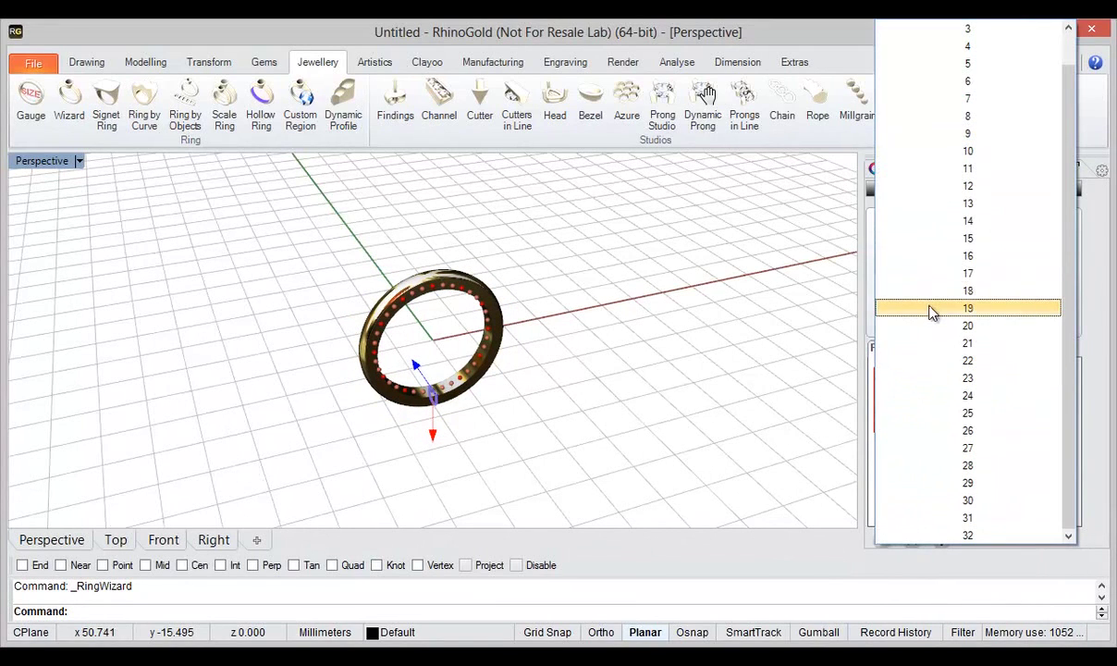
click(947, 190)
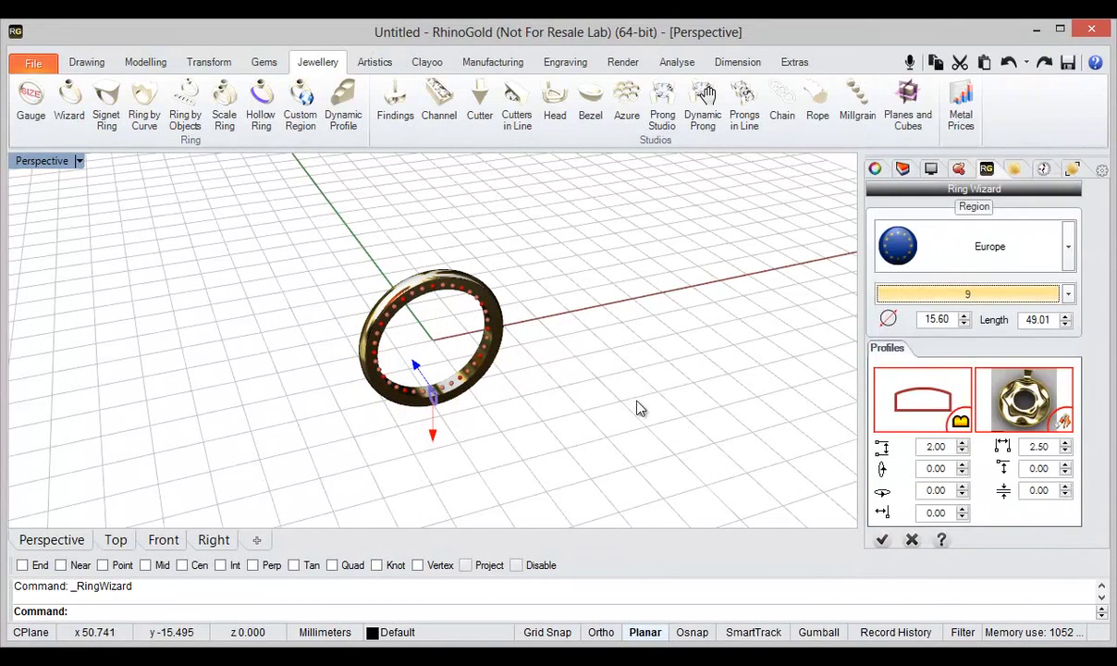
right_drag(553, 416, 808, 544)
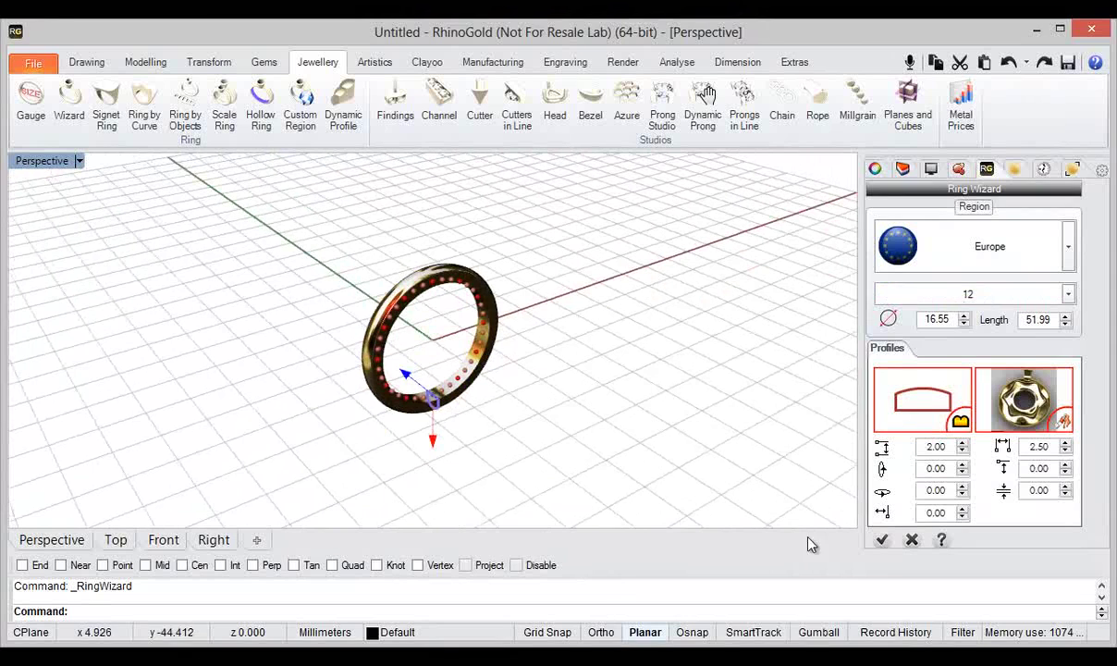
click(881, 540)
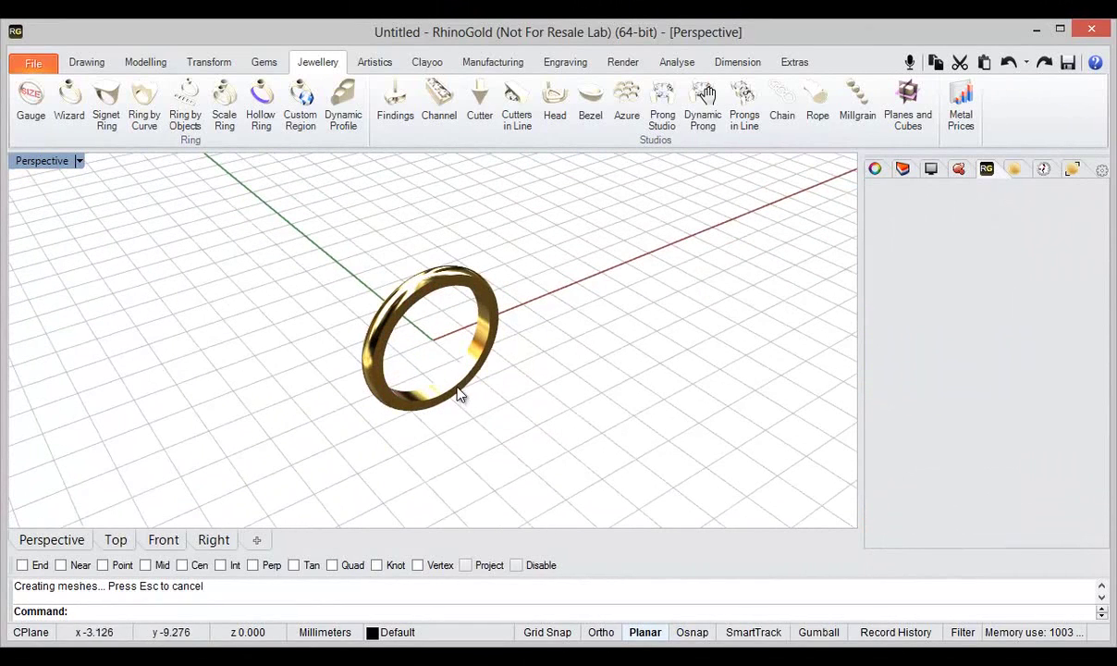
drag(459, 393, 377, 315)
click(356, 406)
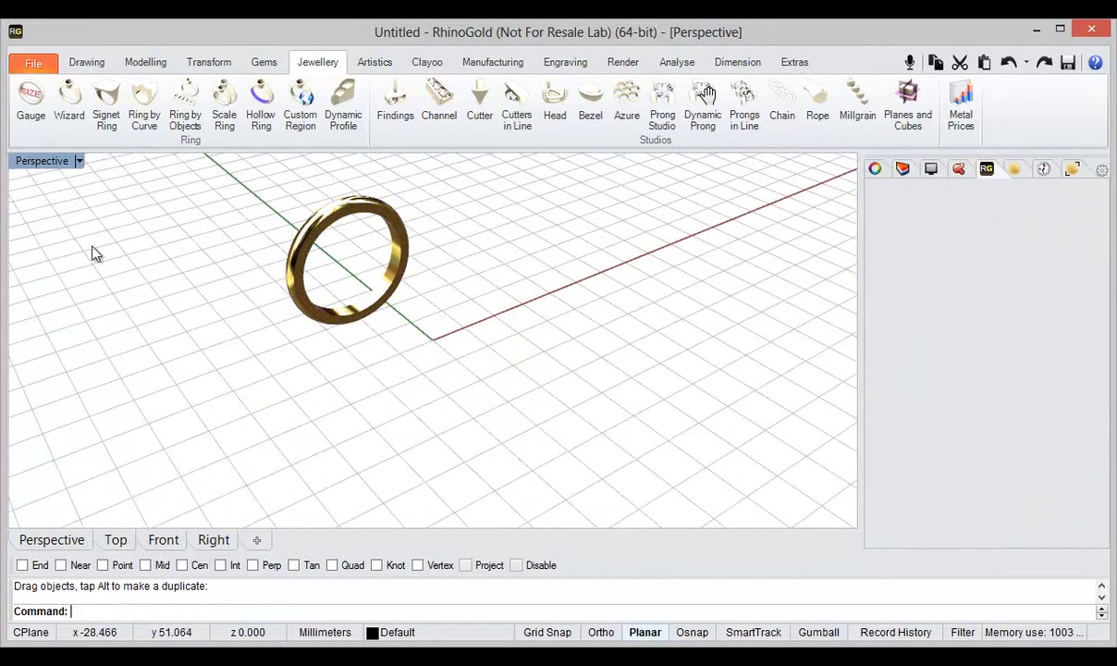
Step: Start a second ring with the Ring Wizard and set its region to USA
click(69, 102)
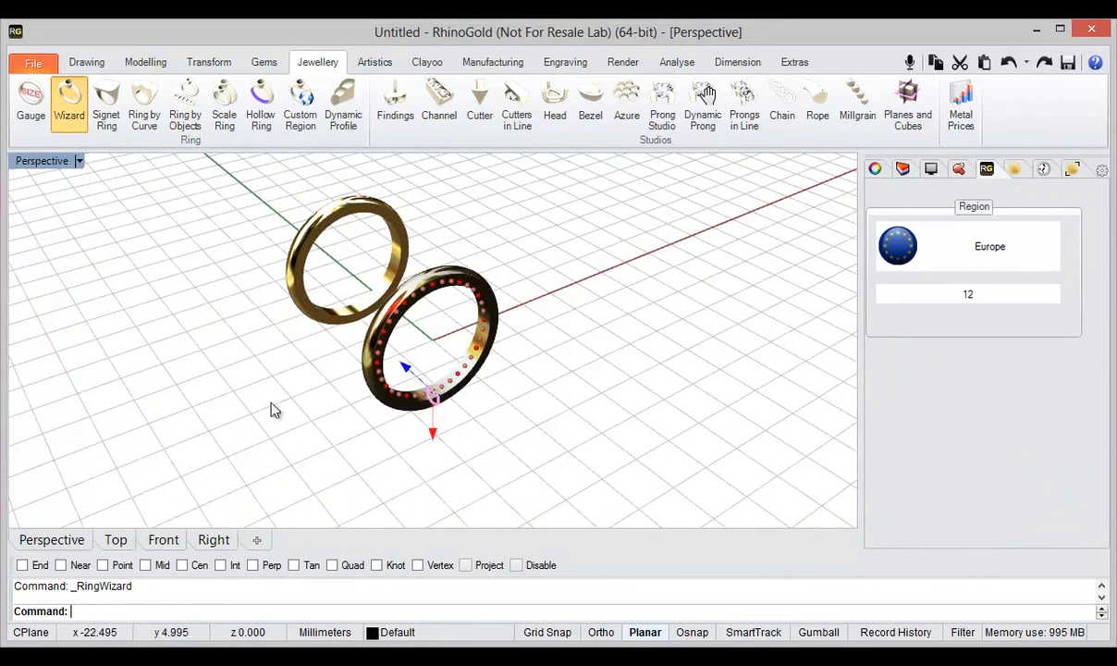
right_drag(425, 421, 432, 469)
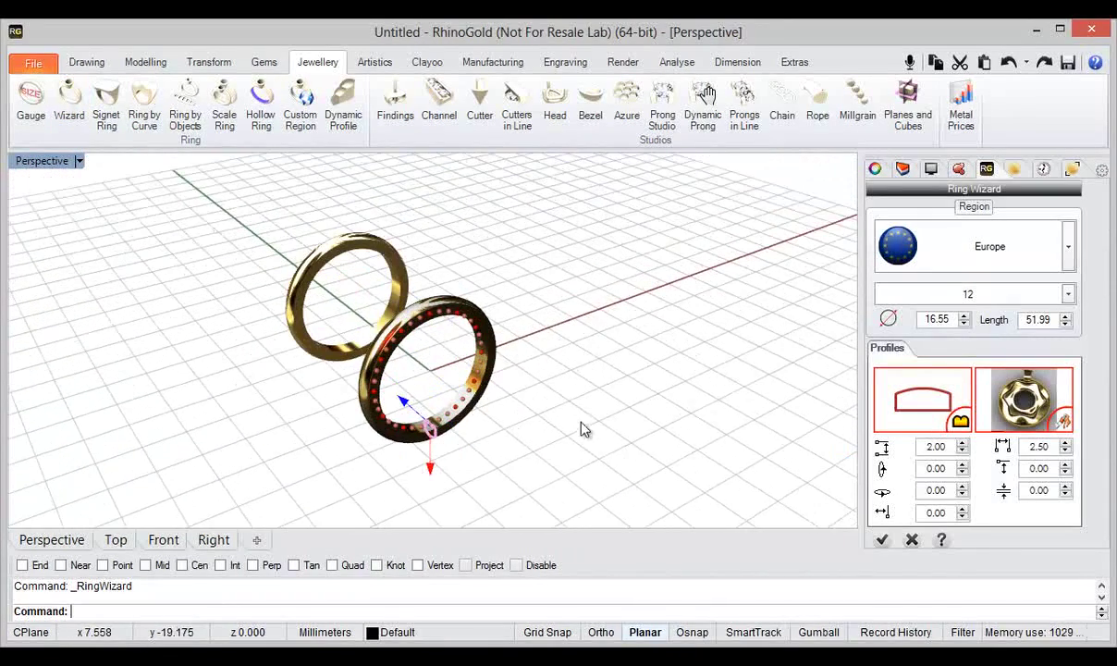
right_drag(584, 429, 588, 411)
middle_click(744, 325)
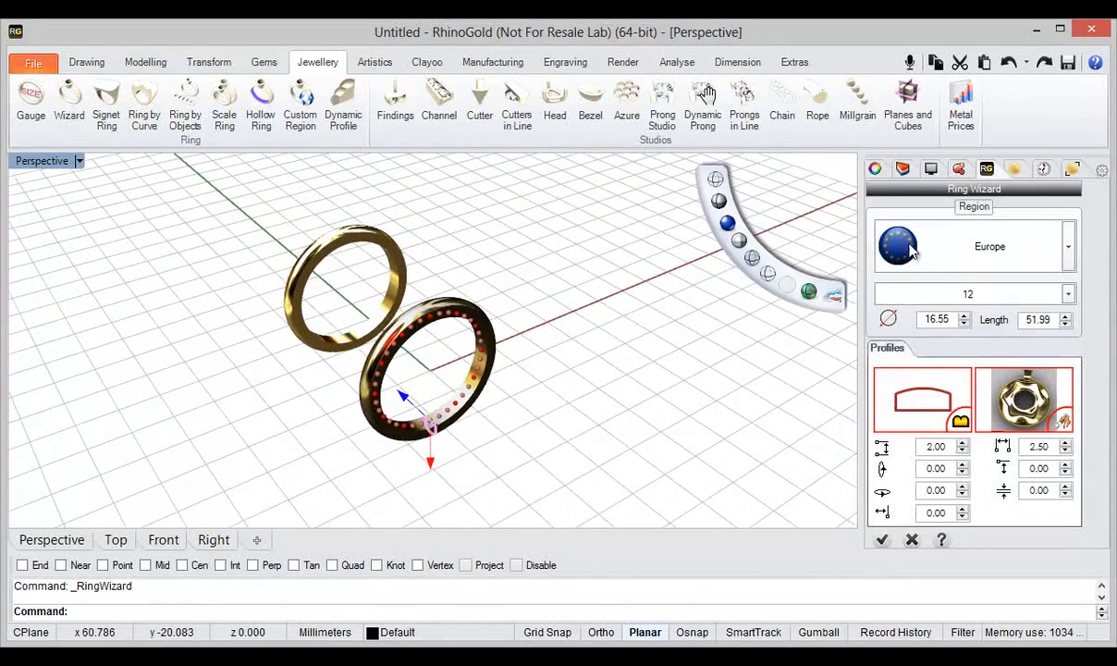
click(989, 246)
click(962, 627)
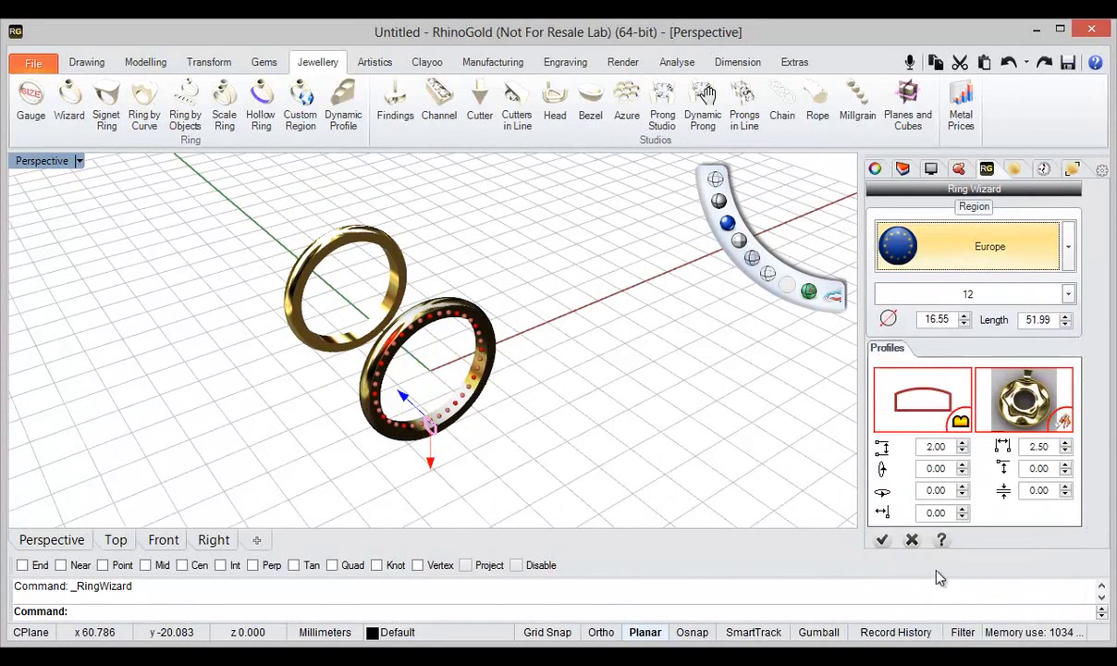
Step: Create the second ring in size 9 and move it away from the origin along the red axis
click(937, 294)
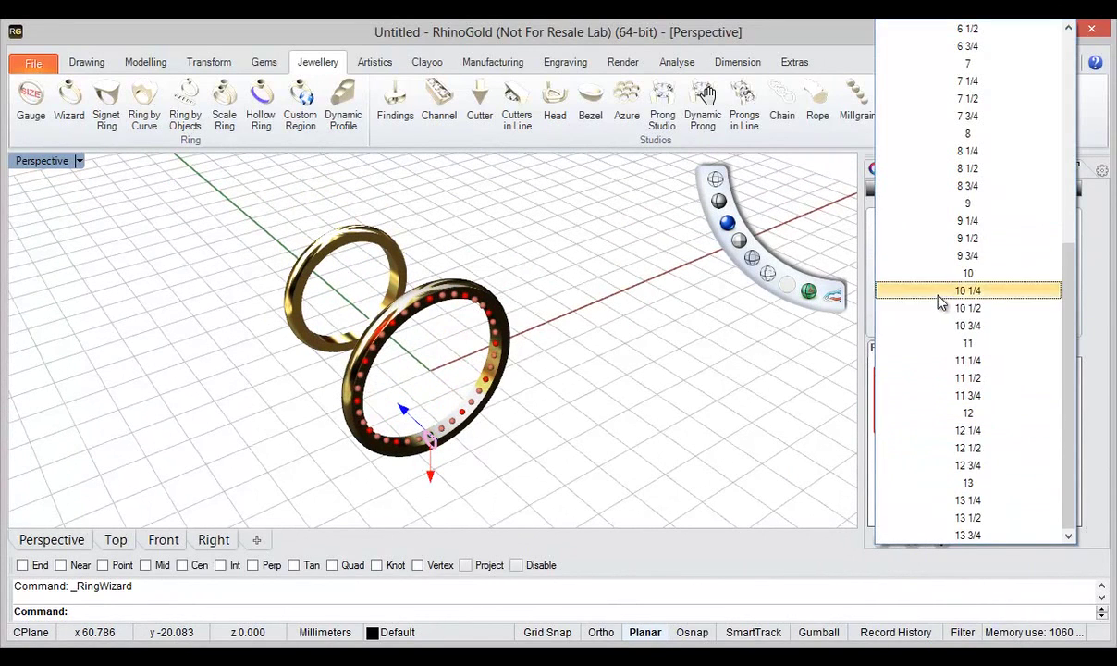
click(963, 203)
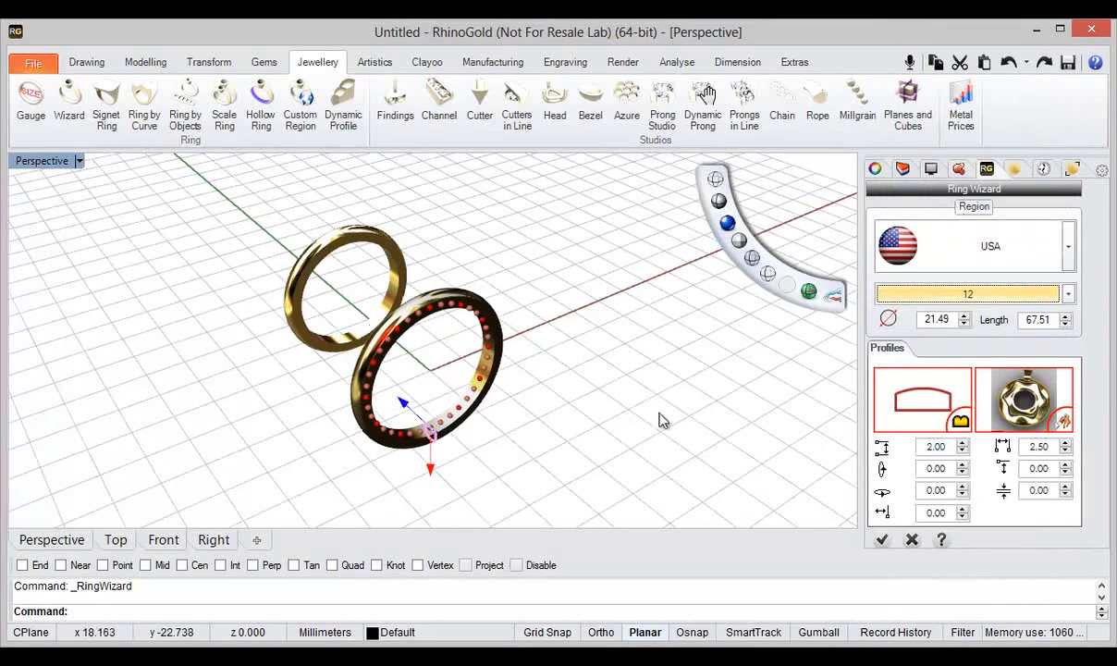
right_drag(611, 413, 623, 420)
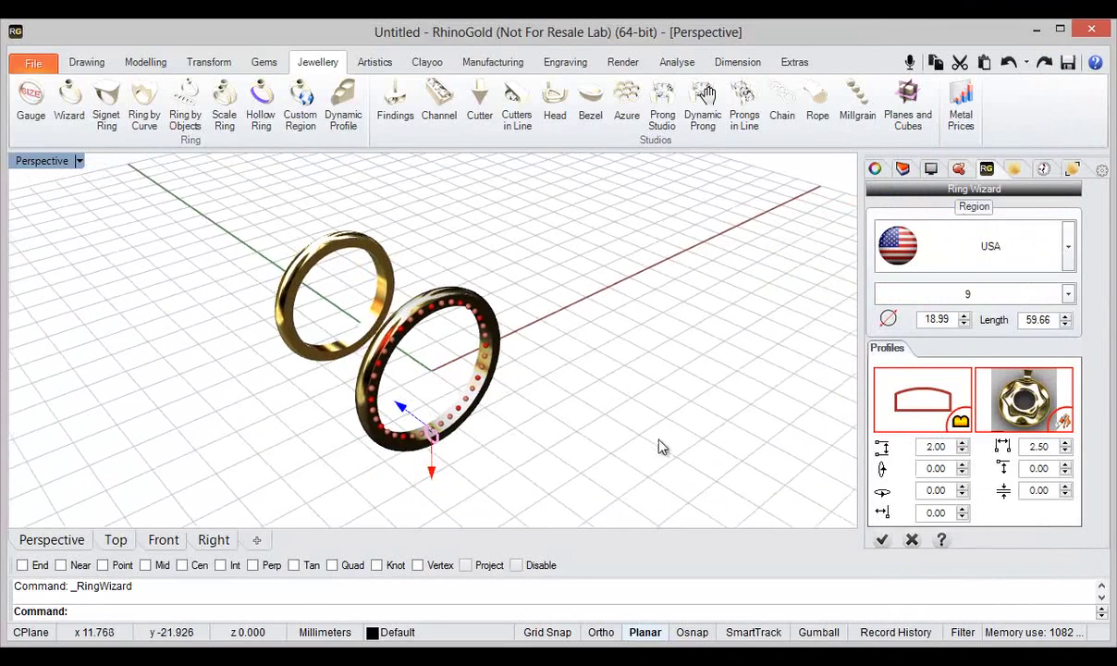
click(881, 540)
drag(462, 411, 599, 291)
click(621, 398)
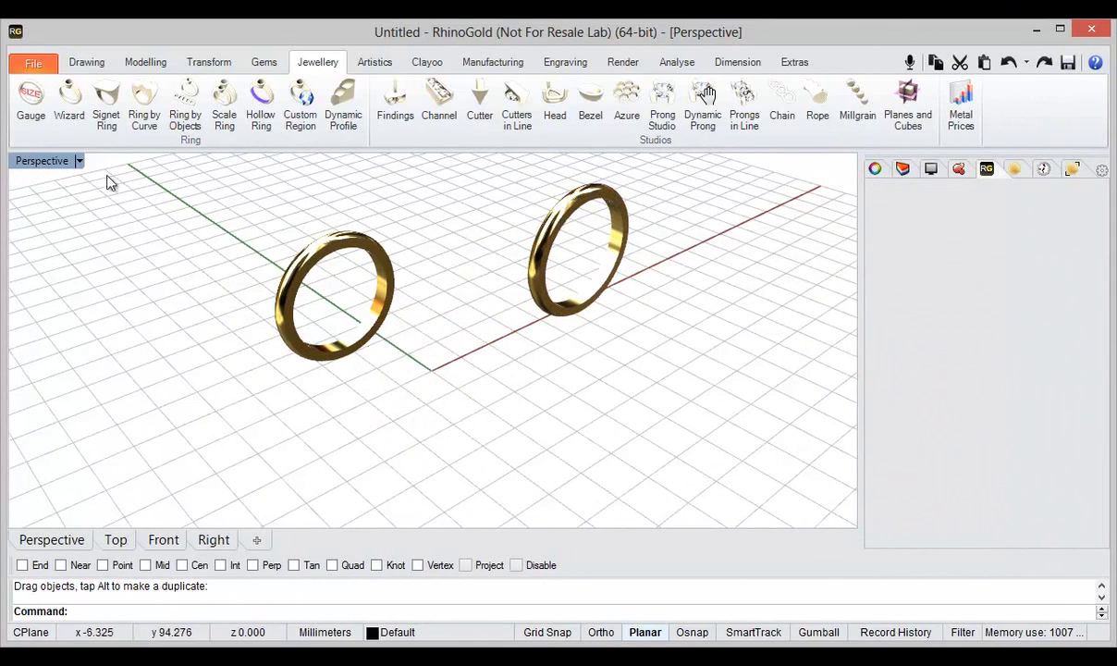
Step: Create a third ring with the Ring Wizard in USA size 9 at the origin
click(69, 107)
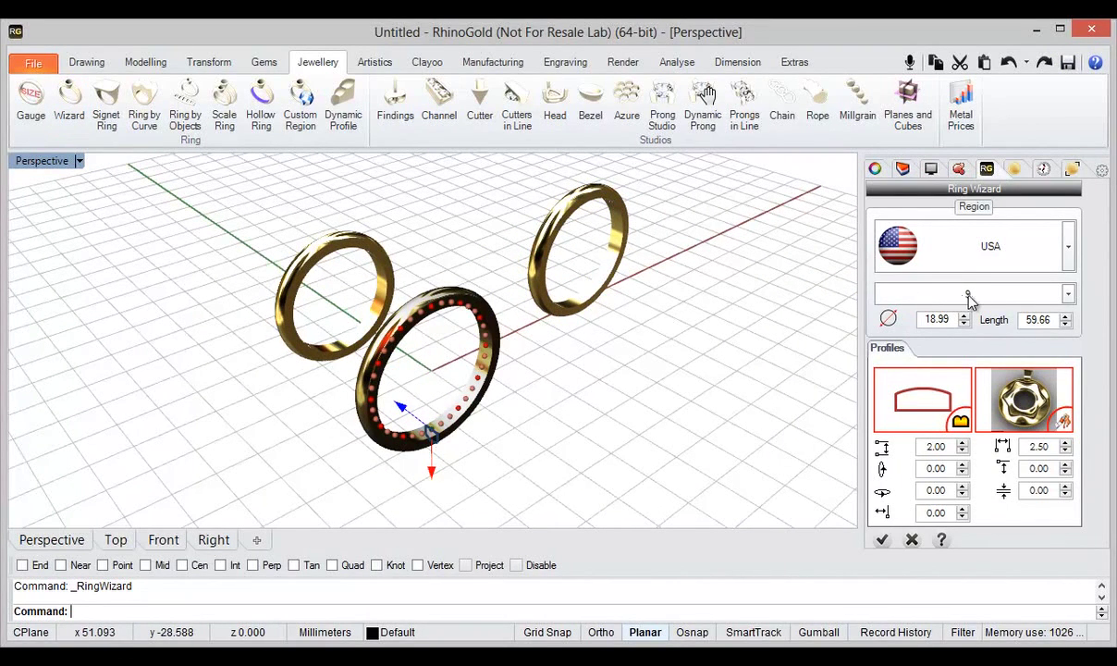
click(883, 541)
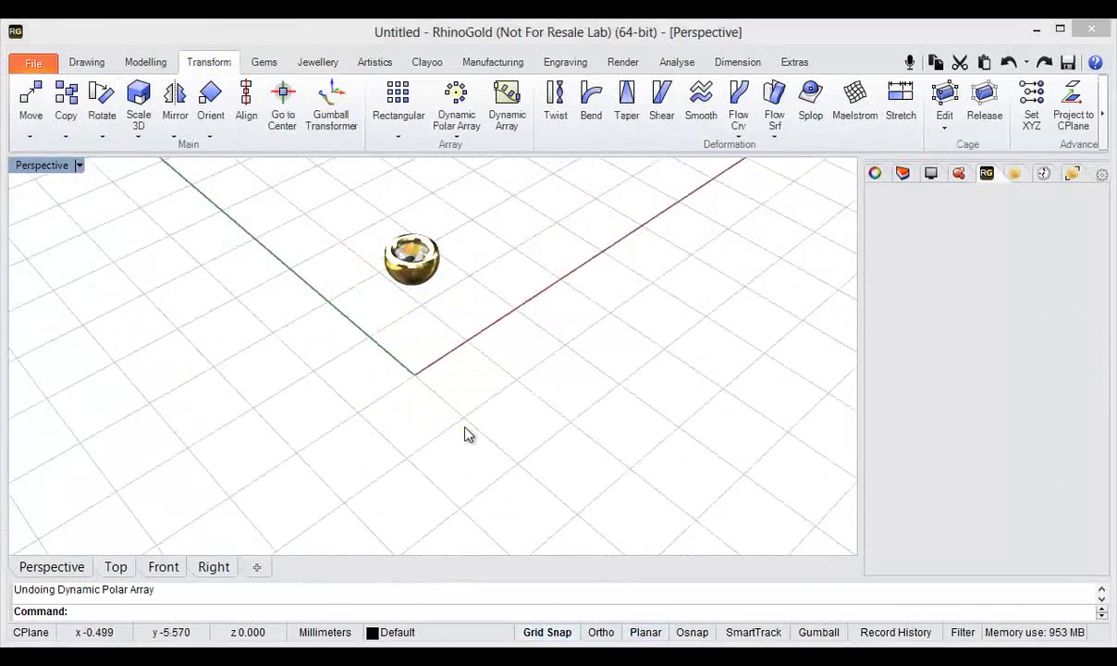
Step: Start a Dynamic Polar Array of the bezel and its gem, oriented upright like a finger ring
right_drag(464, 431, 518, 428)
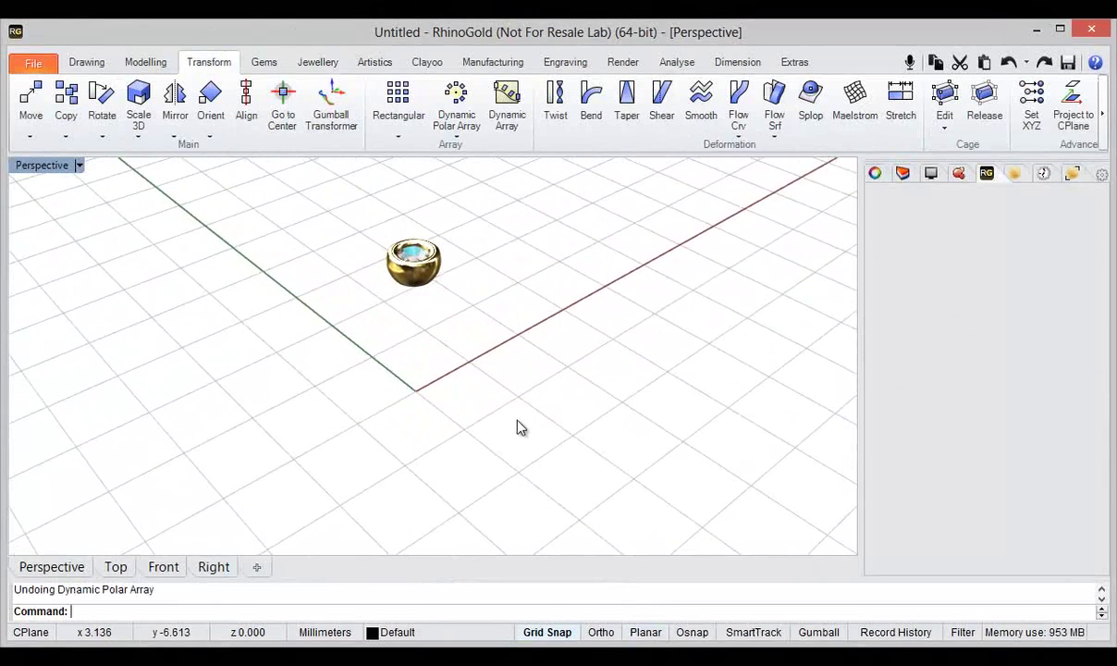
click(456, 103)
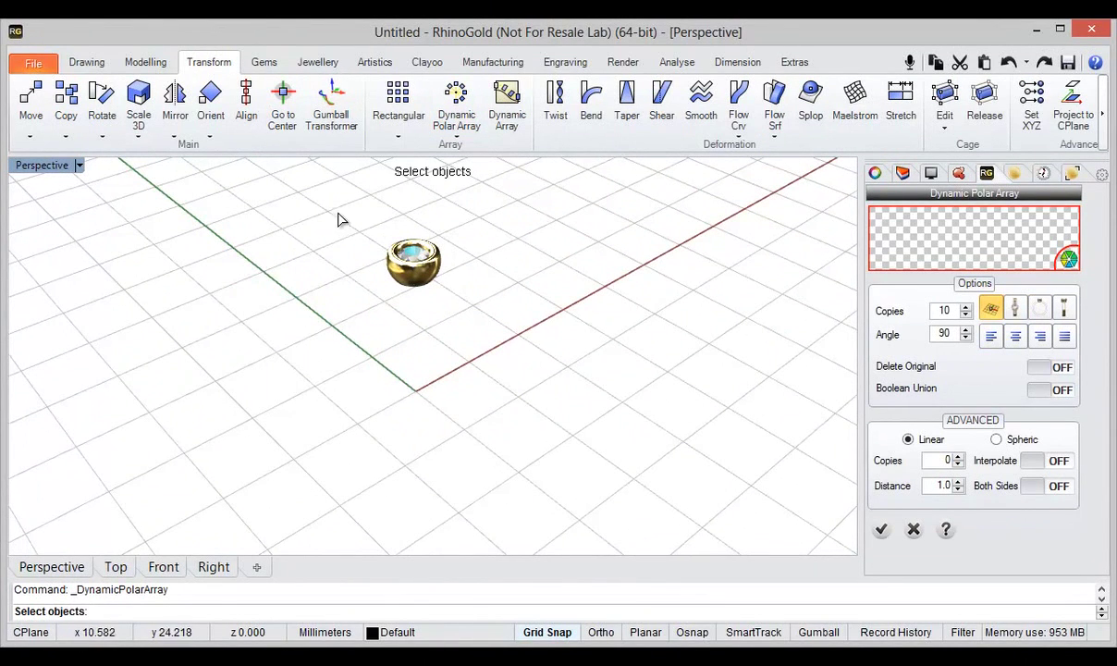
drag(337, 219, 466, 330)
key(Return)
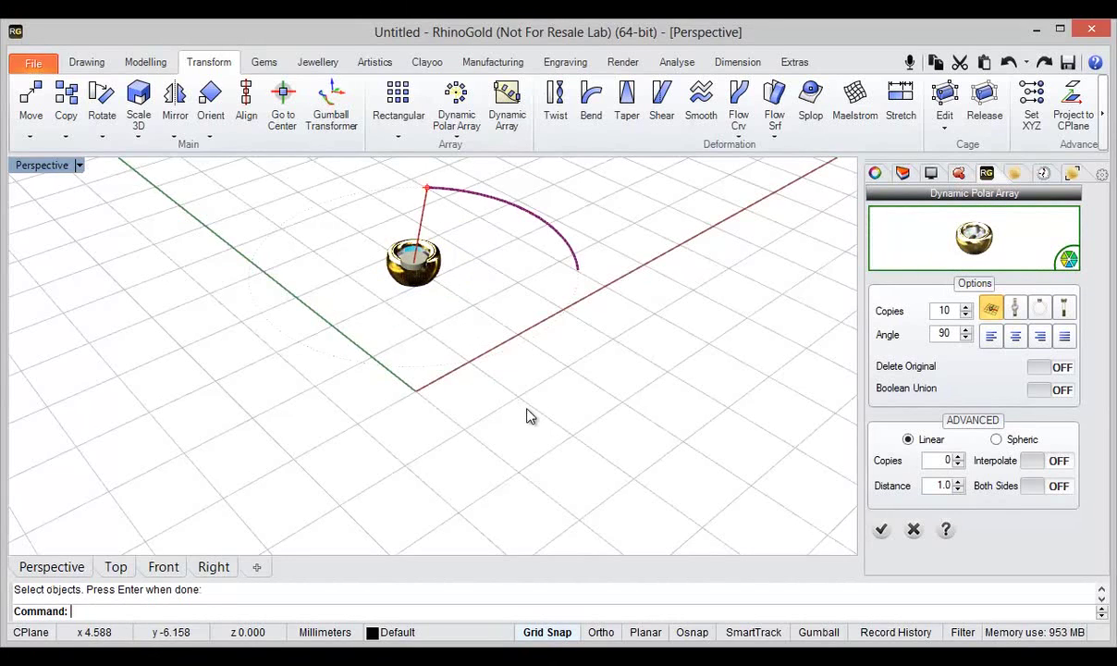
mouse_move(529, 416)
right_down()
mouse_move(519, 398)
mouse_move(517, 411)
right_up()
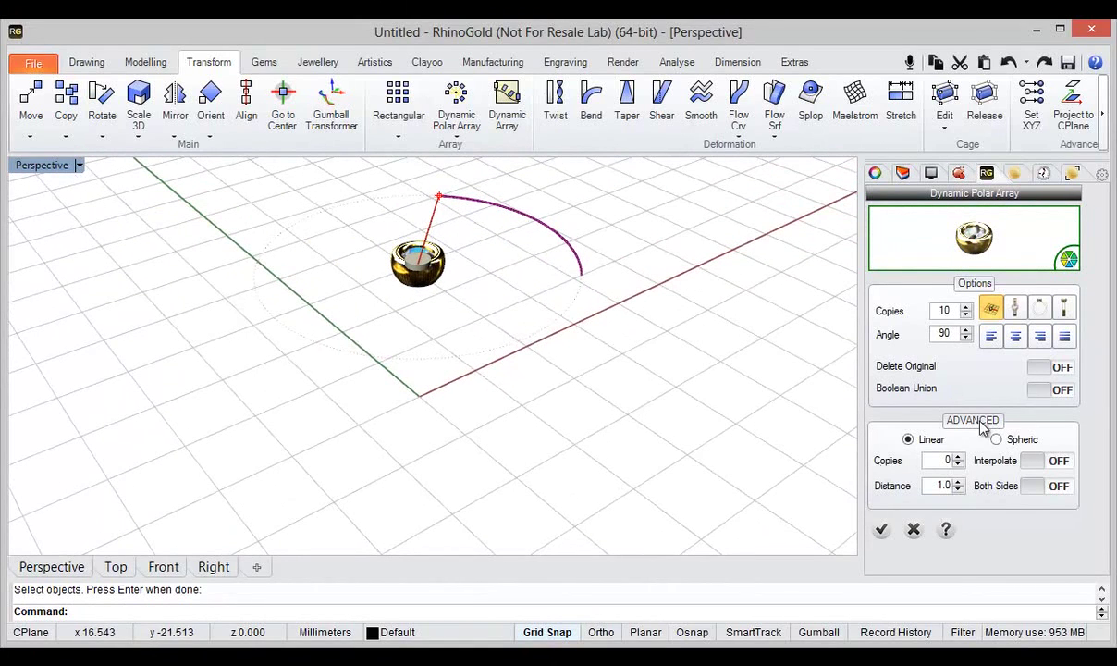
click(1041, 319)
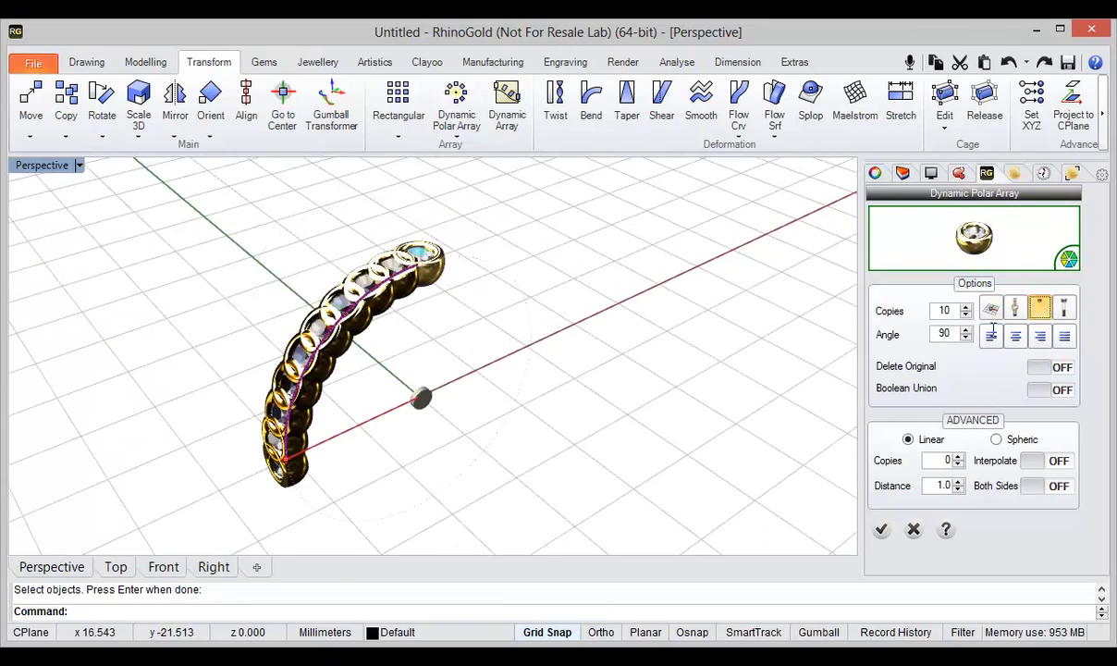
Step: Extend the polar array's arc in the viewport until the copies run around the full circle
right_drag(597, 375, 483, 404)
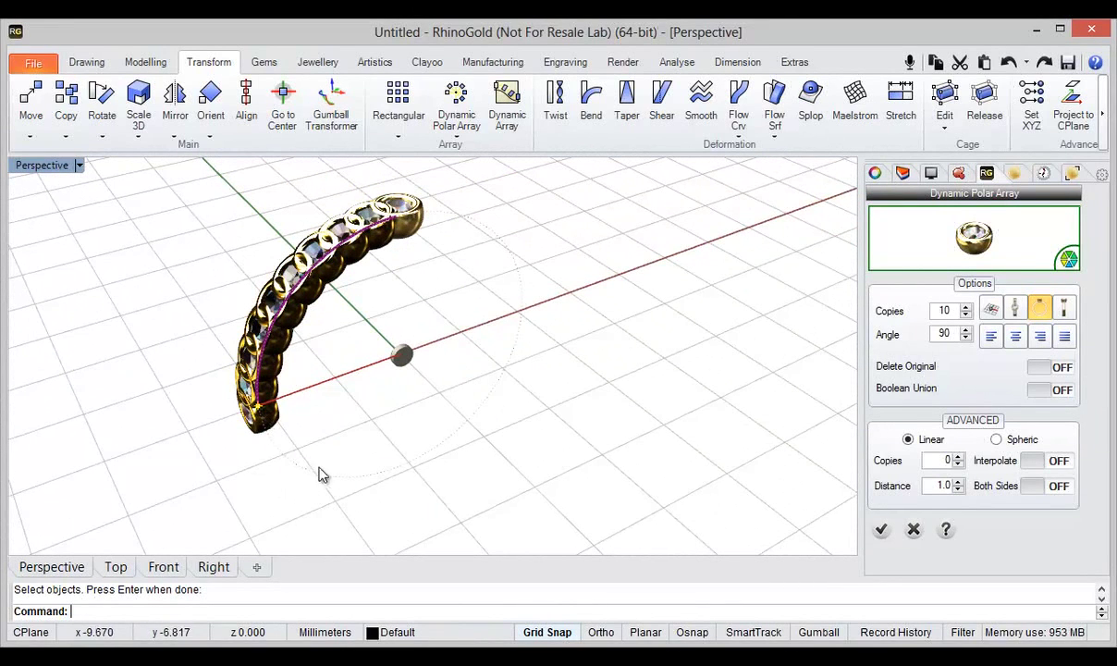
drag(320, 474, 404, 205)
right_drag(402, 333, 428, 392)
right_drag(385, 310, 402, 340)
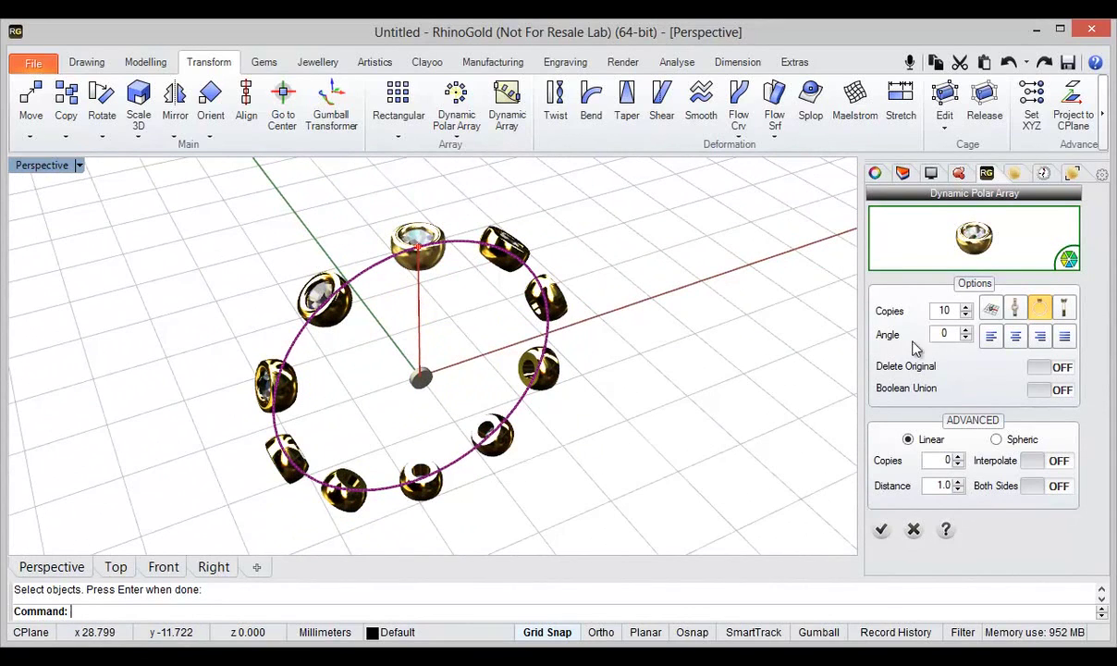
Step: Increase the number of bezel copies around the polar array to 22
click(964, 308)
click(964, 308)
click(965, 309)
click(965, 309)
click(966, 309)
click(965, 309)
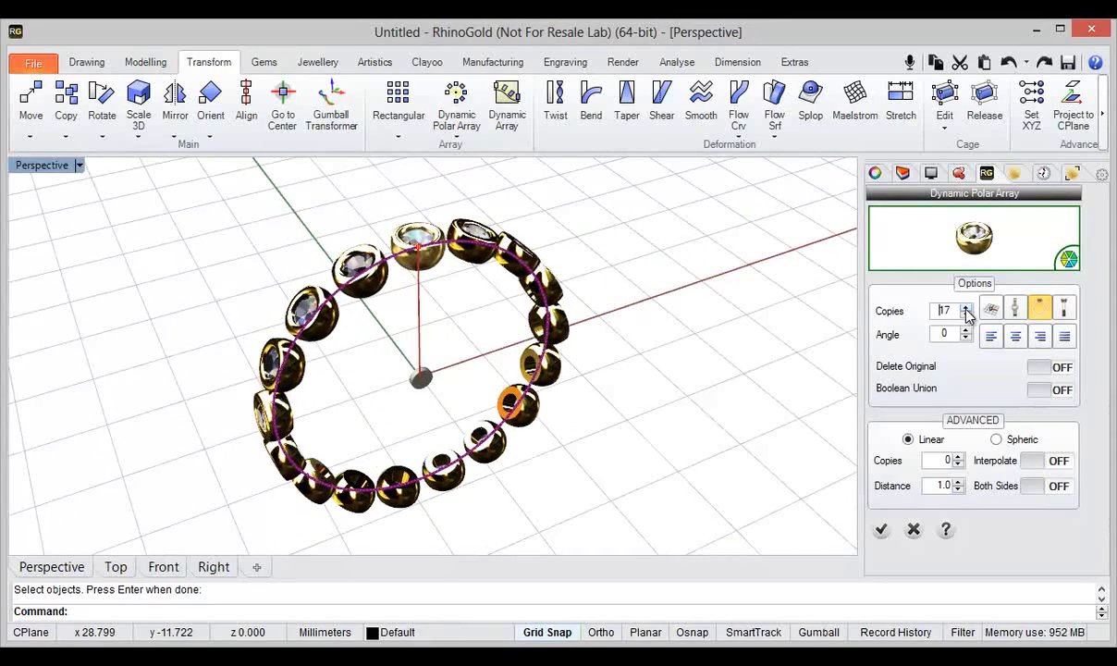
click(966, 309)
click(966, 309)
click(965, 309)
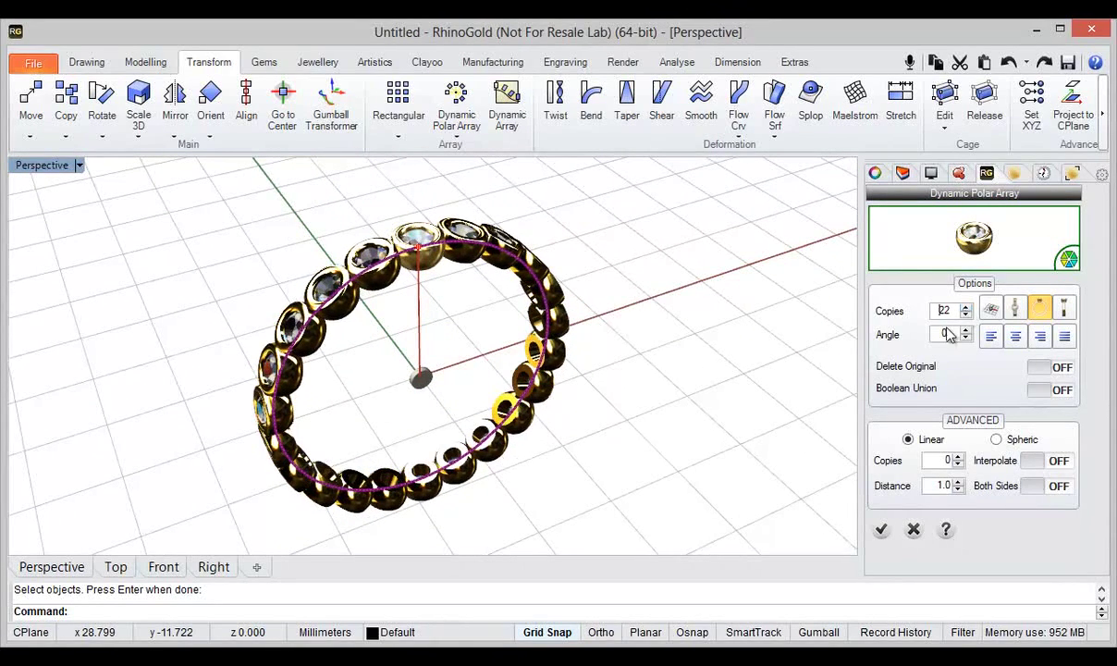
right_drag(629, 418, 632, 423)
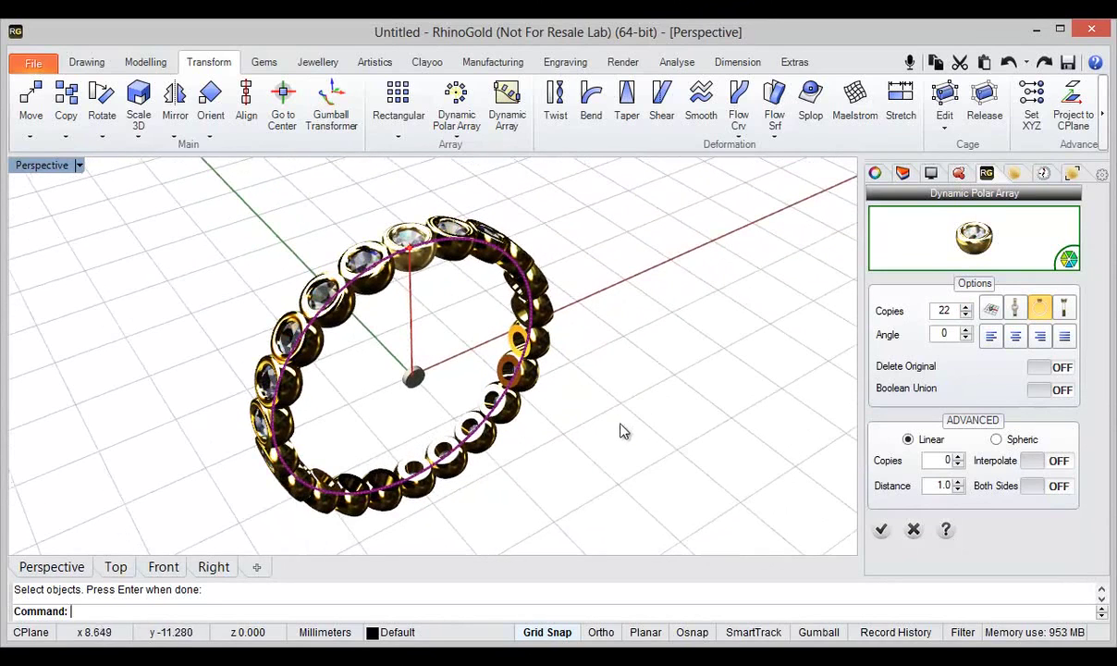
Step: Set the polar array's alignment to centered and turn on Delete Original
click(1017, 337)
mouse_move(673, 434)
right_down()
mouse_move(677, 444)
mouse_move(620, 443)
mouse_move(667, 454)
right_up()
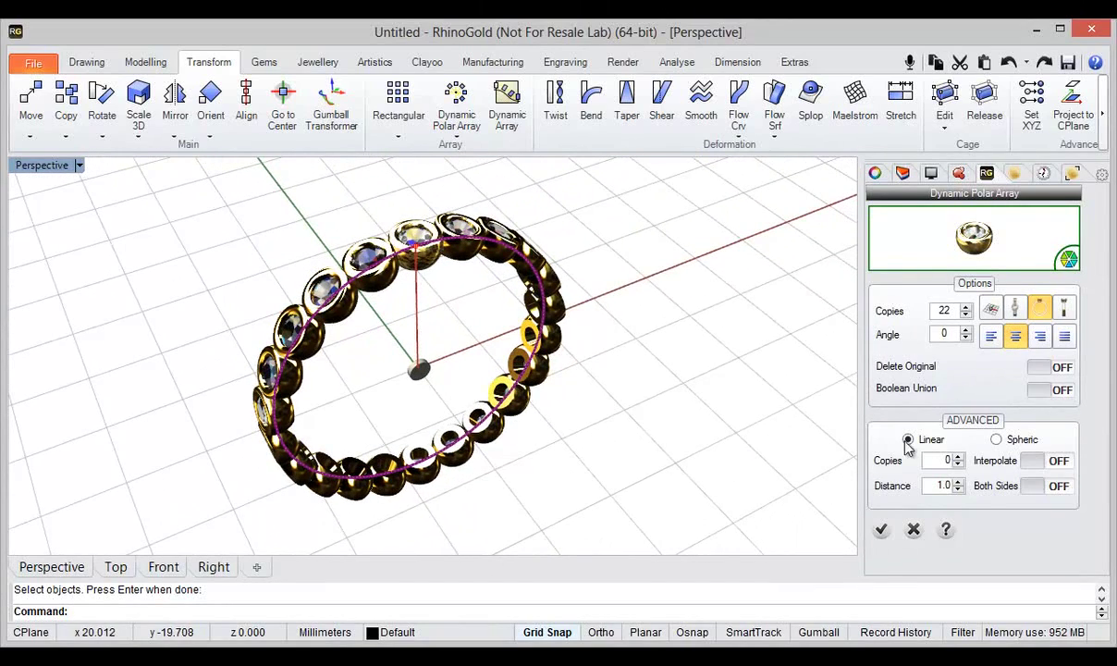
click(1048, 371)
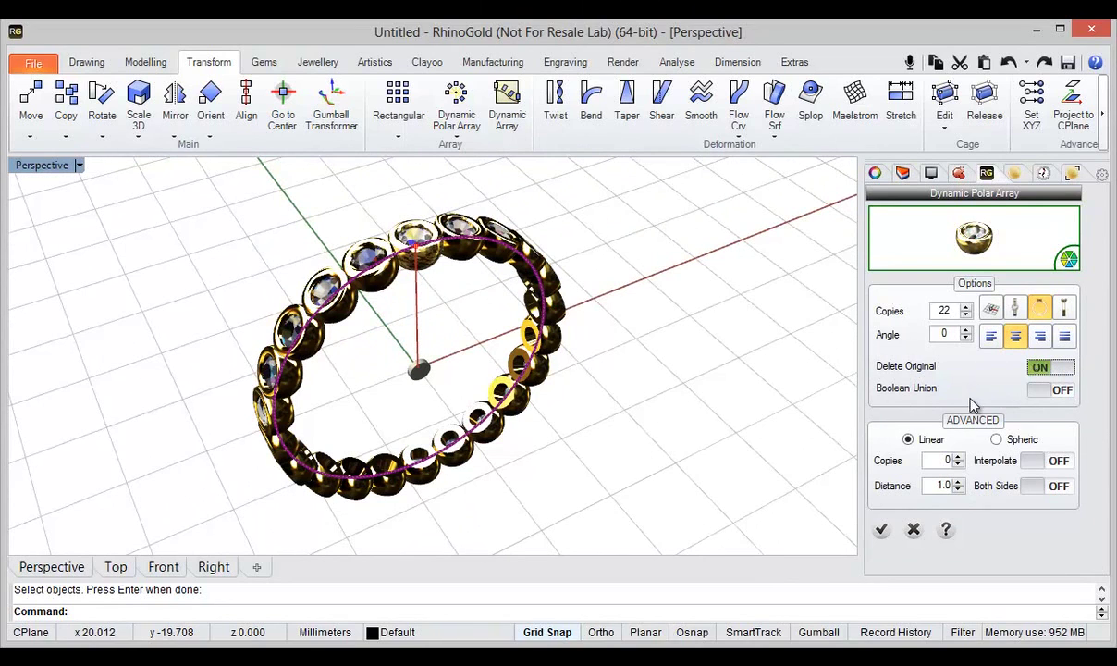
Step: Add 1 linear copy of the bezel row on both sides at a distance of 2.0, with Interpolate on
click(959, 459)
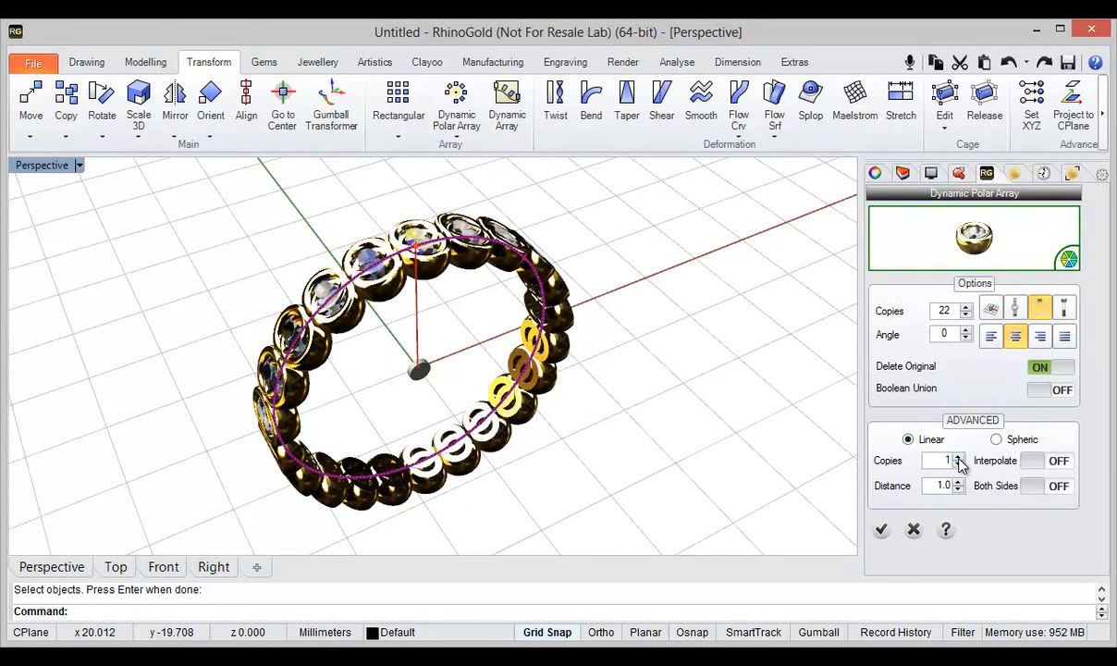
click(1060, 490)
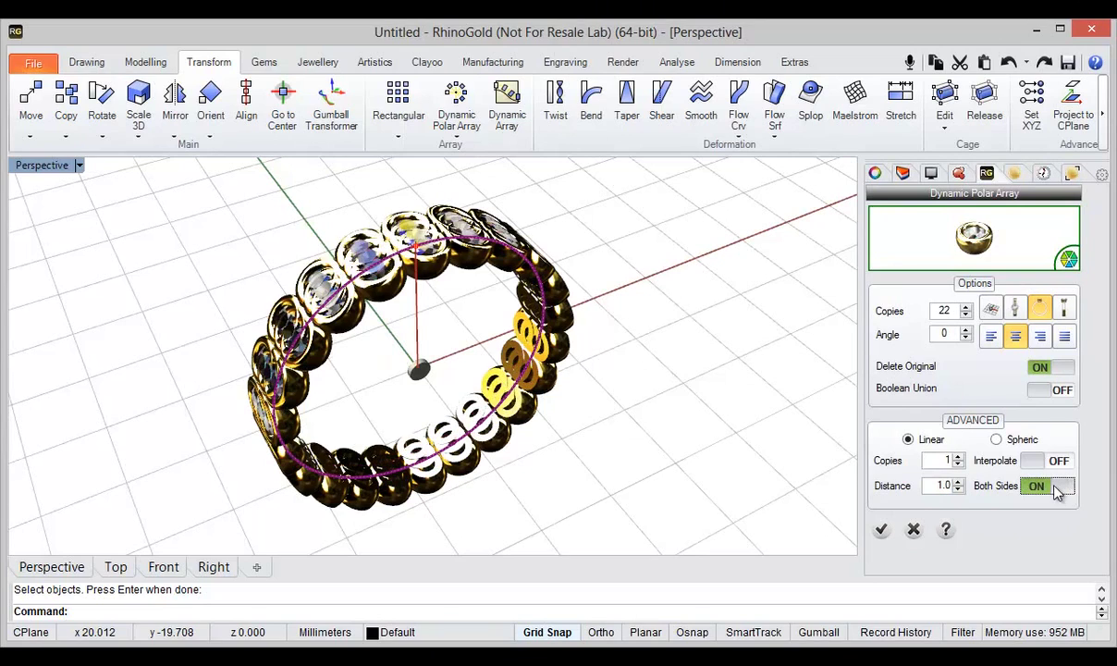
click(958, 483)
click(957, 483)
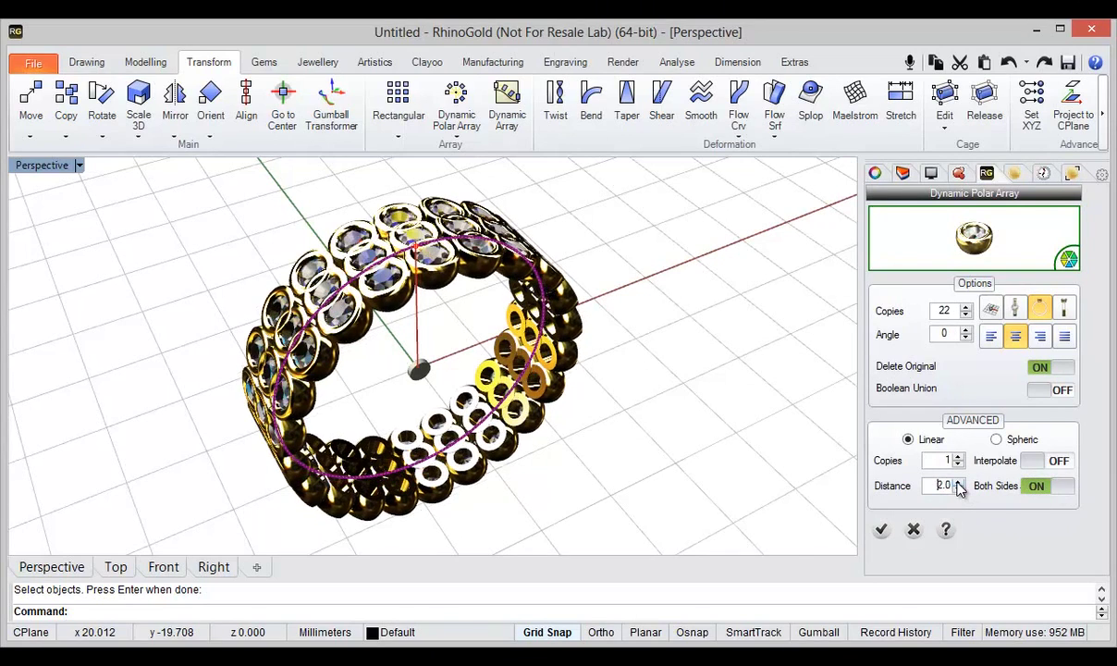
right_drag(588, 437, 586, 438)
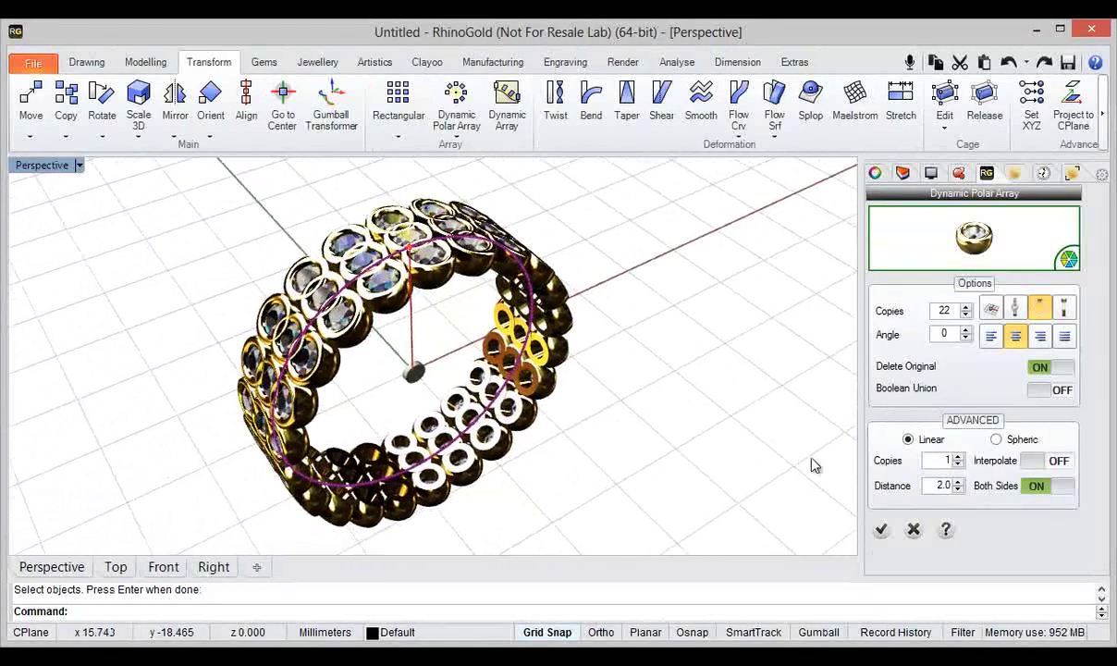
click(1057, 462)
right_drag(683, 448, 644, 479)
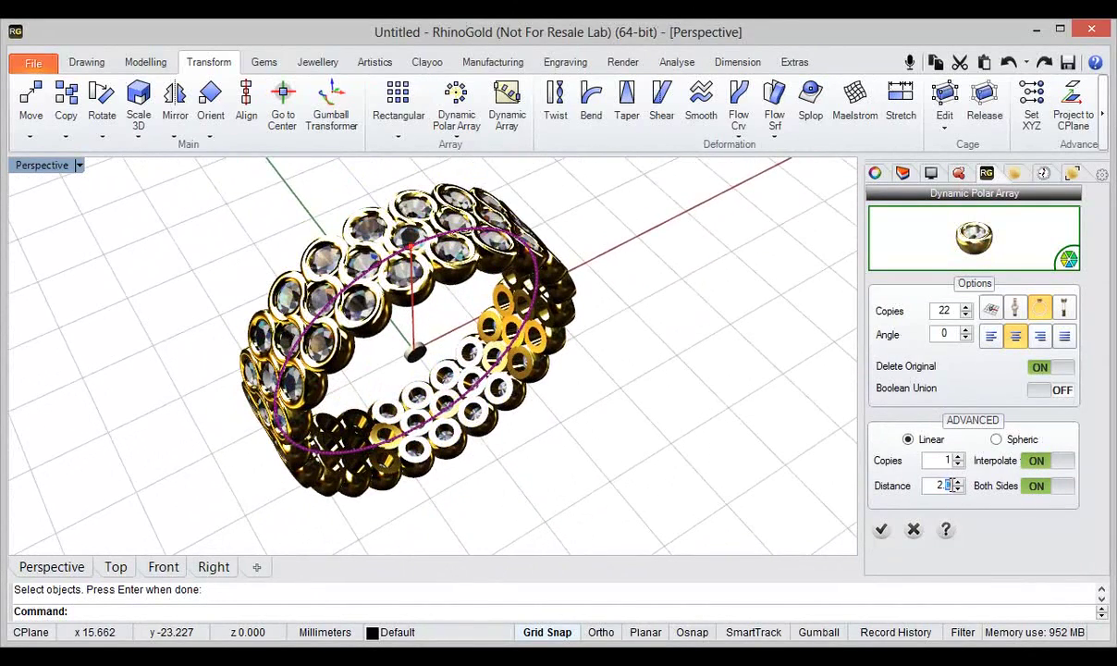
Step: Switch the additional bezel rows from Linear to Spheric and set their distance to 1.2
click(996, 440)
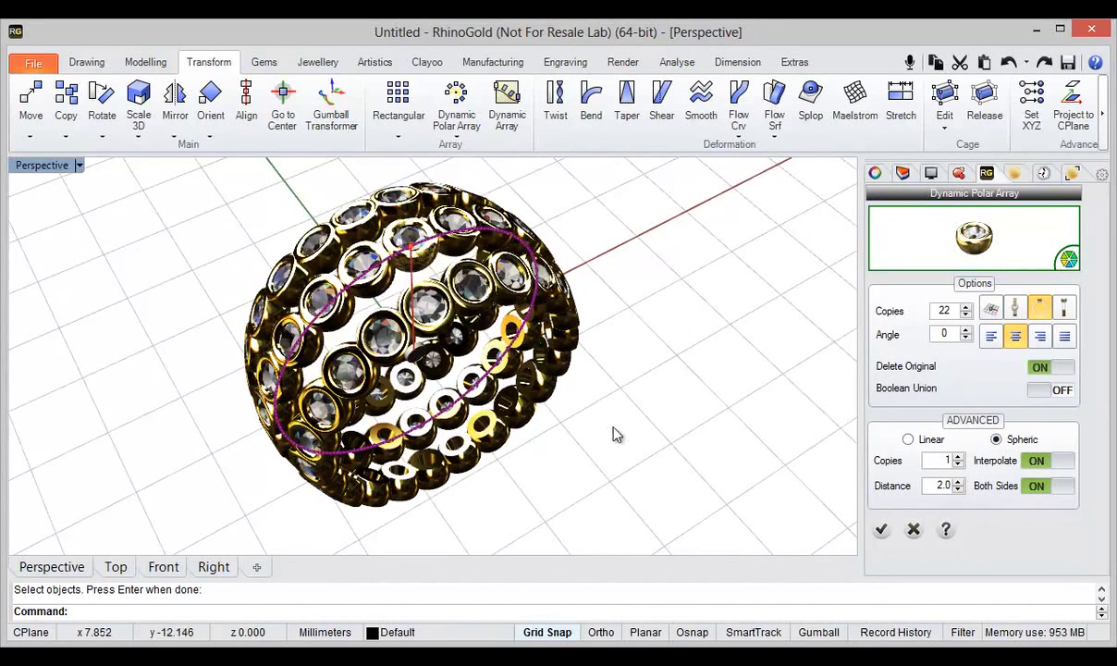
right_drag(613, 431, 591, 397)
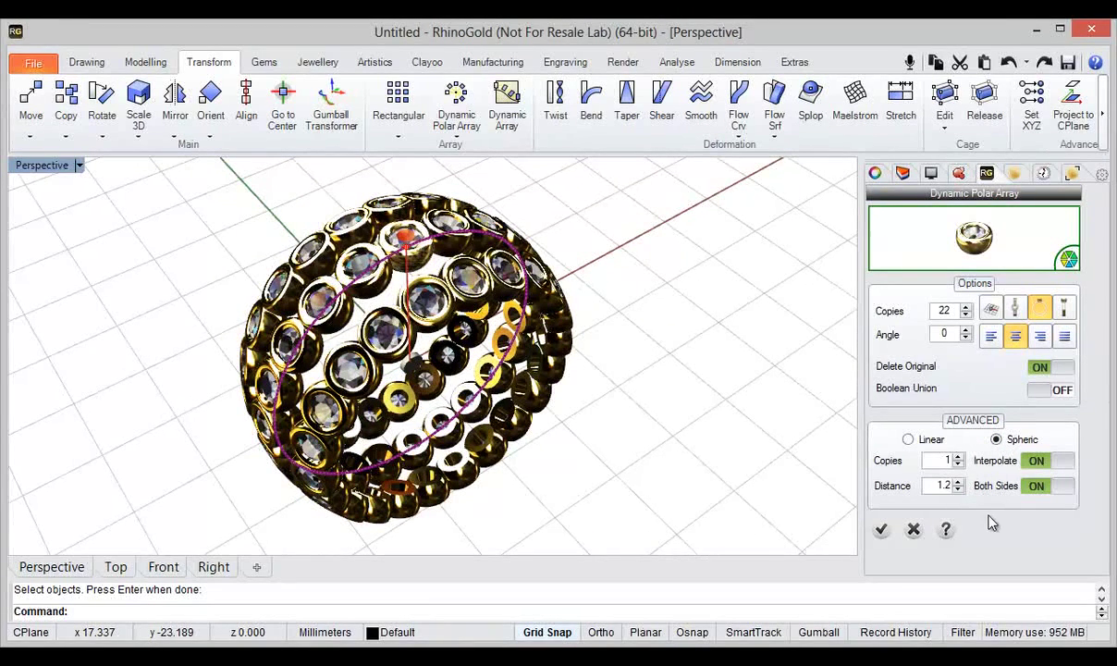
right_drag(815, 472, 406, 314)
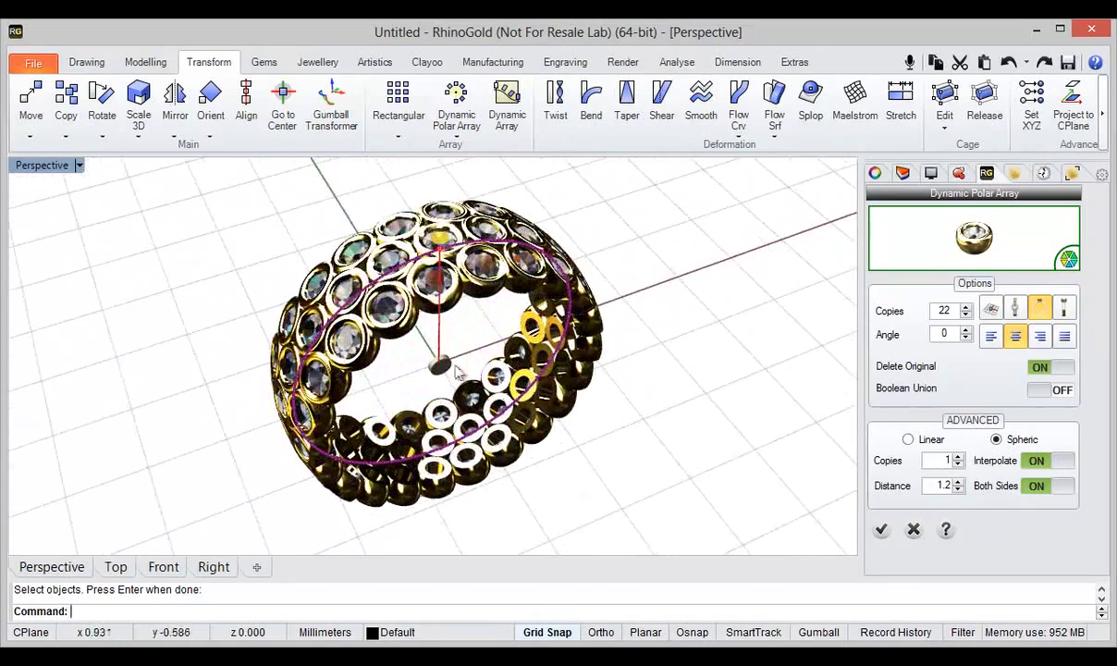
Step: Accept the Dynamic Polar Array to generate the multi-row bezel ring
click(880, 529)
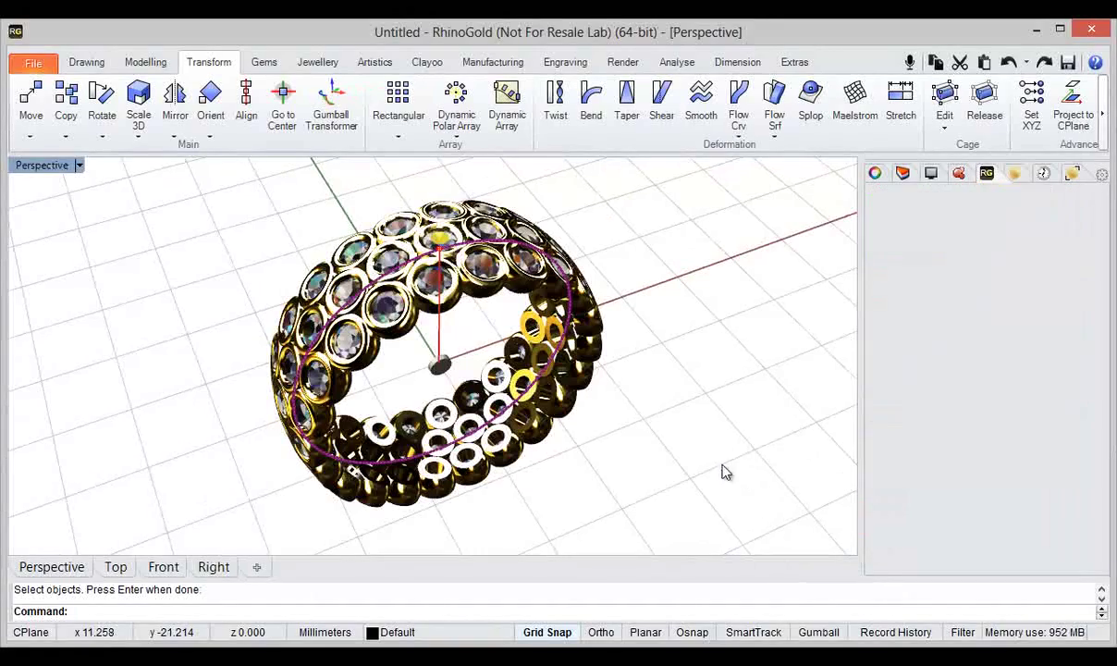
mouse_move(710, 436)
right_down()
mouse_move(548, 419)
mouse_move(561, 439)
mouse_move(683, 451)
mouse_move(713, 422)
right_up()
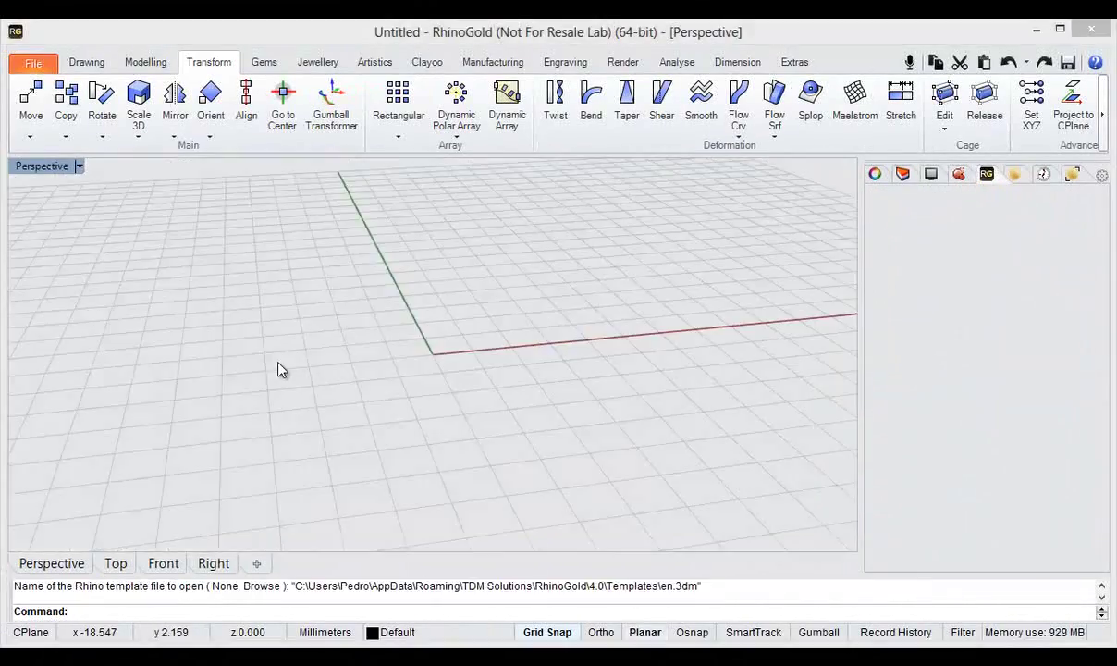
Step: Create a 10 mm diameter sphere in the quadrant between the positive X and Y axes of the empty scene
right_drag(277, 361, 306, 402)
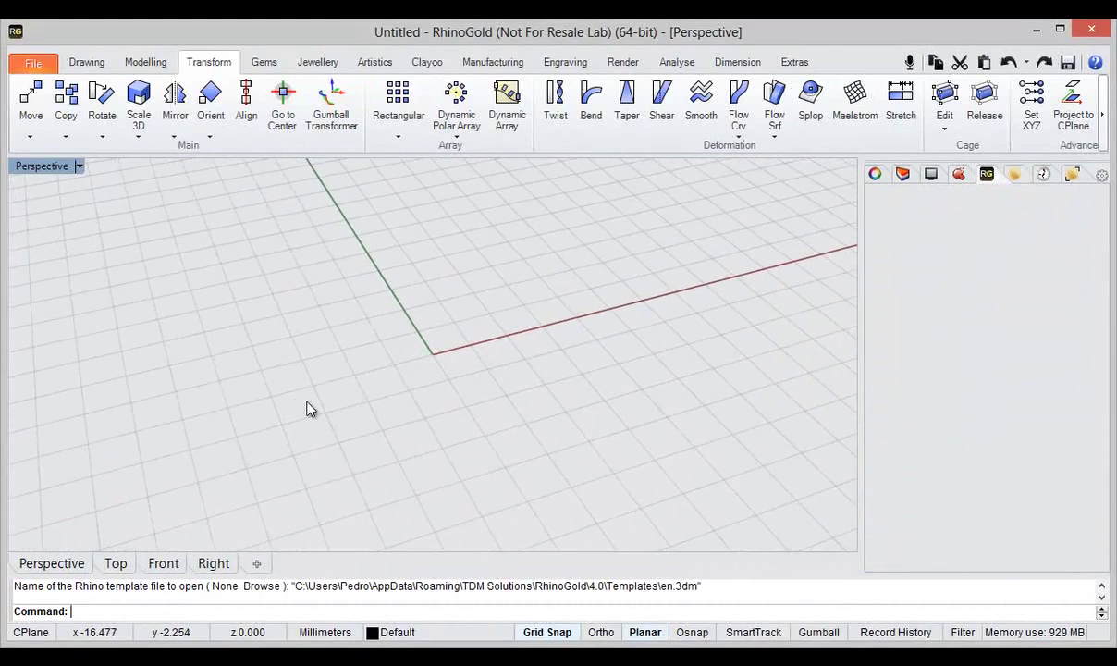
click(145, 62)
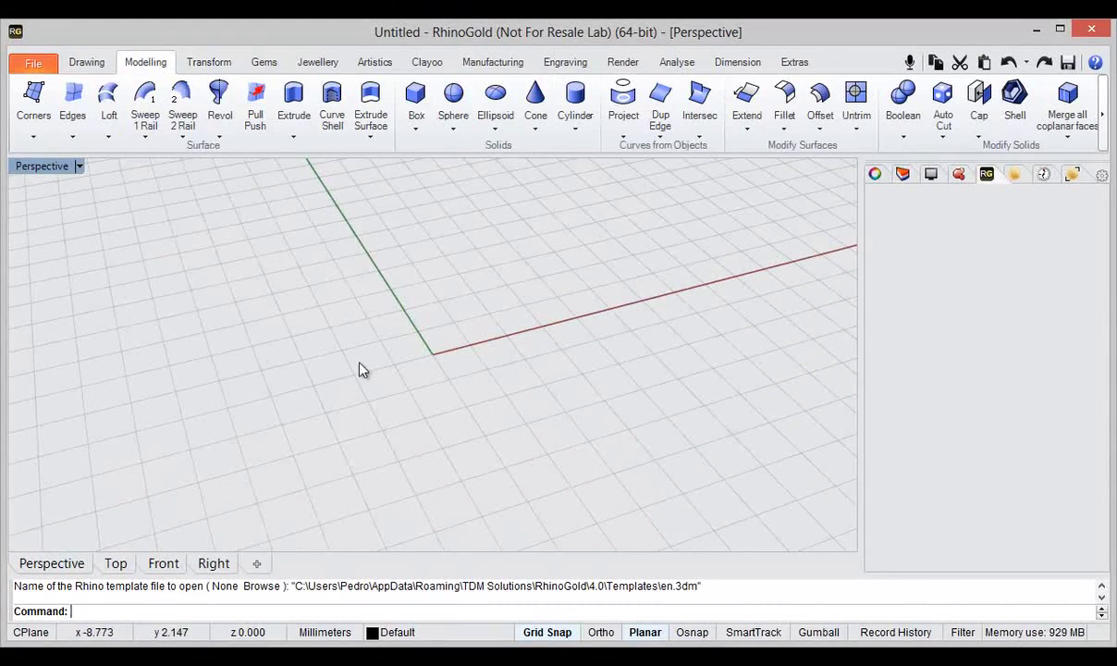
click(453, 113)
click(506, 268)
right_click(507, 286)
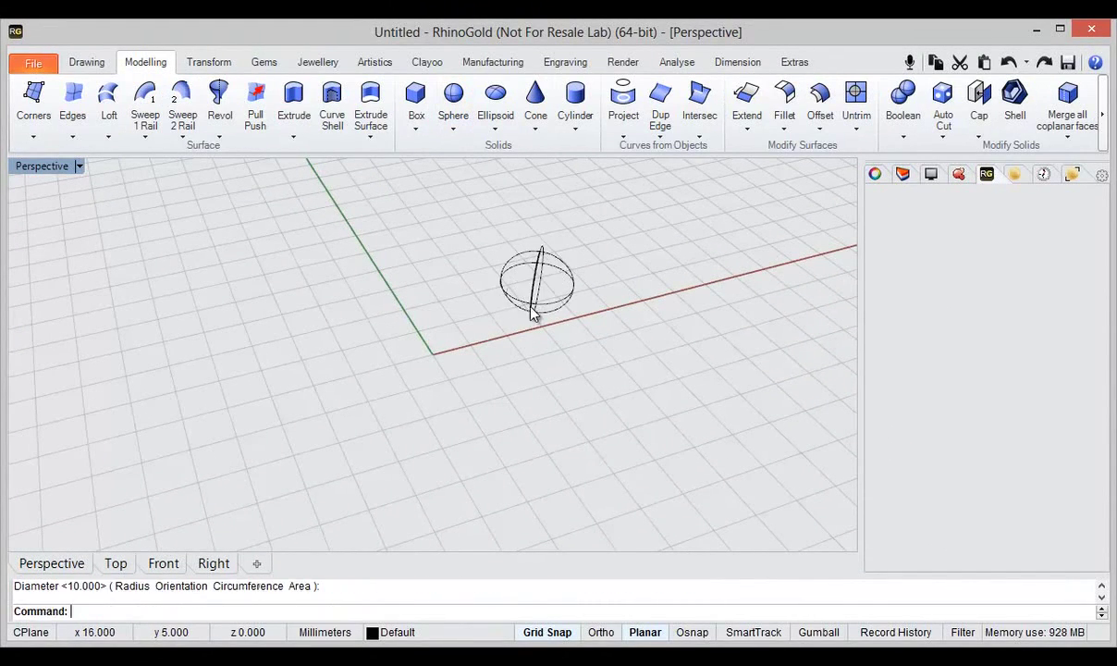
Step: Switch the perspective view to the Rendered display mode so the sphere appears shaded
right_drag(507, 298, 610, 373)
middle_click(730, 301)
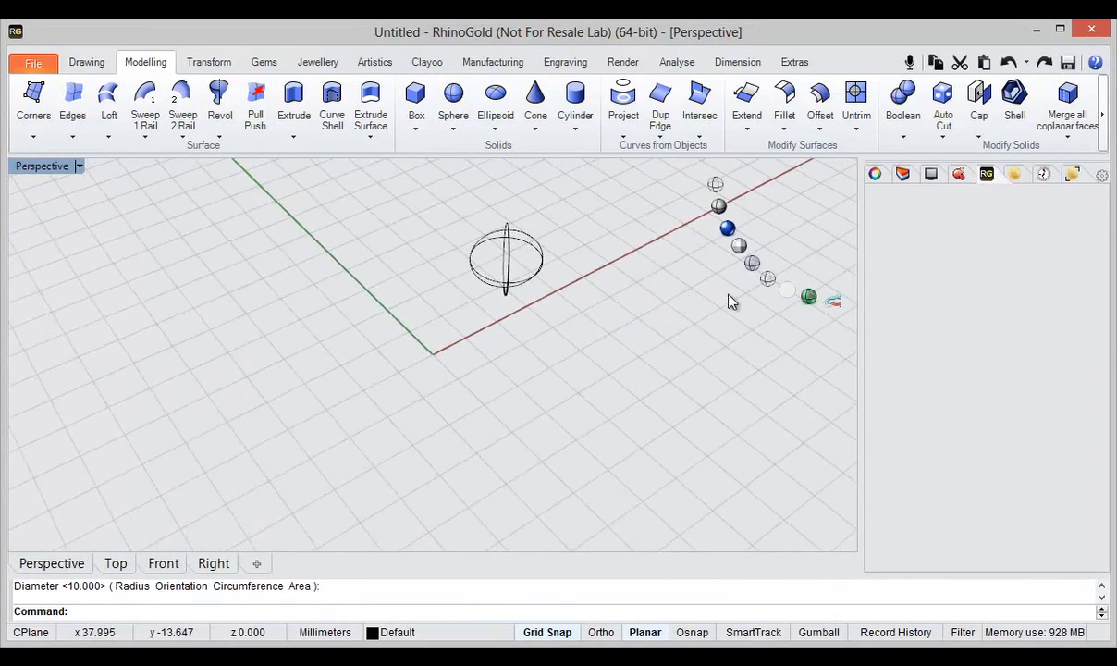
click(723, 229)
right_drag(556, 327, 520, 365)
scroll(472, 397, down, 5)
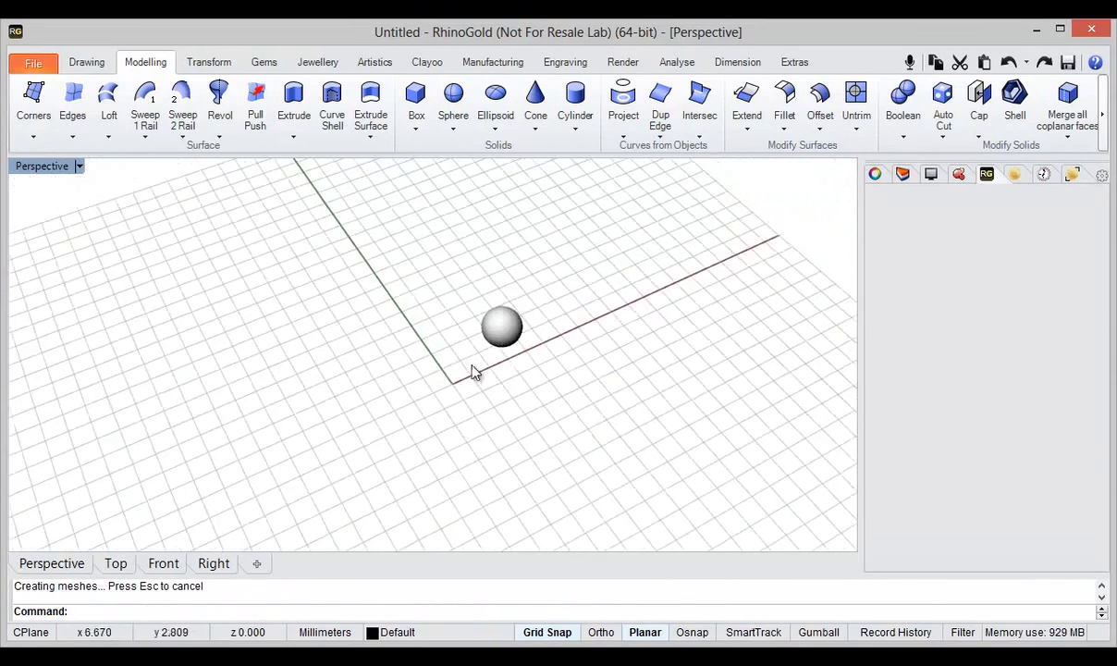
scroll(460, 324, up, 4)
Step: Mirror the sphere to the other side of the Y axis using Symmetry Horizontal
click(215, 64)
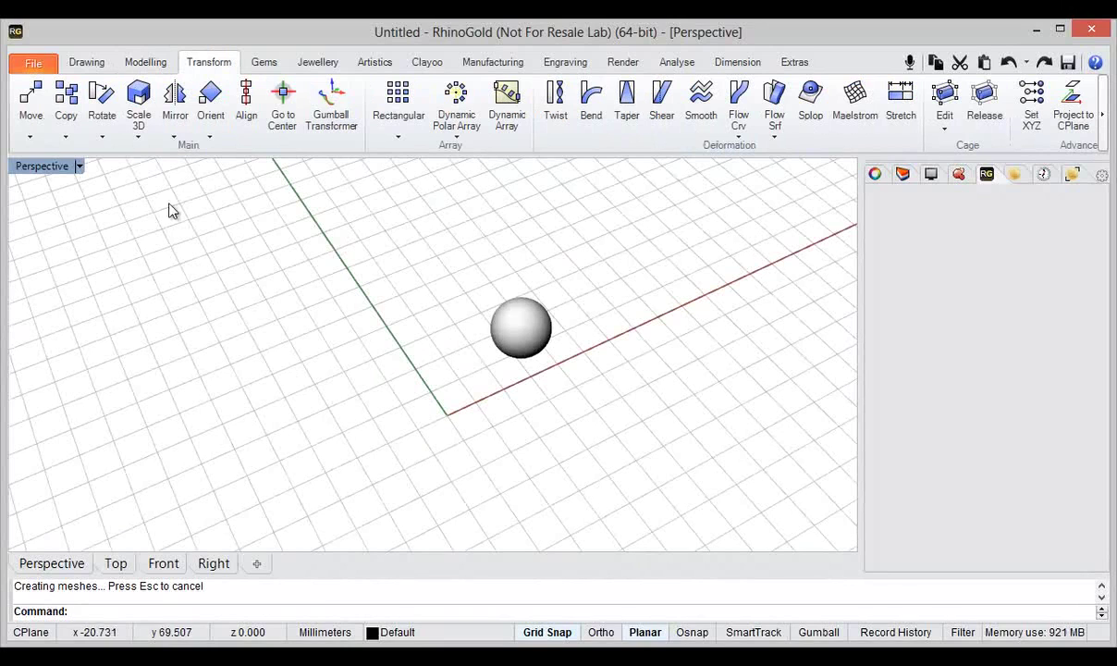
click(176, 139)
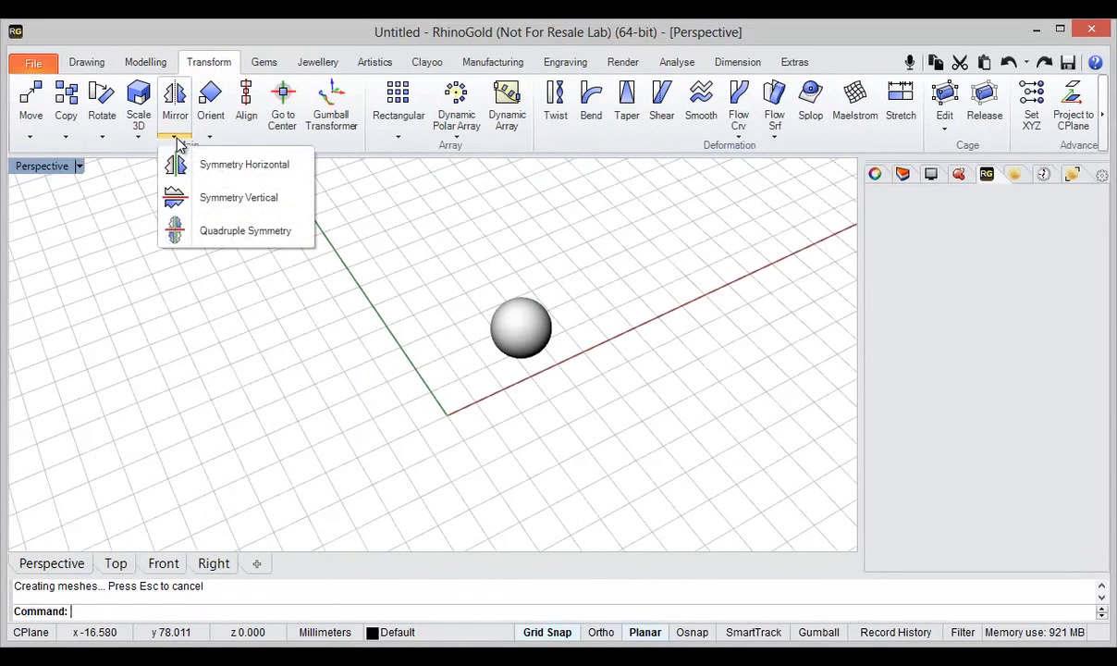
click(192, 165)
click(516, 326)
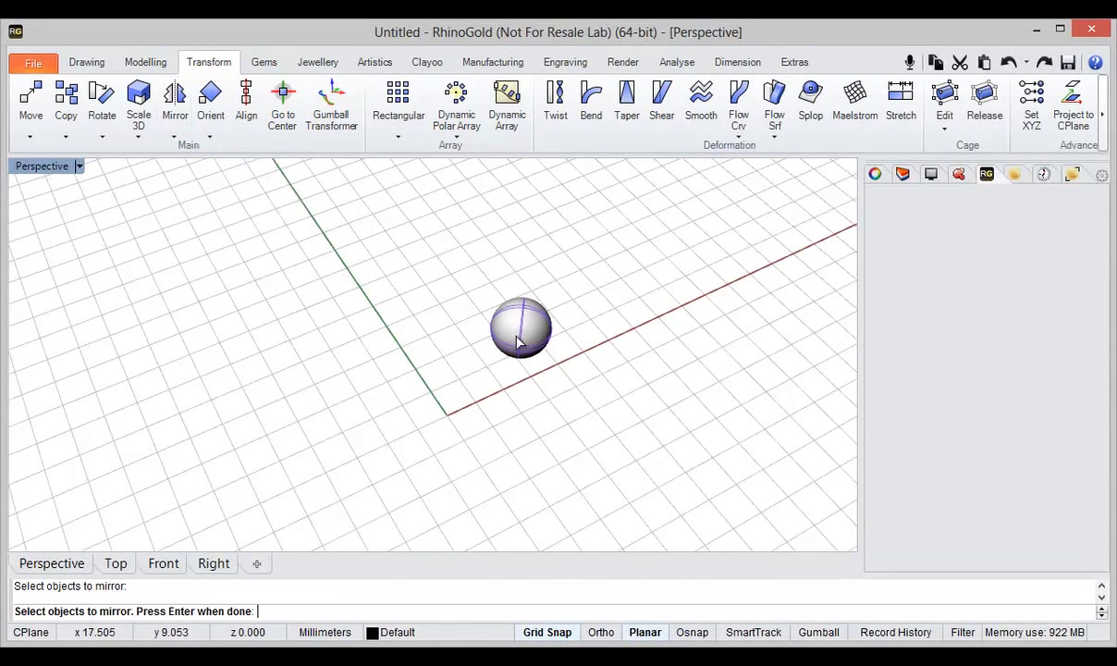
key(Return)
scroll(236, 212, down, 2)
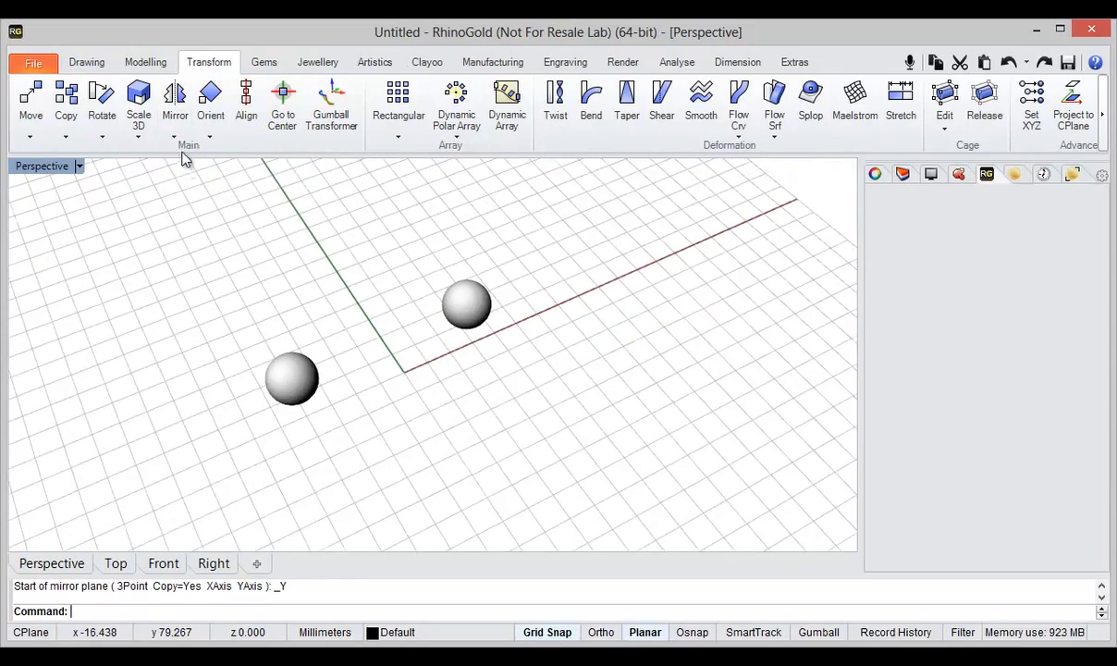
Step: Mirror the original sphere to the other side of the X axis using Symmetry Vertical
click(175, 137)
click(208, 199)
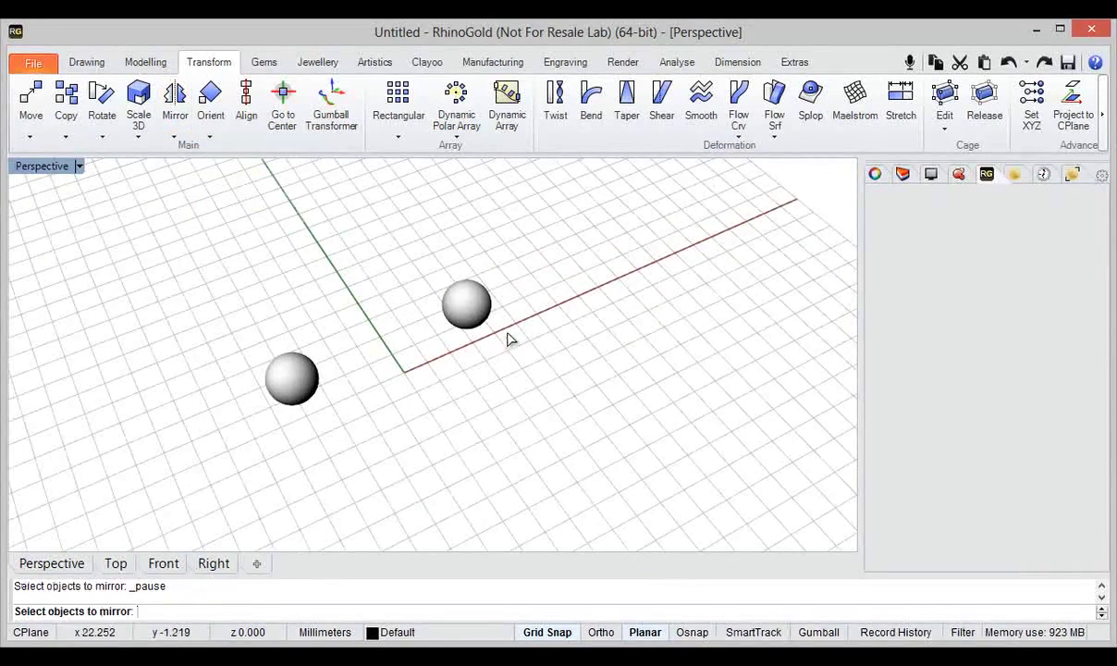
click(474, 314)
key(Return)
right_drag(427, 416, 398, 379)
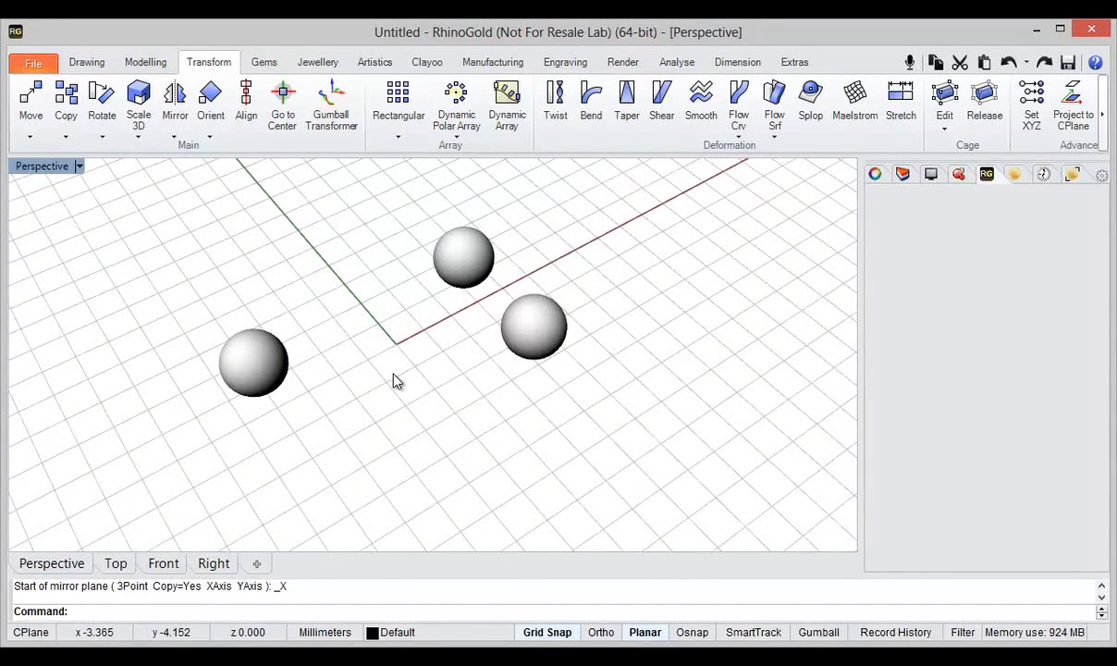
right_drag(394, 381, 400, 381)
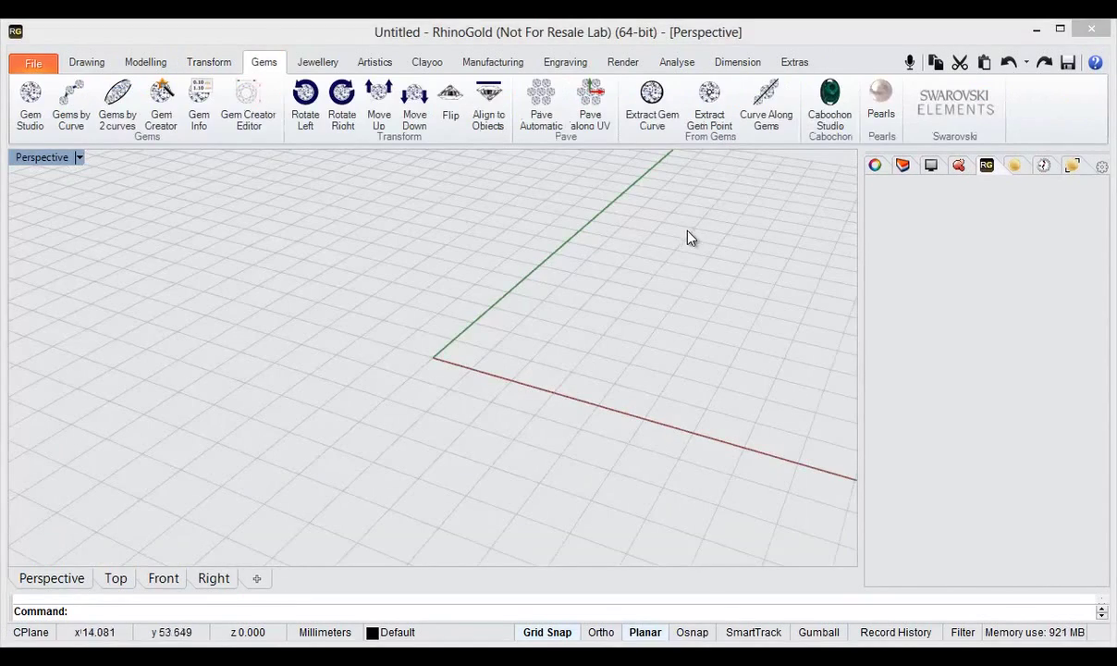
Step: Set the empty scene to Rendered display and create a sphere about 24 mm in diameter near the origin
middle_click(687, 236)
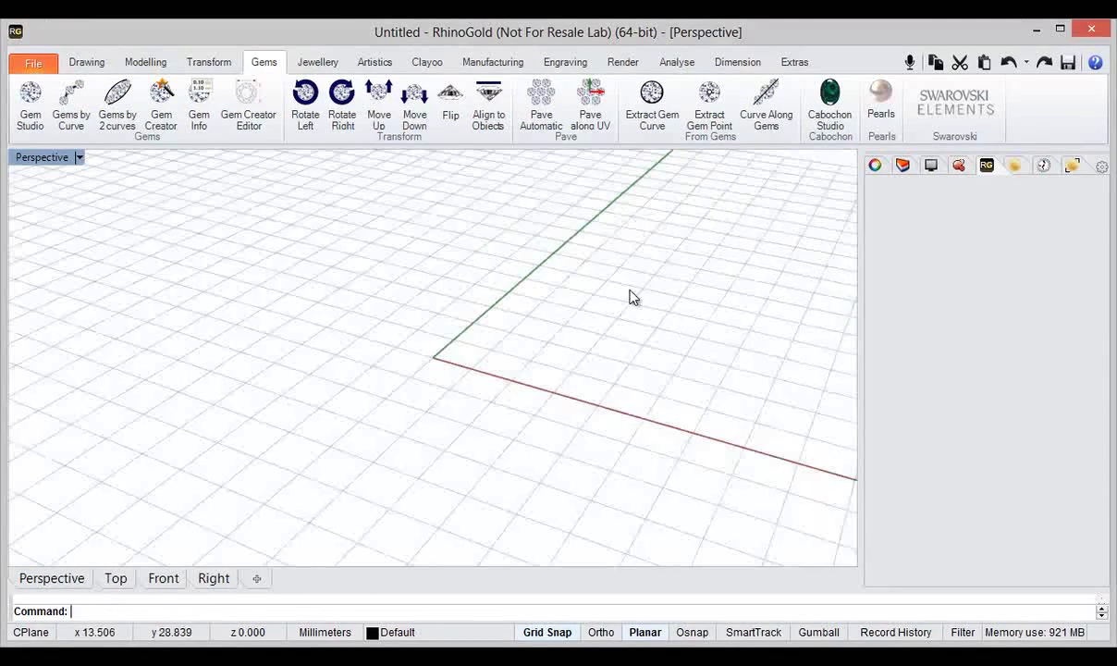
right_drag(629, 297, 486, 387)
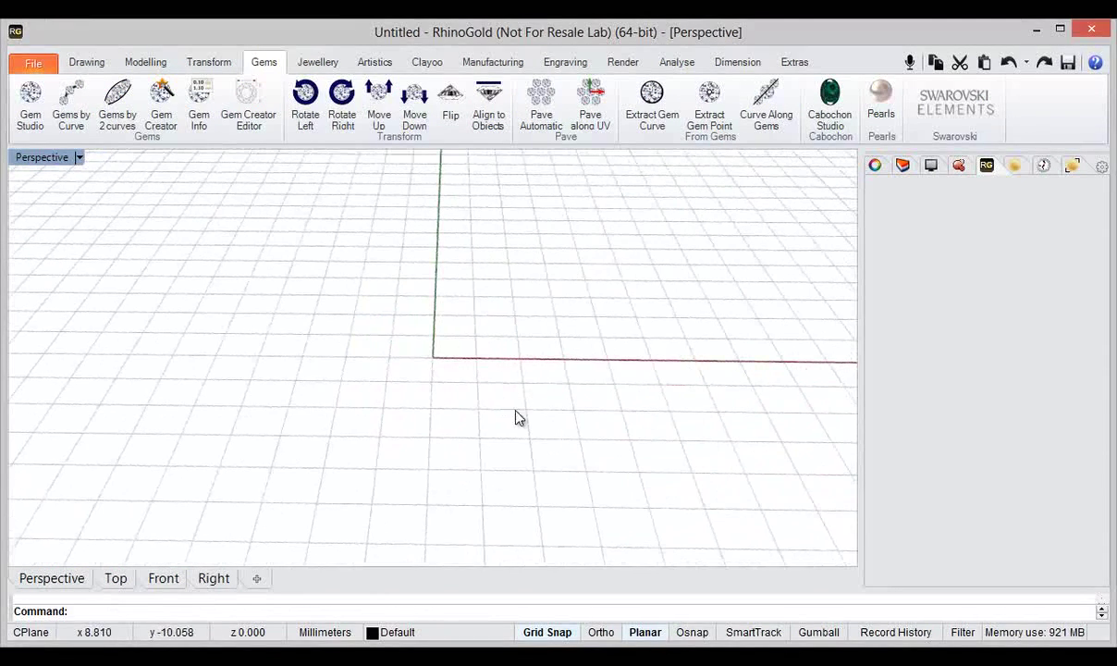
click(145, 62)
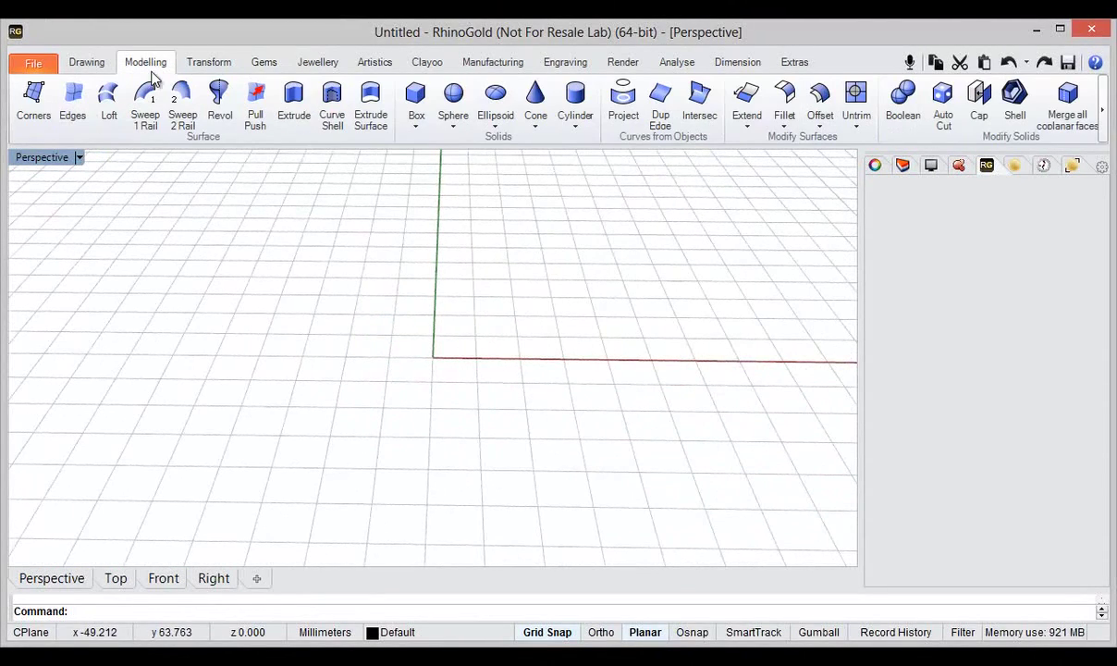
click(453, 100)
click(431, 361)
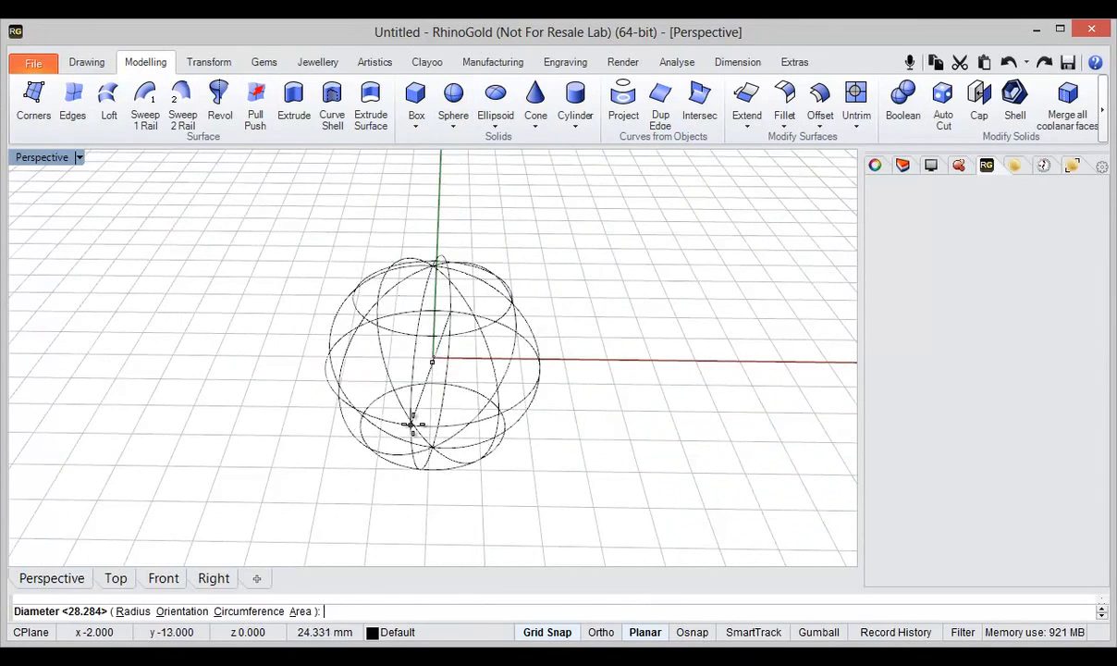
click(411, 423)
right_drag(471, 411, 508, 427)
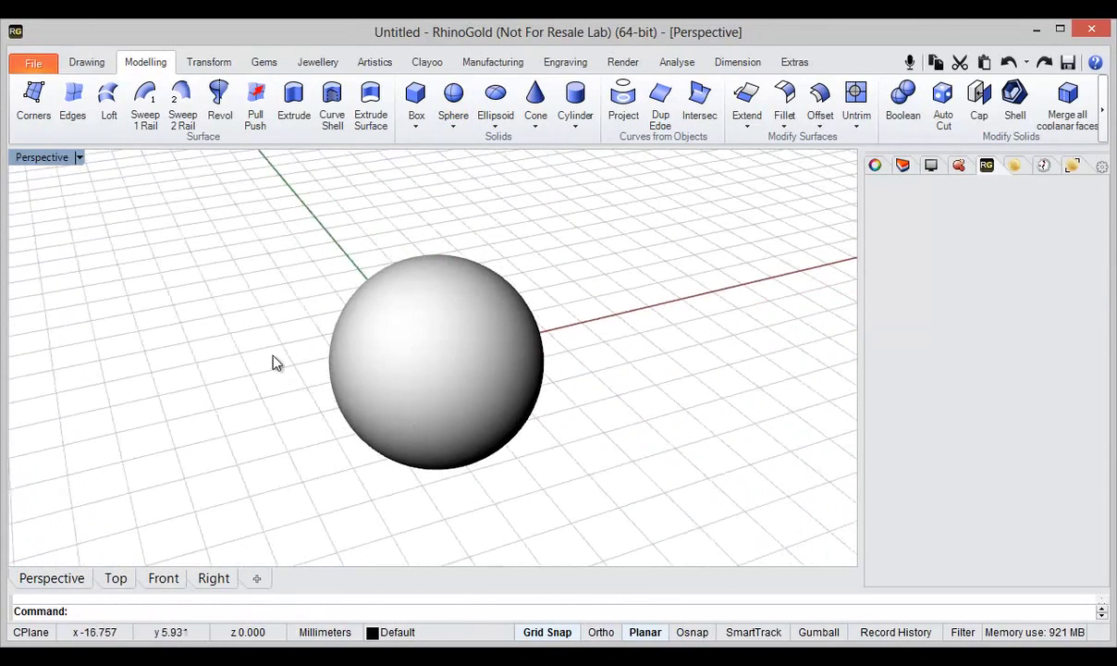
Step: Set up a Brilliant diamond of 2.00 mm diameter in Gem Studio for placement on an object's surface
click(259, 65)
click(20, 122)
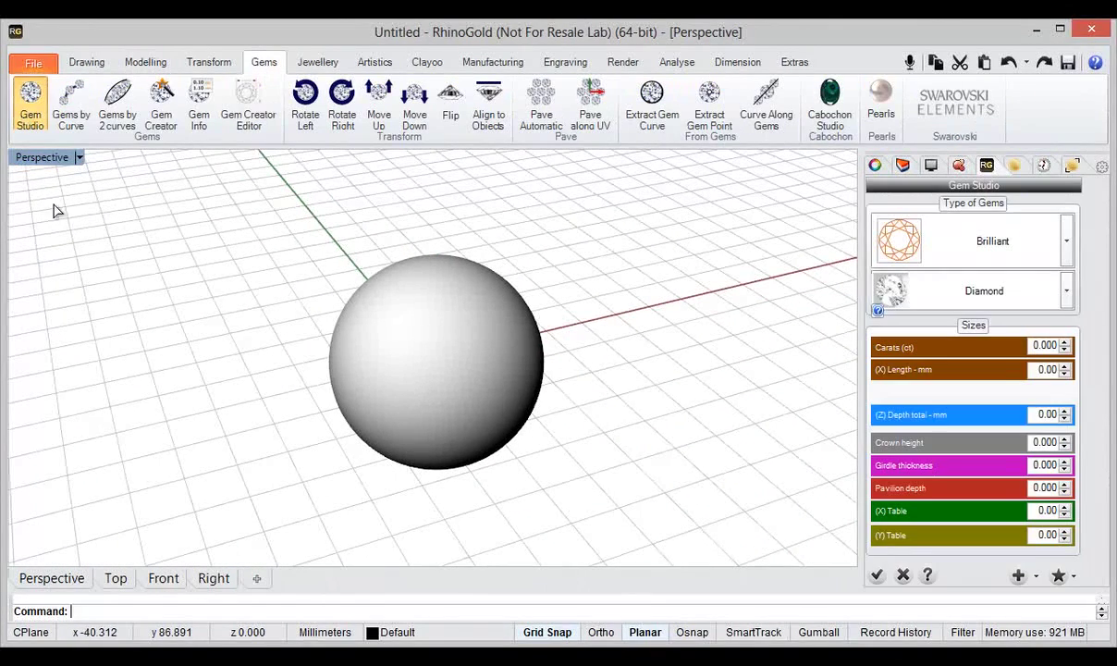
right_drag(479, 479, 523, 460)
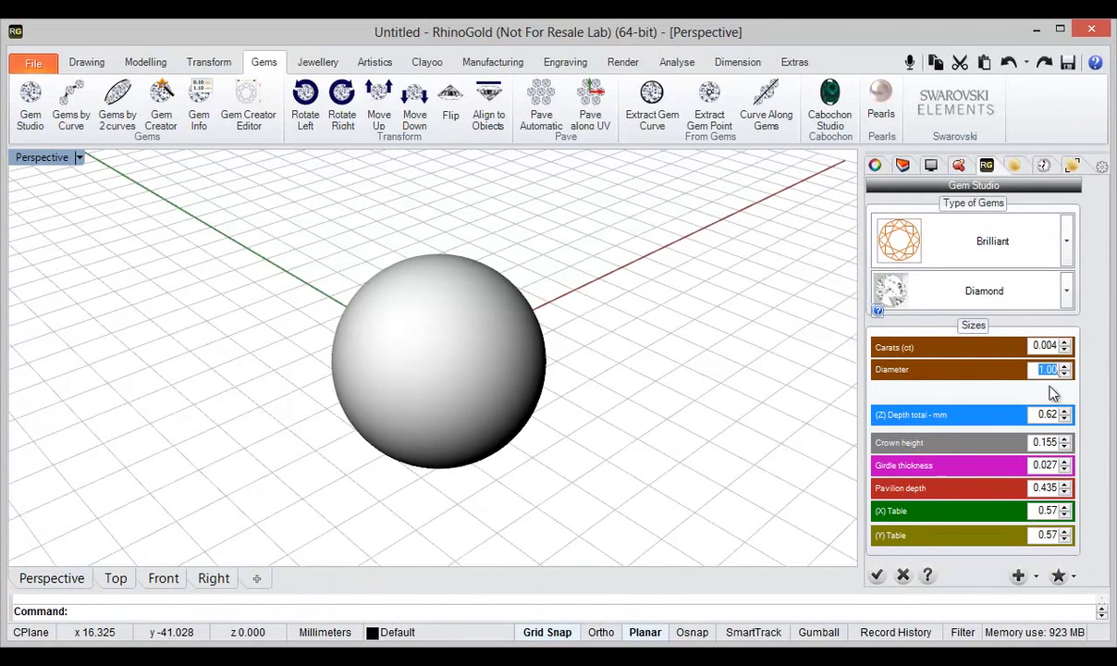
click(1037, 576)
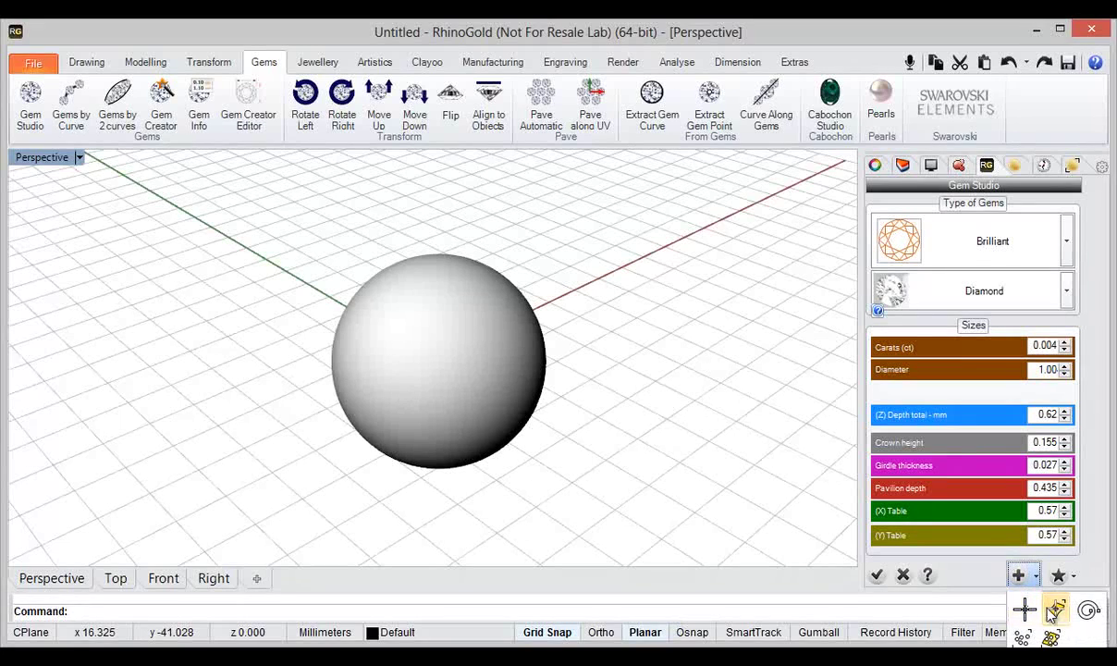
click(1051, 610)
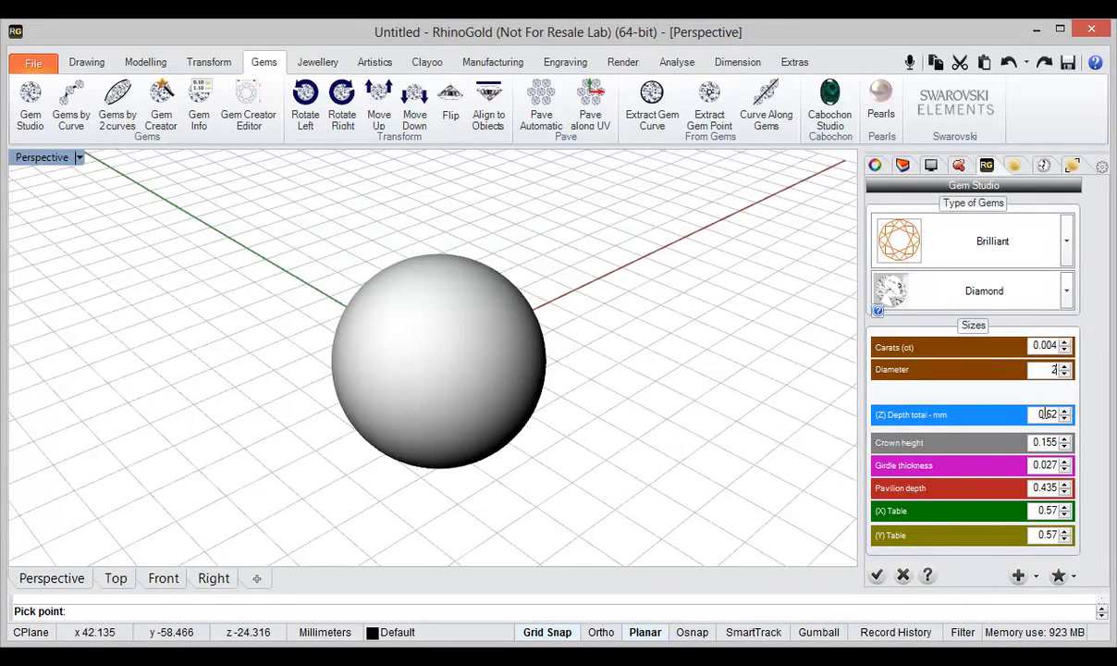
click(1037, 414)
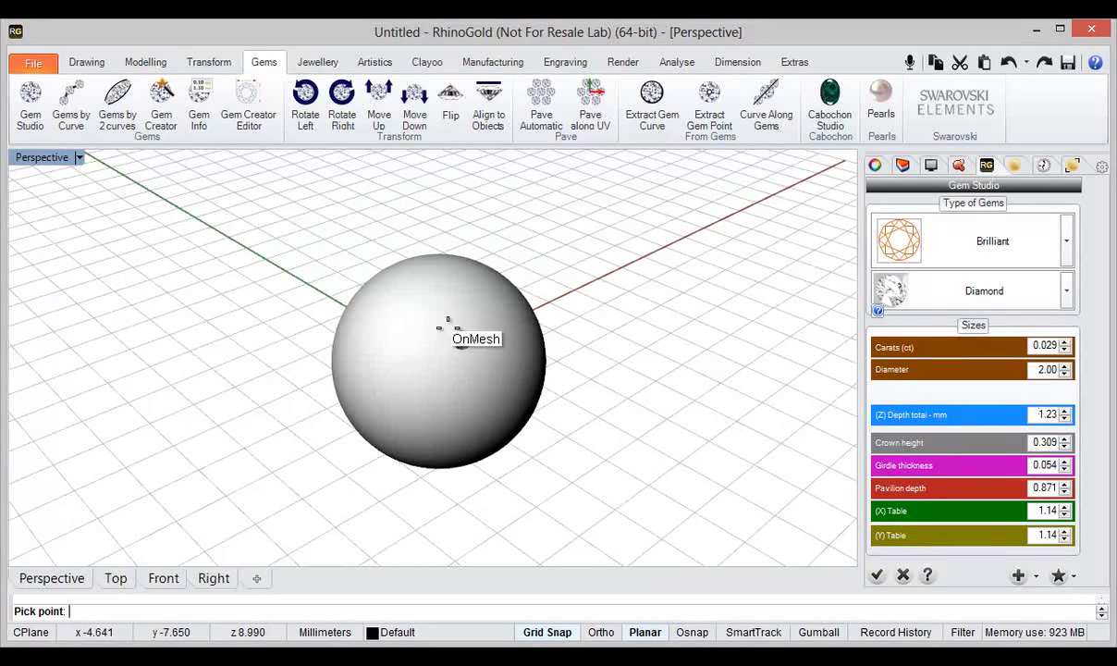
Step: Place three of the diamonds at spaced points on the upper front of the sphere's surface
click(389, 344)
click(493, 357)
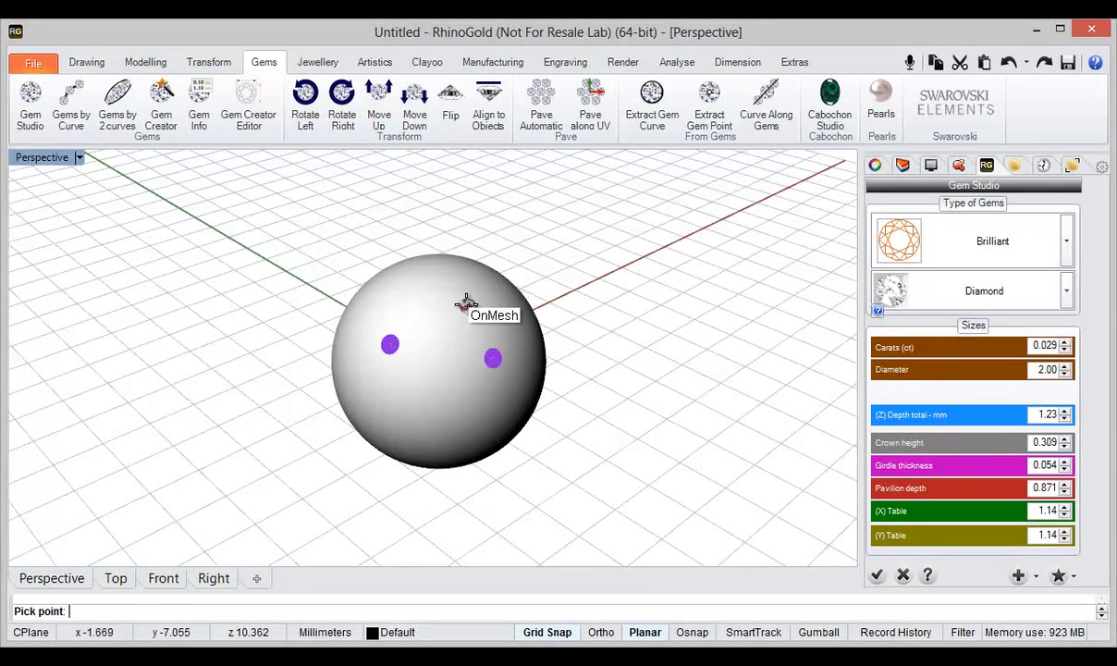
click(464, 303)
key(Return)
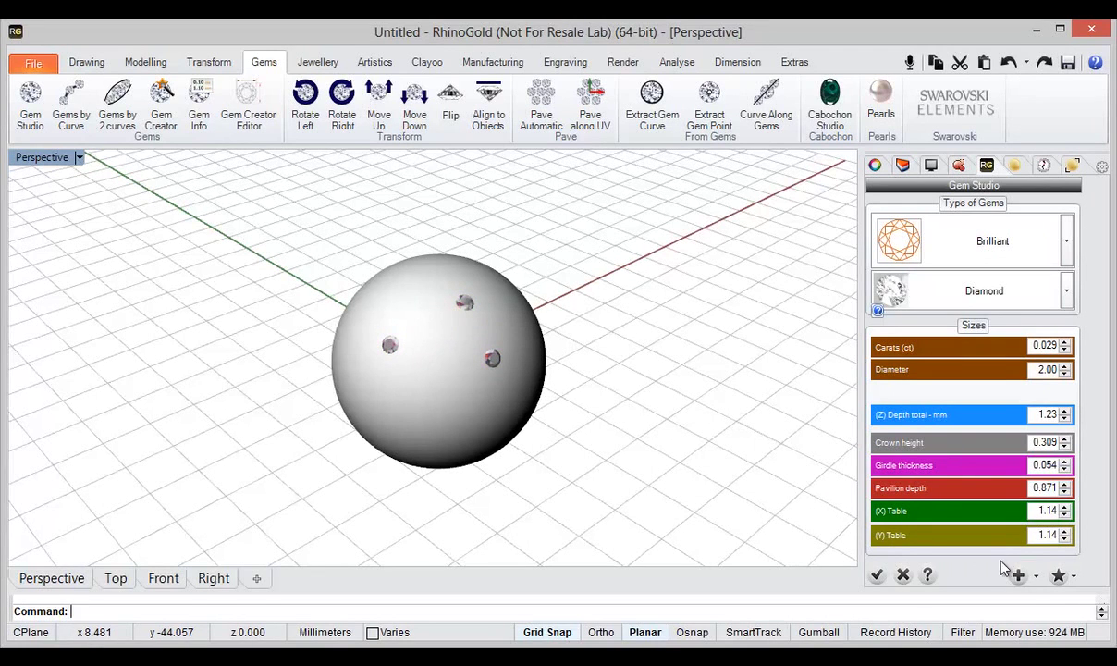
Step: Place three more 2.00 mm diamonds by picking free points on the construction plane beside the sphere
click(1036, 576)
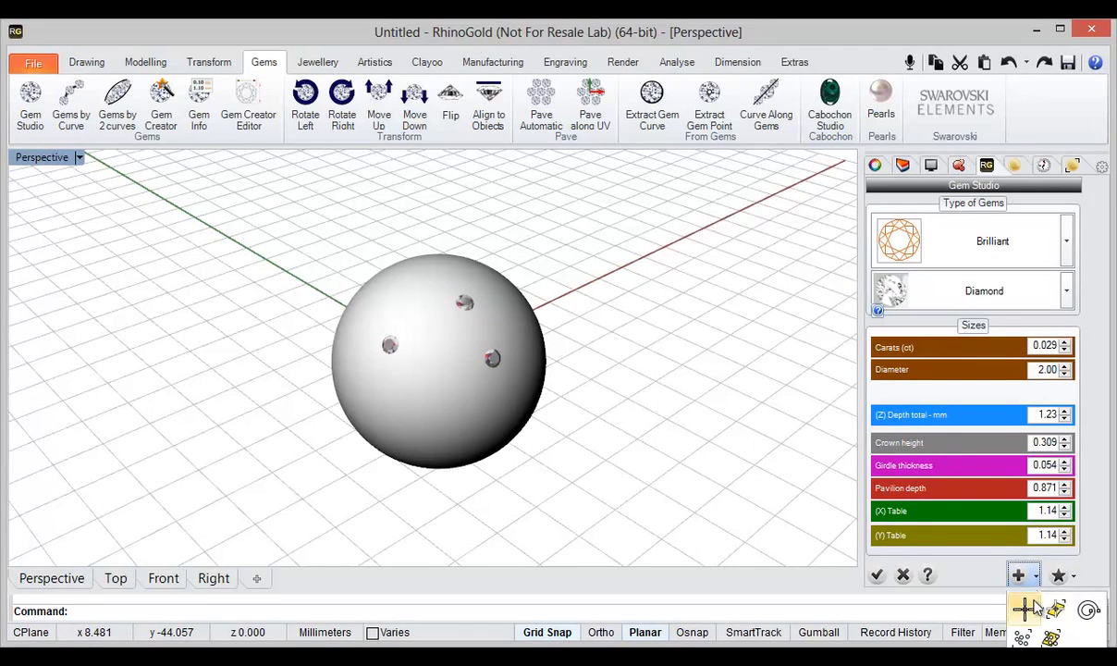
click(1022, 606)
click(706, 477)
click(664, 410)
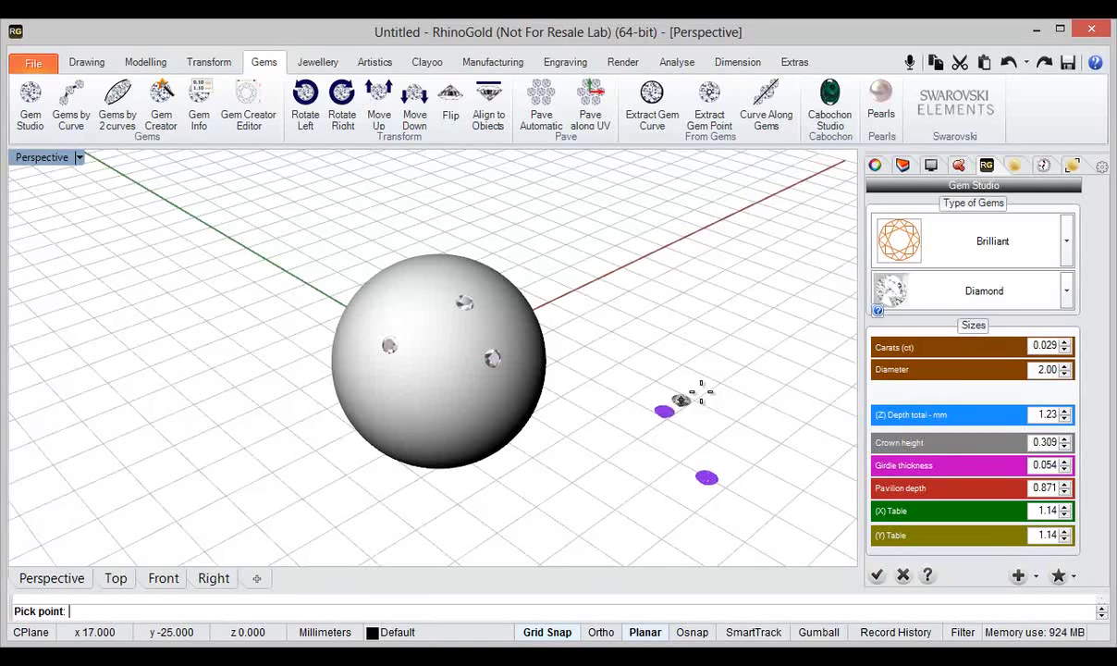
click(737, 363)
key(Return)
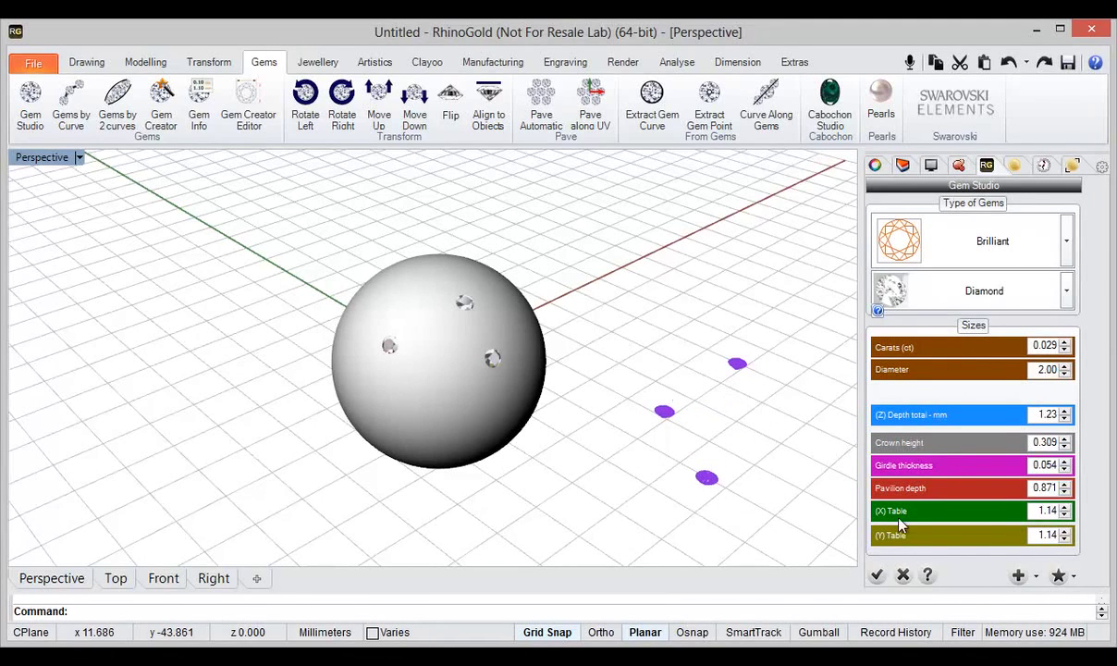
Step: Add the diamonds beside the sphere to the model and accept Gem Studio, leaving nothing selected
click(1037, 577)
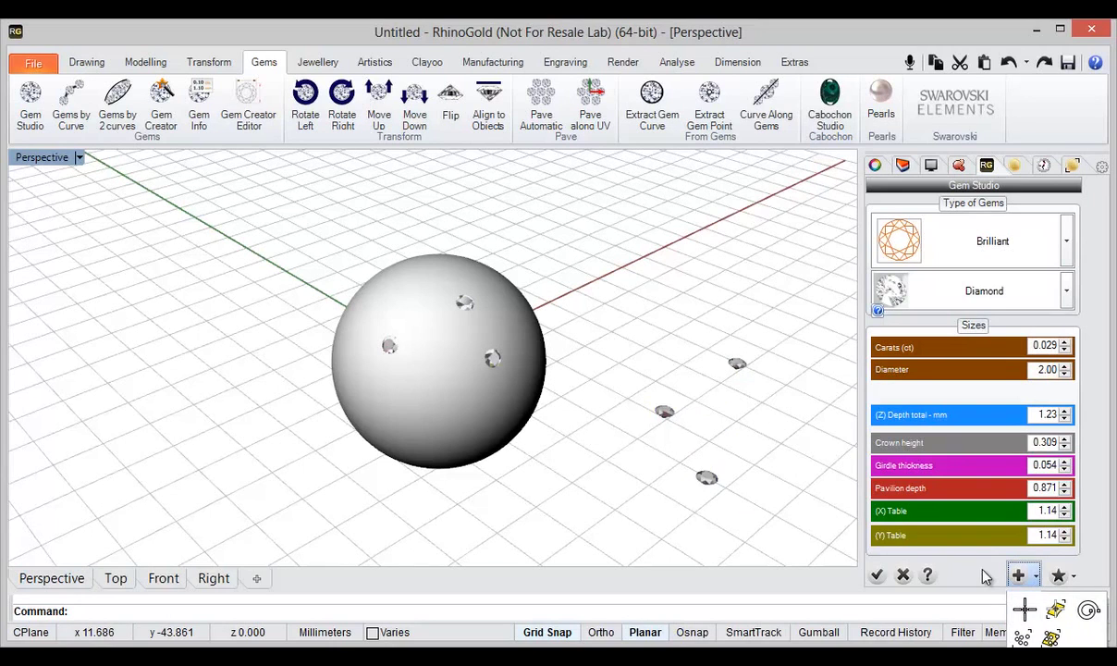
click(1033, 577)
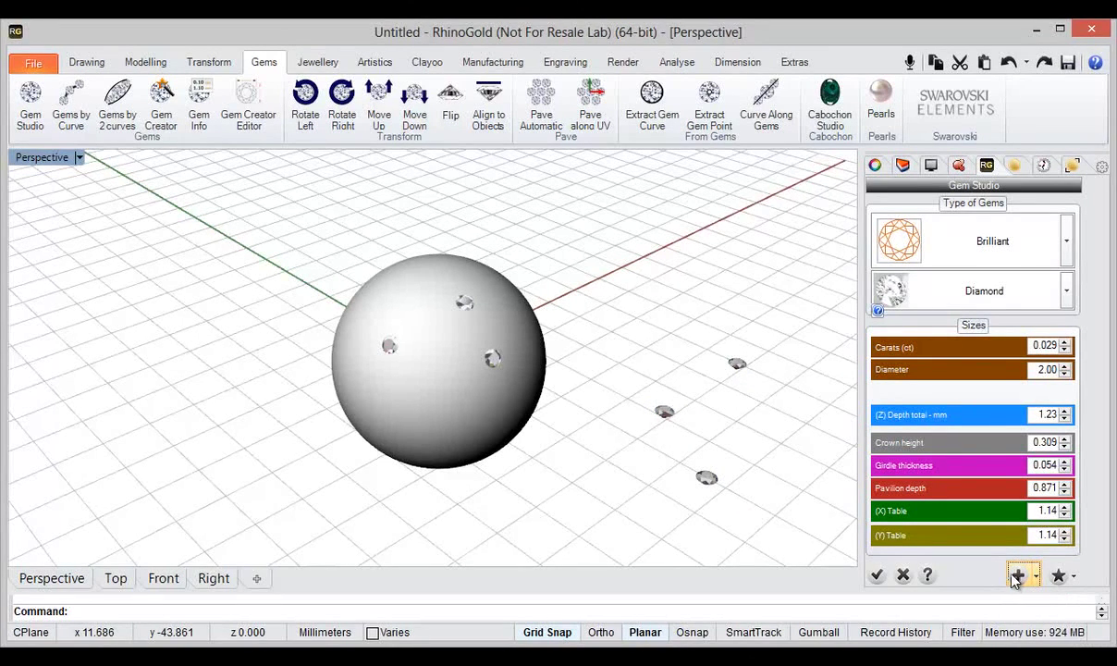
click(1015, 580)
right_drag(699, 454, 717, 454)
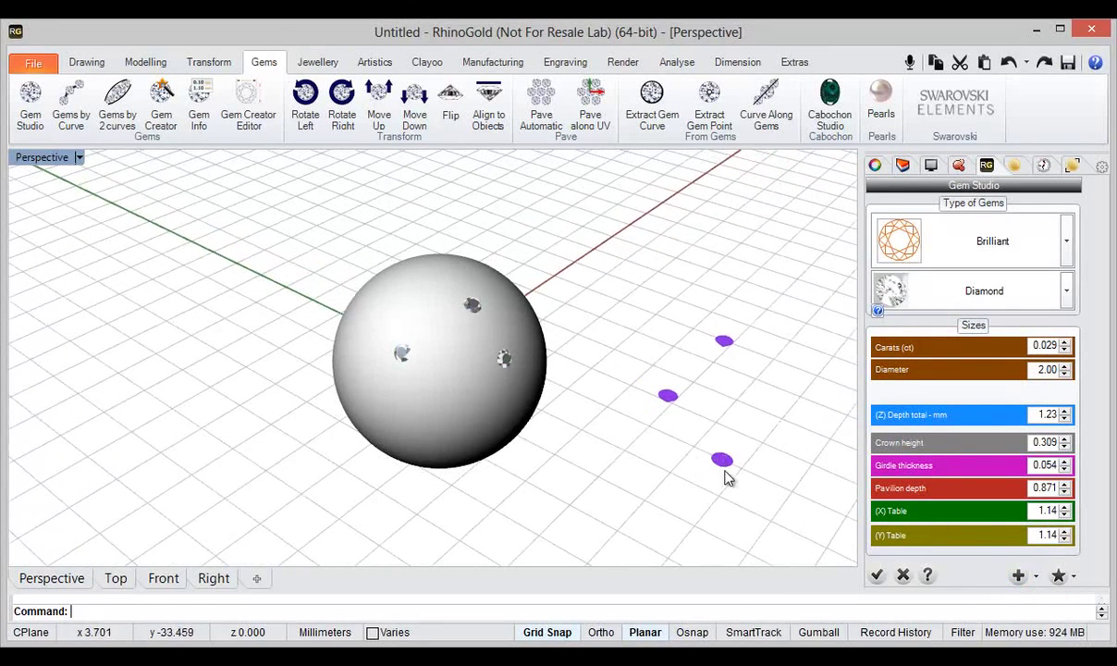
click(877, 575)
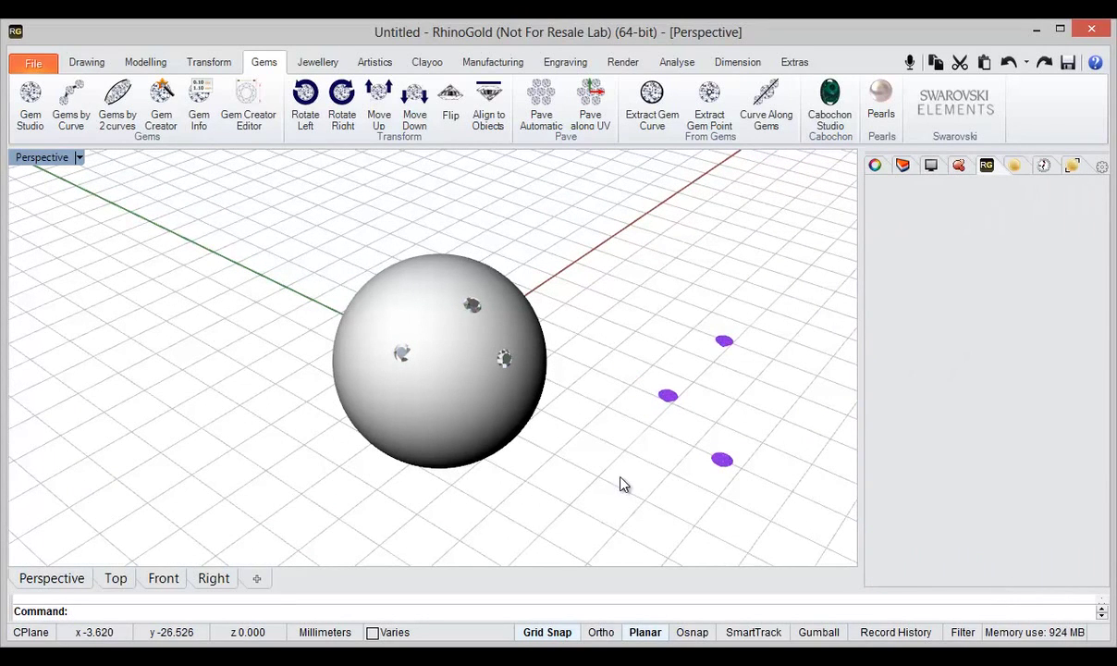
click(621, 484)
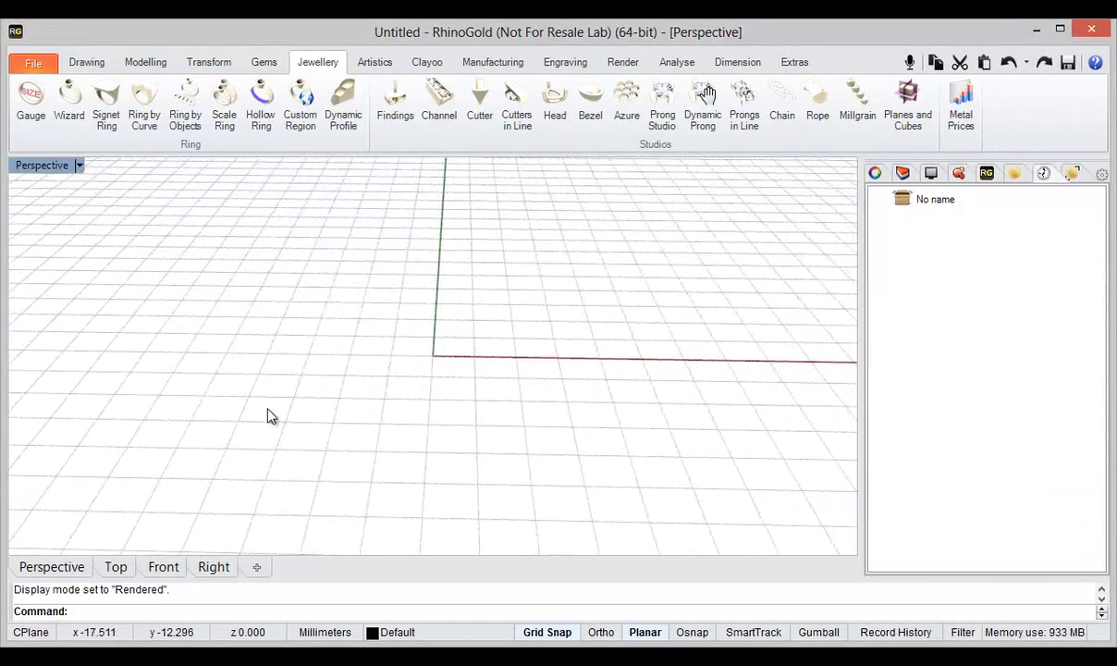
Step: Create a USA size 9 signet ring with an oval top shape and inspect the finished solid
click(106, 109)
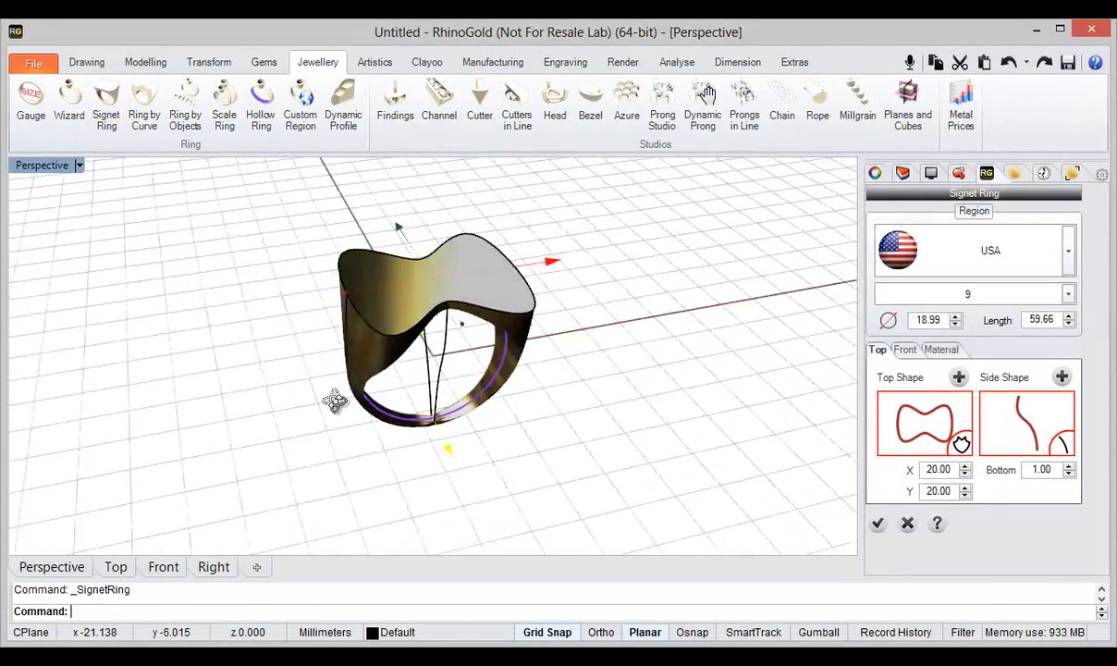
right_drag(334, 402, 407, 407)
drag(959, 441, 962, 444)
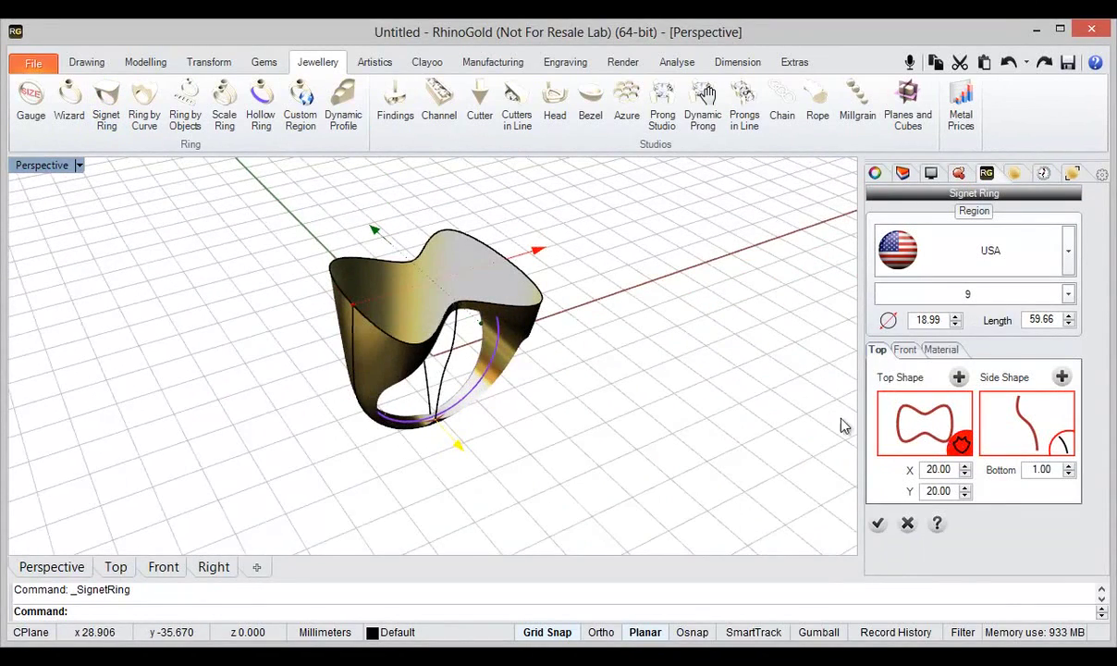
click(849, 244)
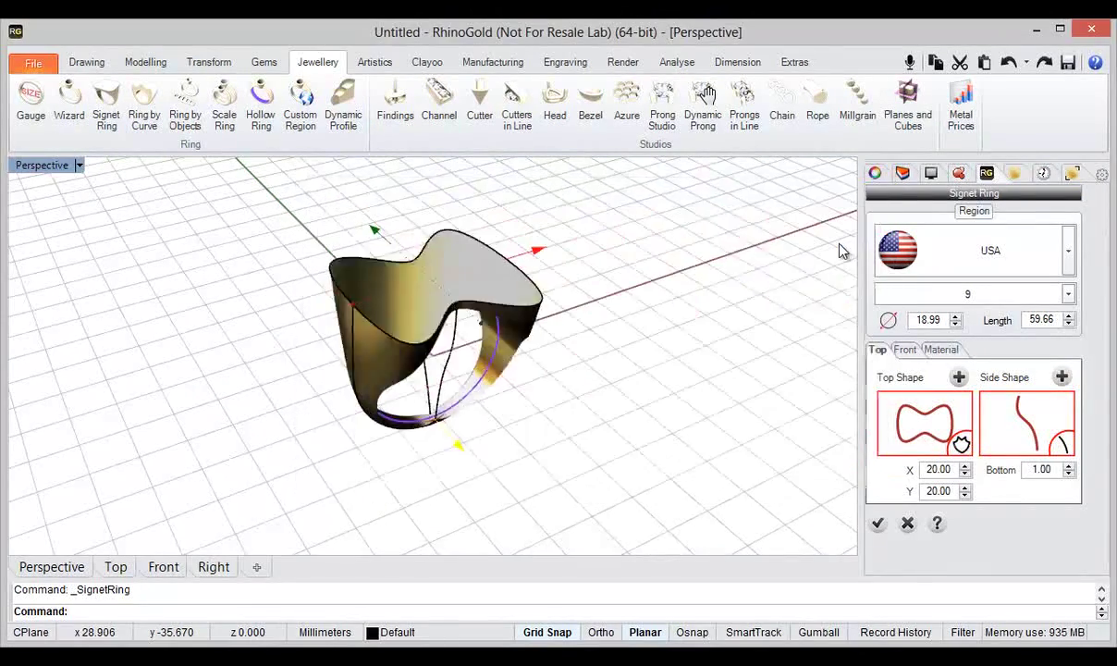
click(878, 525)
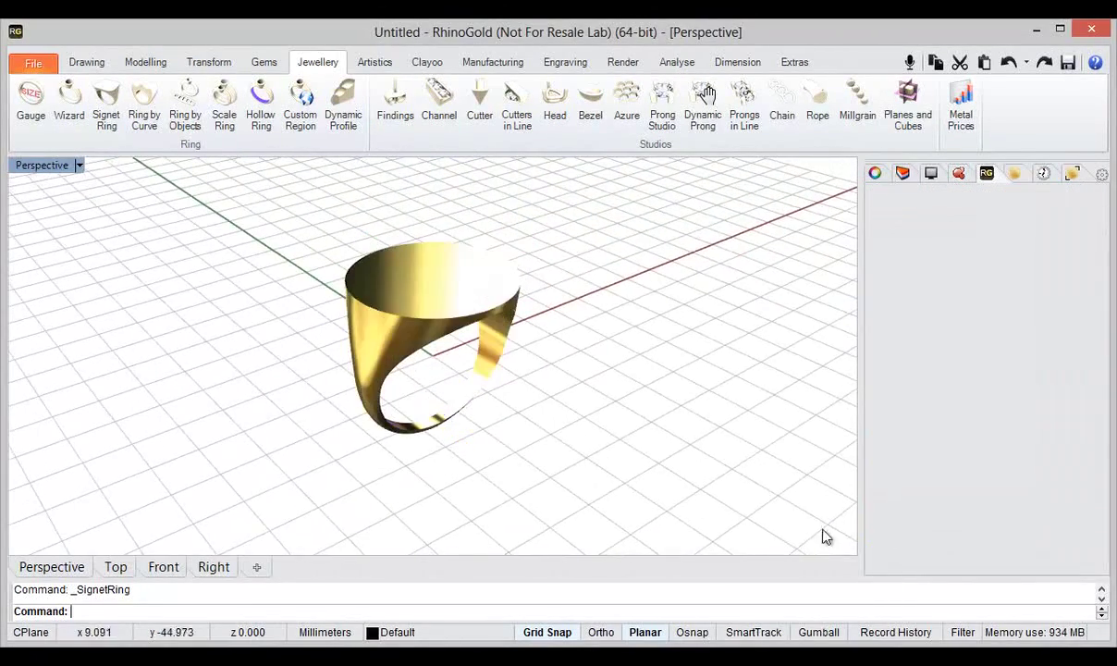
right_drag(823, 535, 515, 440)
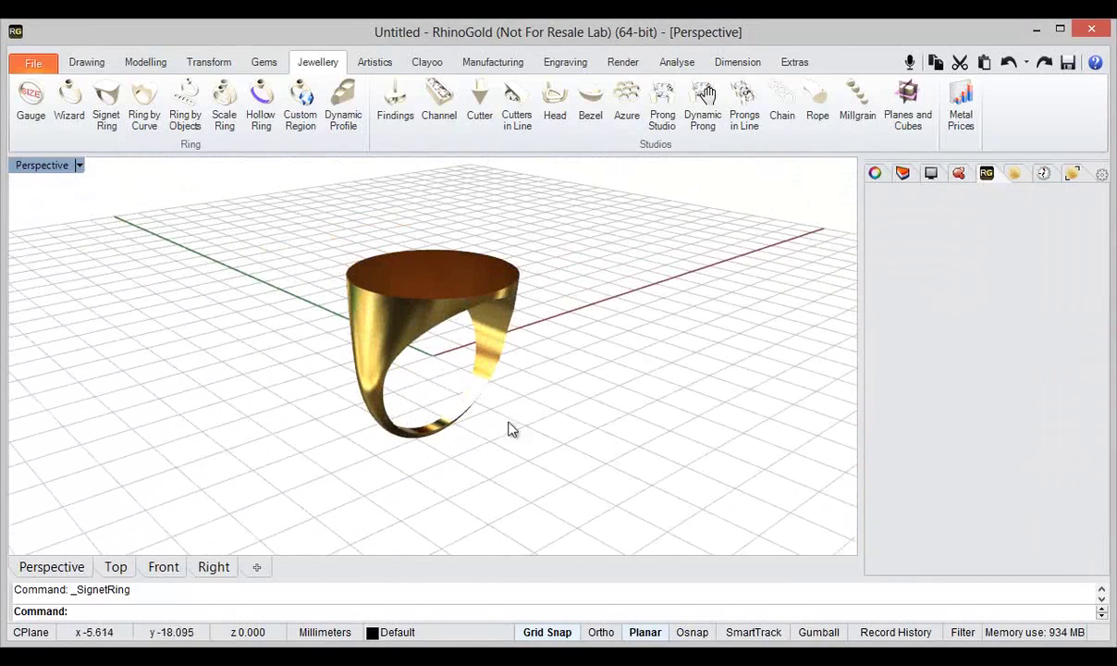
click(370, 343)
click(551, 445)
right_drag(549, 371, 551, 401)
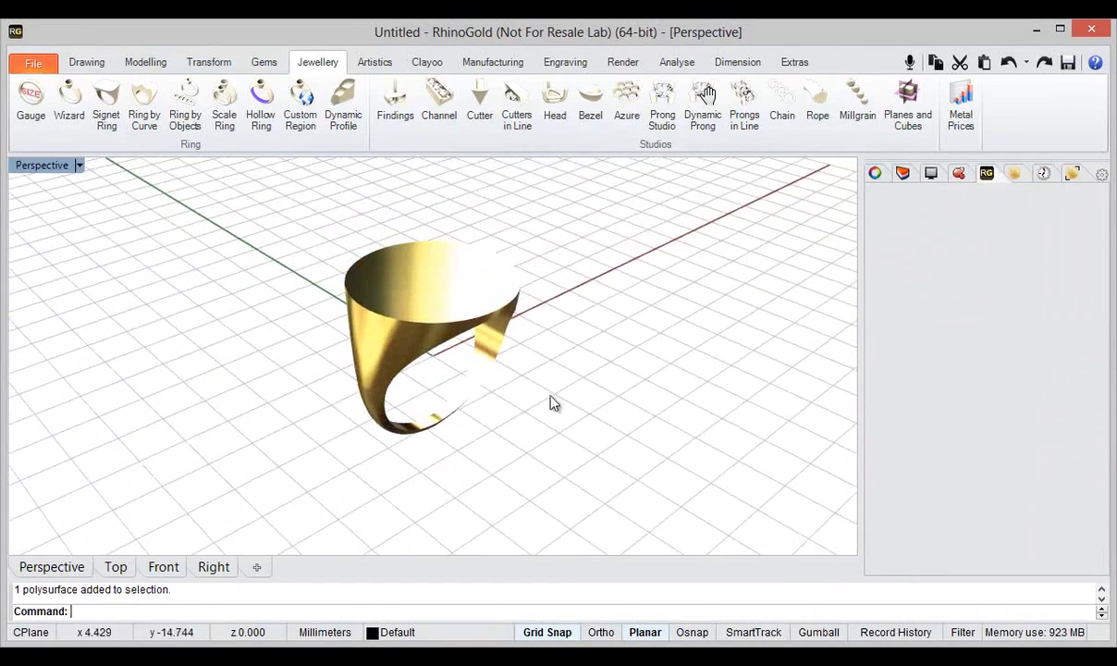
Step: Reopen the signet ring from its history entry and set the thickness above the finger hole to 2.60 mm
click(1043, 176)
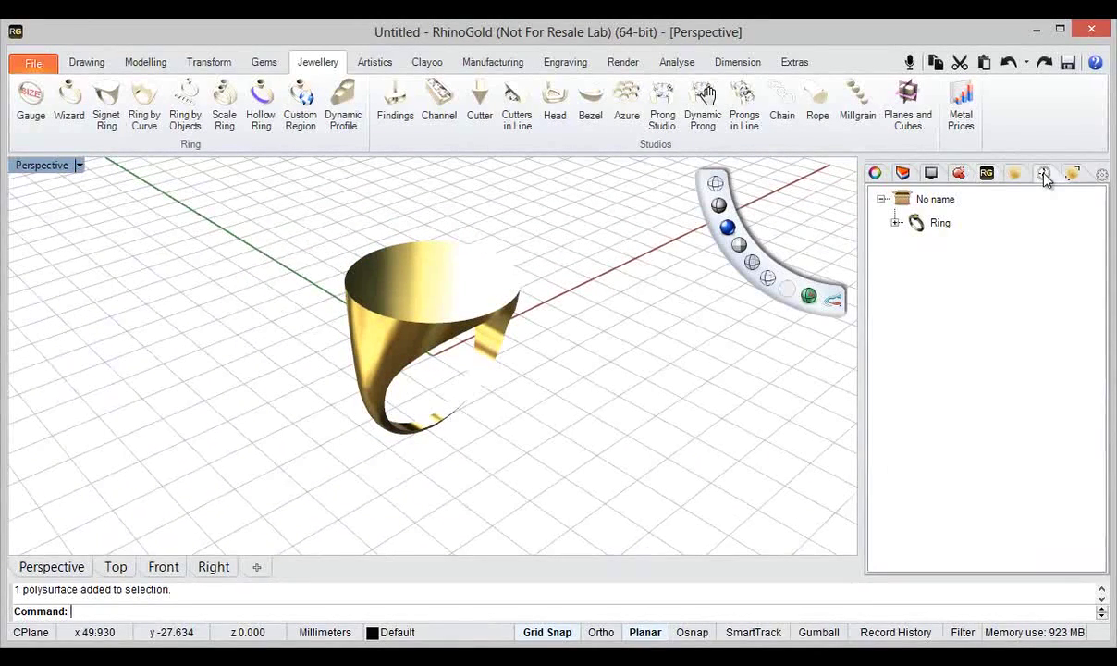
click(896, 224)
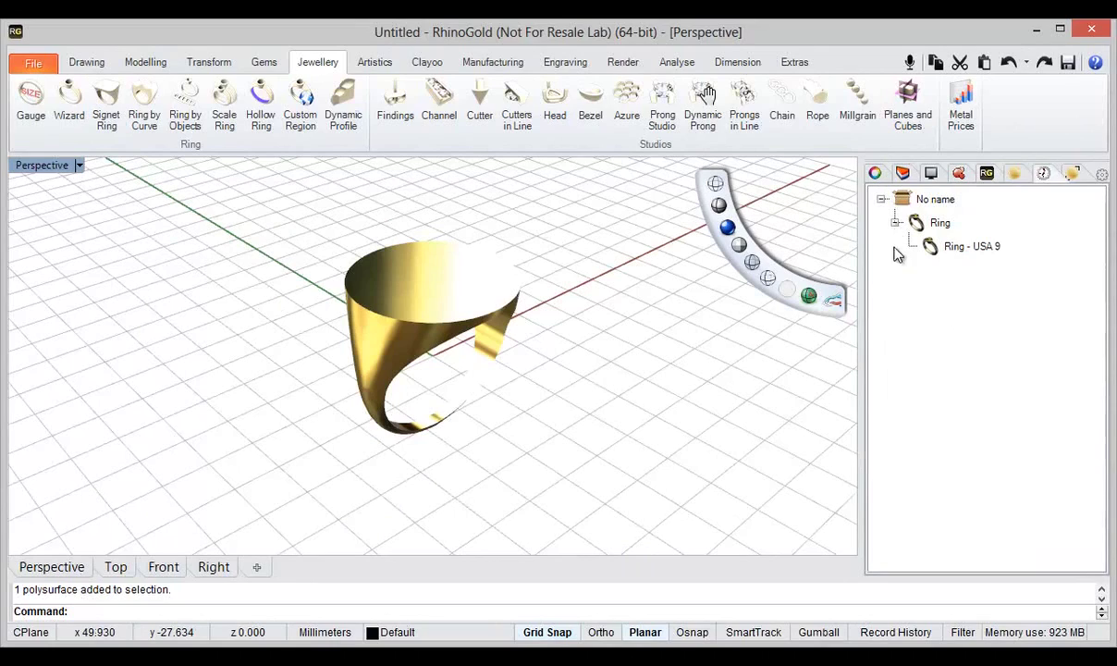
click(970, 246)
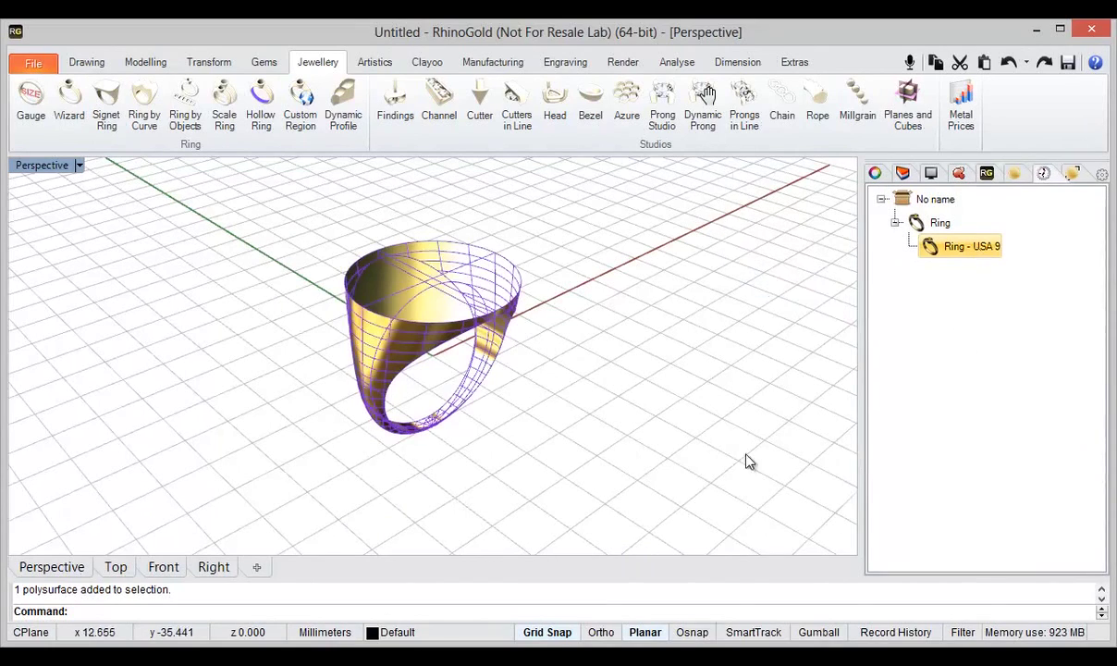
right_drag(745, 461, 590, 433)
click(592, 432)
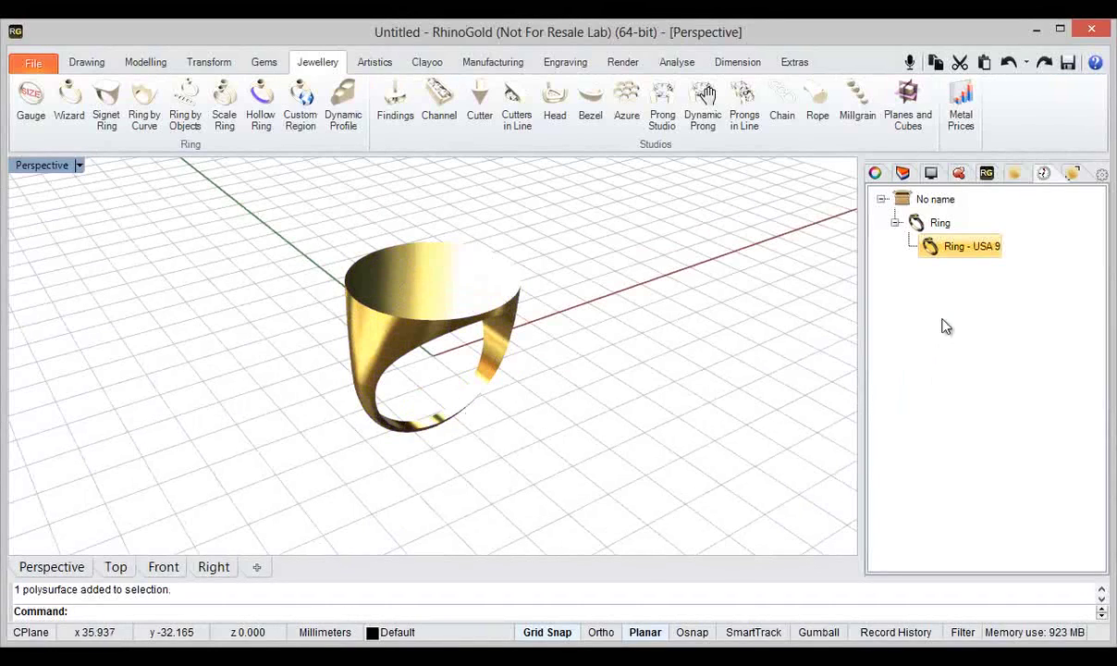
double_click(954, 254)
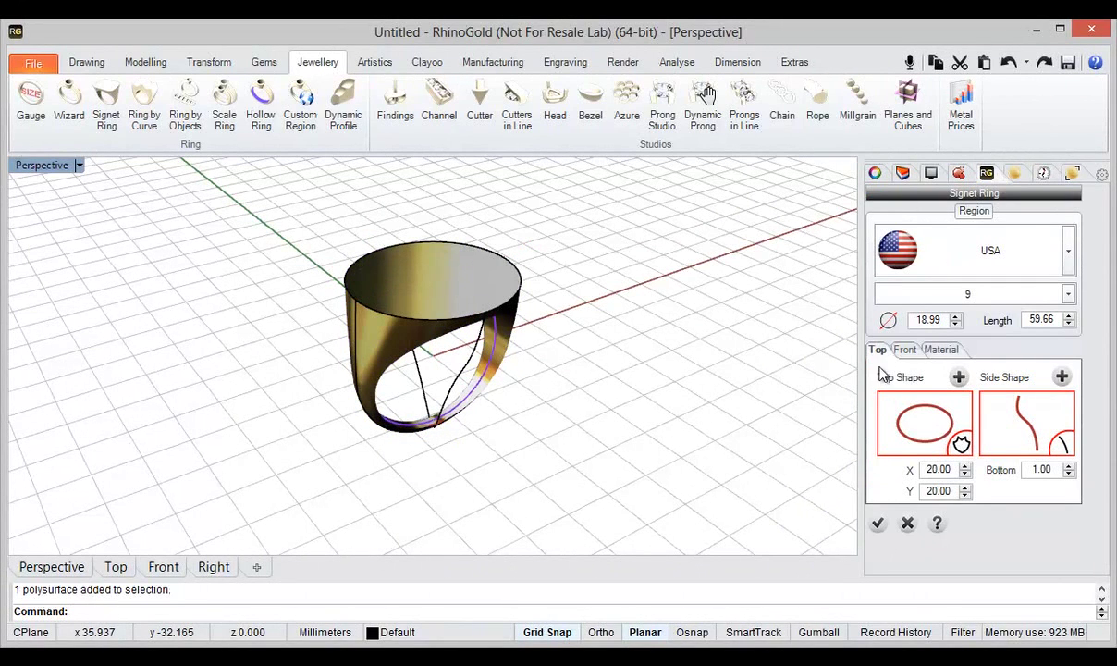
click(905, 350)
drag(1065, 381, 1065, 380)
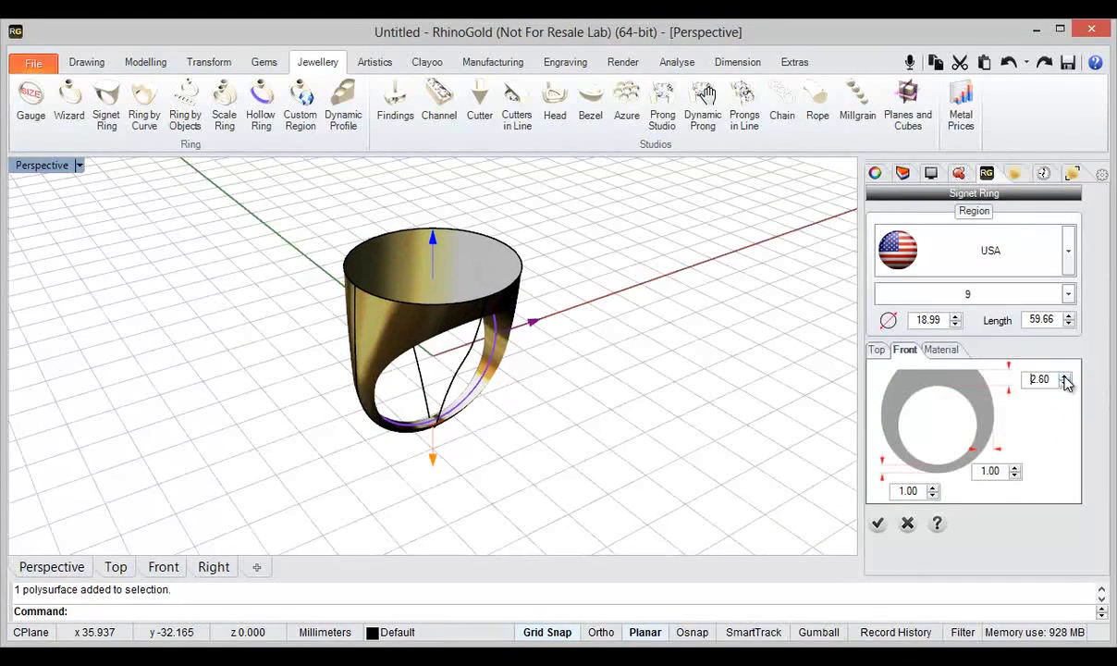
click(877, 523)
right_drag(737, 504, 598, 456)
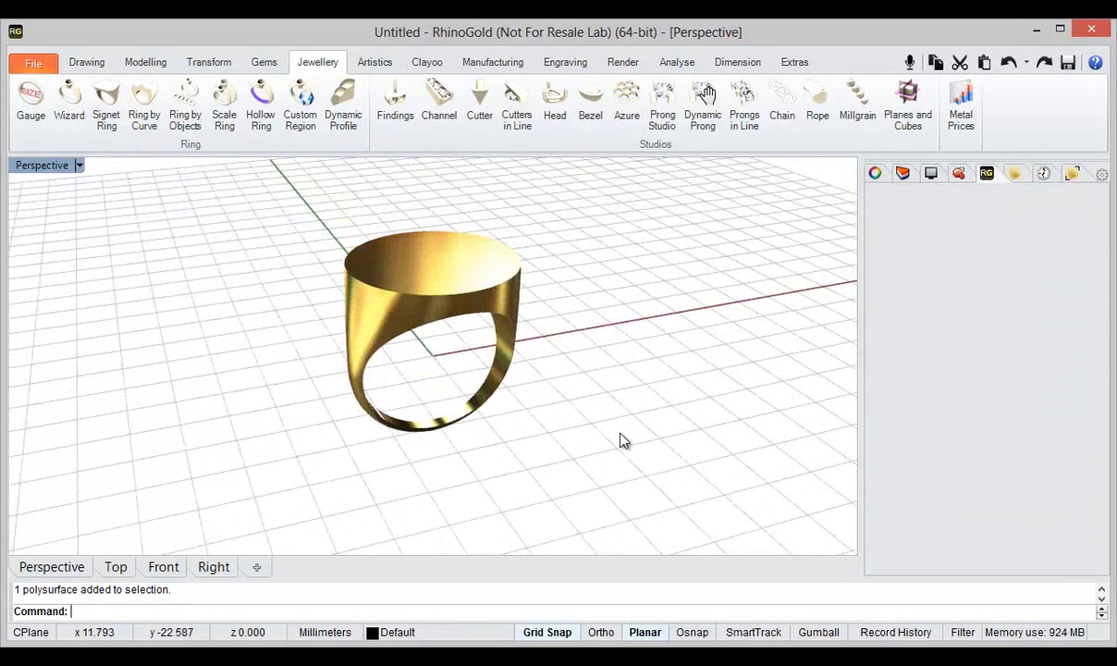
Step: Select the signet ring through its history entry and delete it
click(1043, 176)
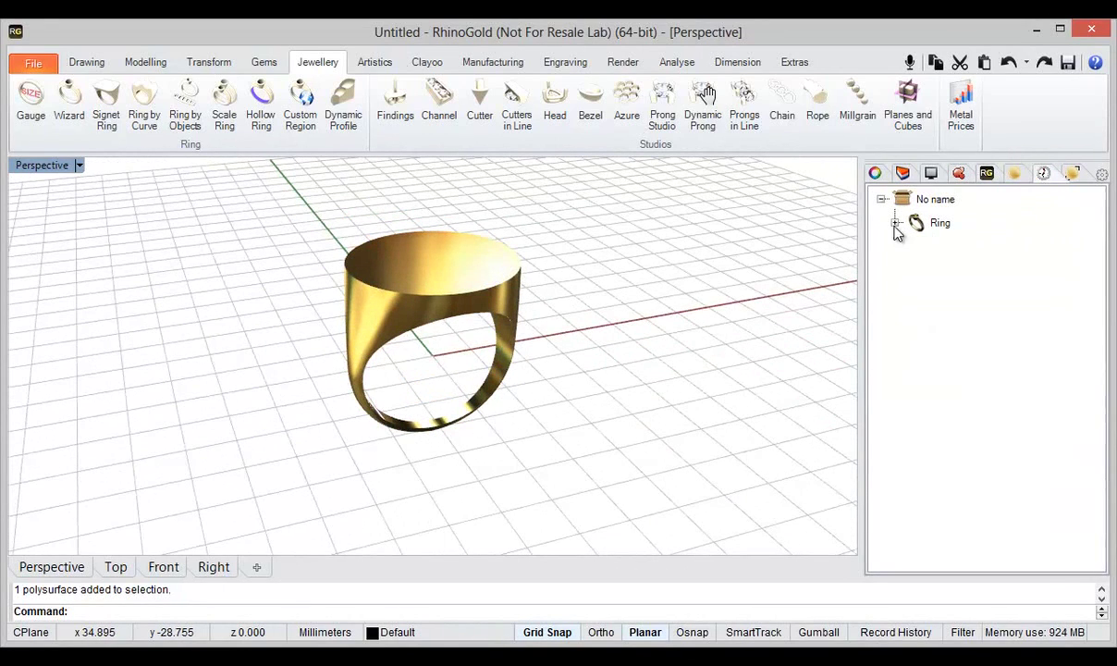
click(896, 224)
click(967, 248)
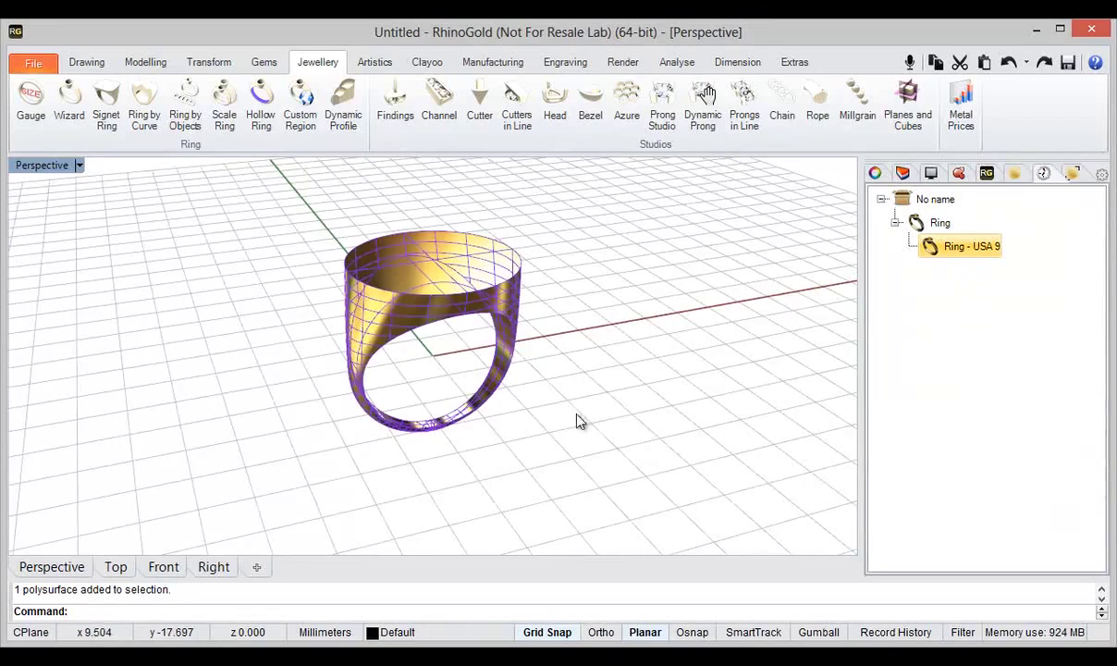
right_drag(578, 418, 550, 428)
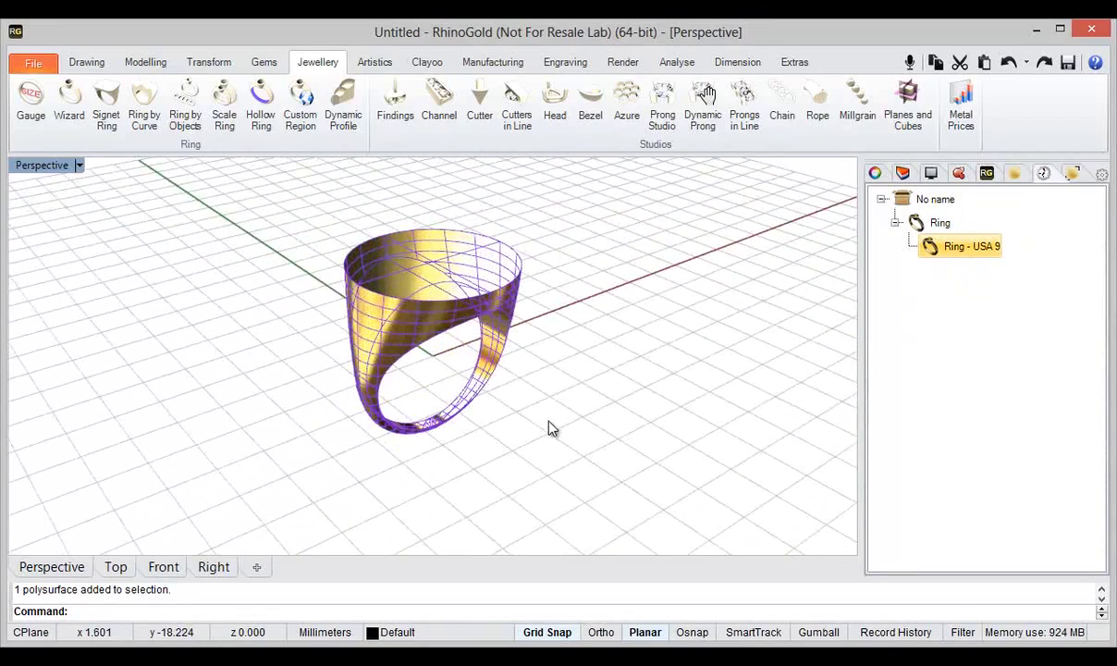
key(Delete)
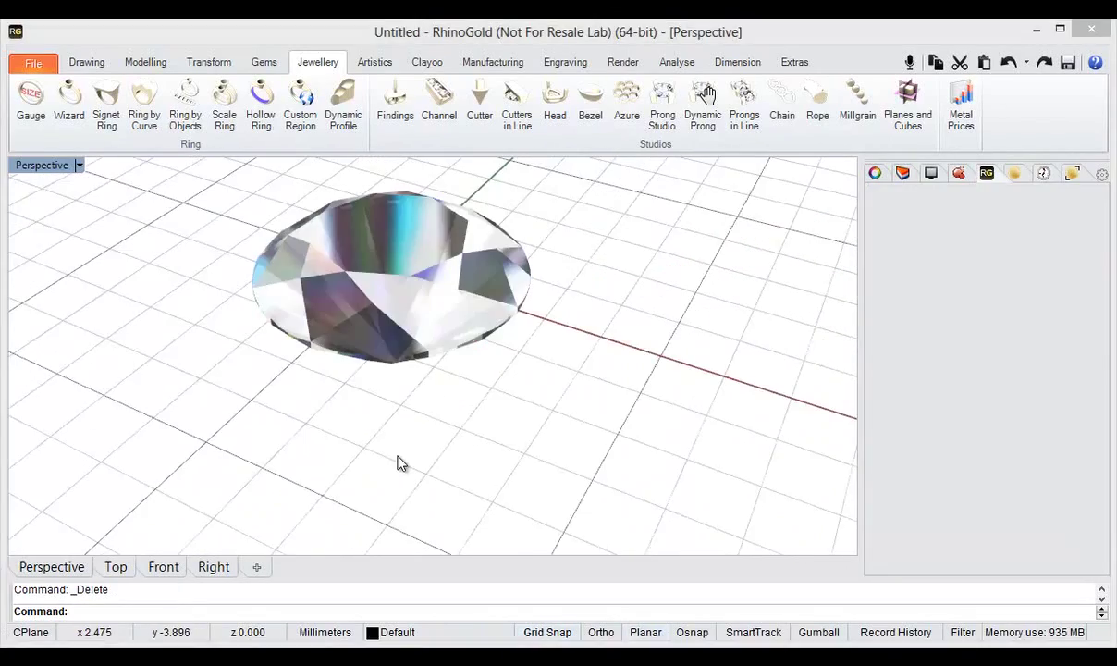
Step: Start a bezel in Bezel Studio and assign the existing brilliant diamond as its gem
right_drag(396, 461, 451, 453)
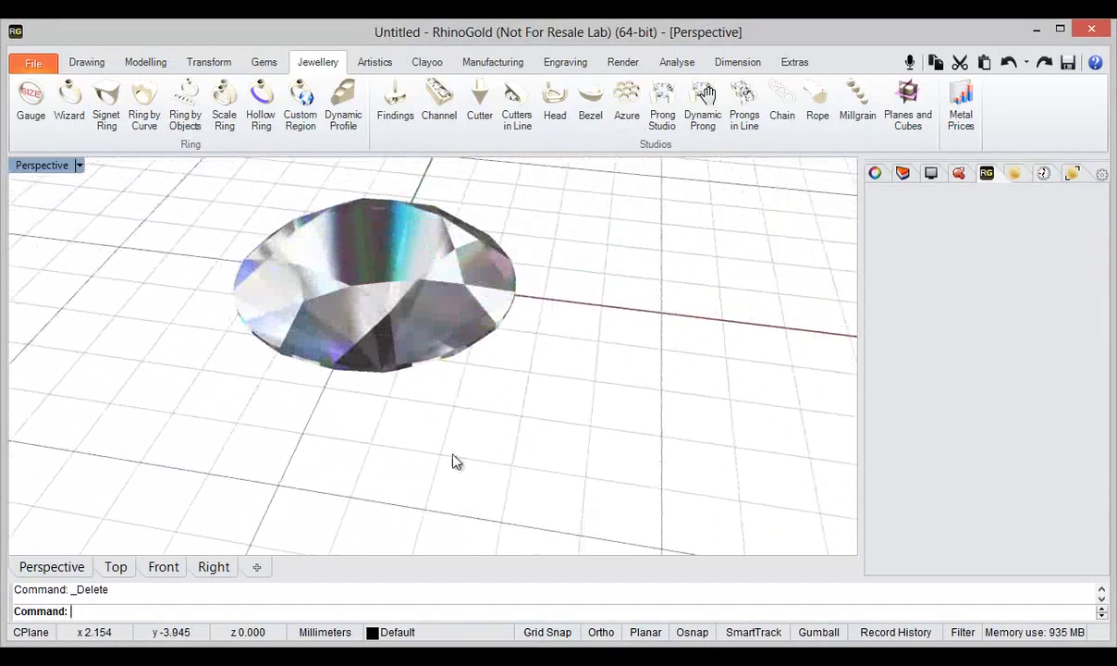
click(592, 106)
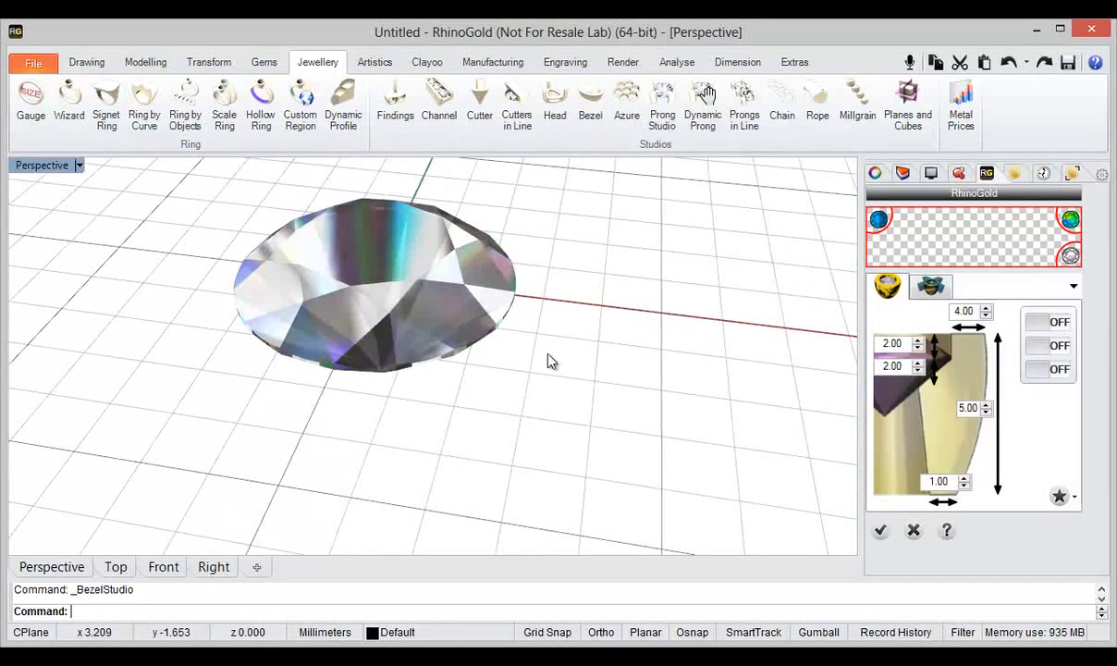
click(1069, 256)
key(Return)
right_drag(523, 448, 488, 382)
scroll(496, 356, down, 4)
scroll(502, 359, down, 2)
scroll(501, 377, up, 4)
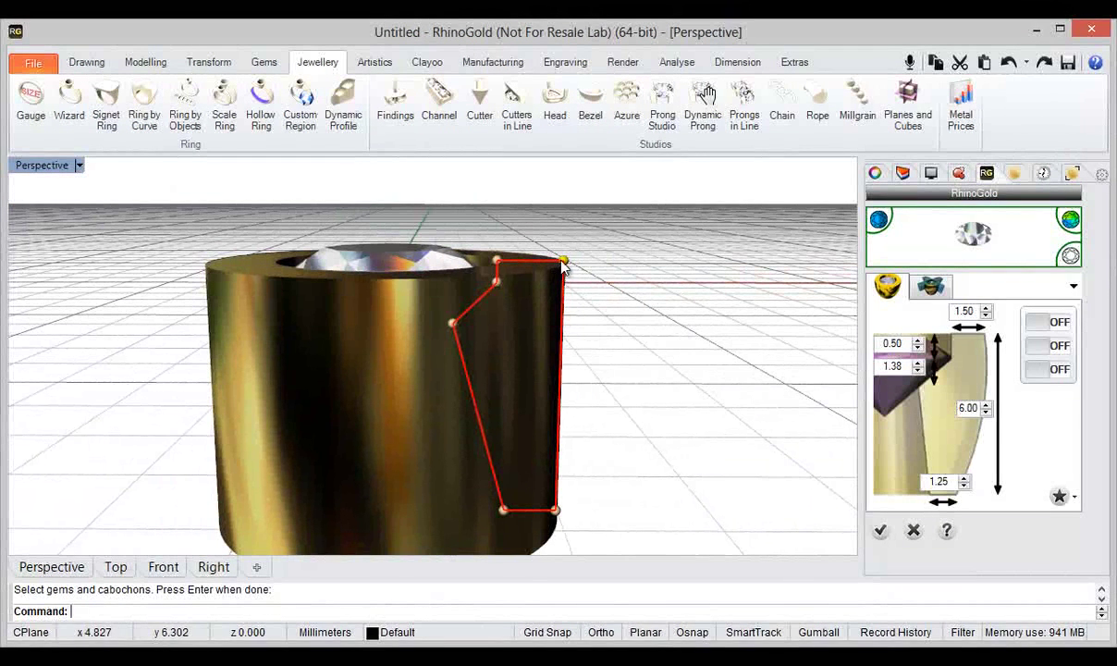
Step: Narrow the bezel's upper rim to about 1.13 mm and move the profile's lower outer corner inward and slightly up
drag(564, 266, 547, 260)
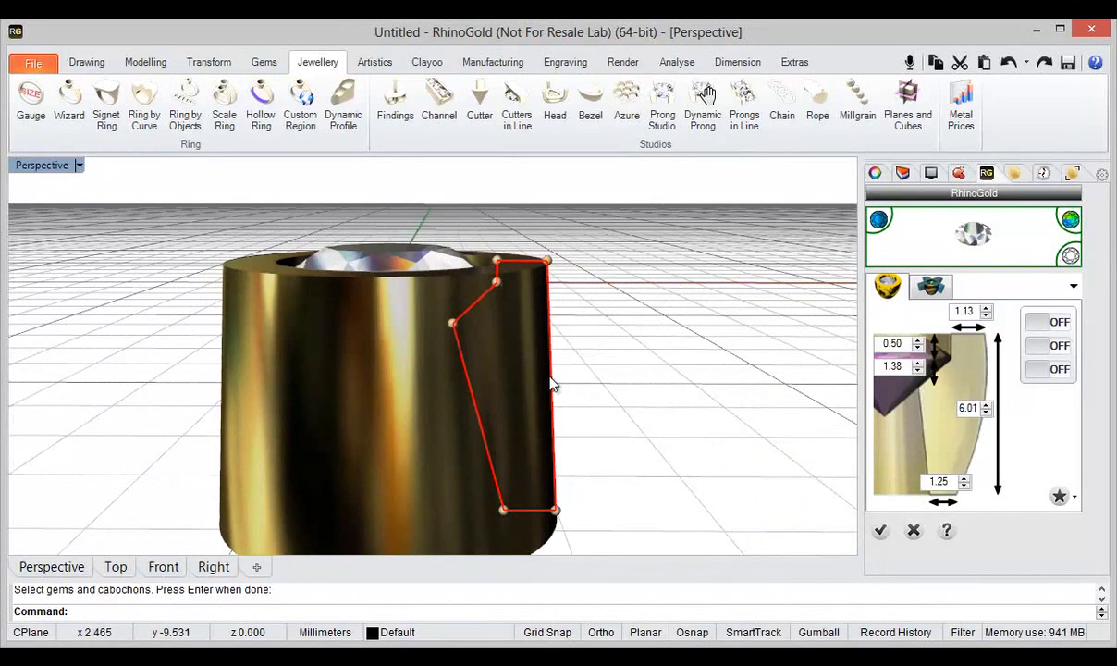
right_drag(552, 384, 560, 459)
drag(558, 521, 543, 520)
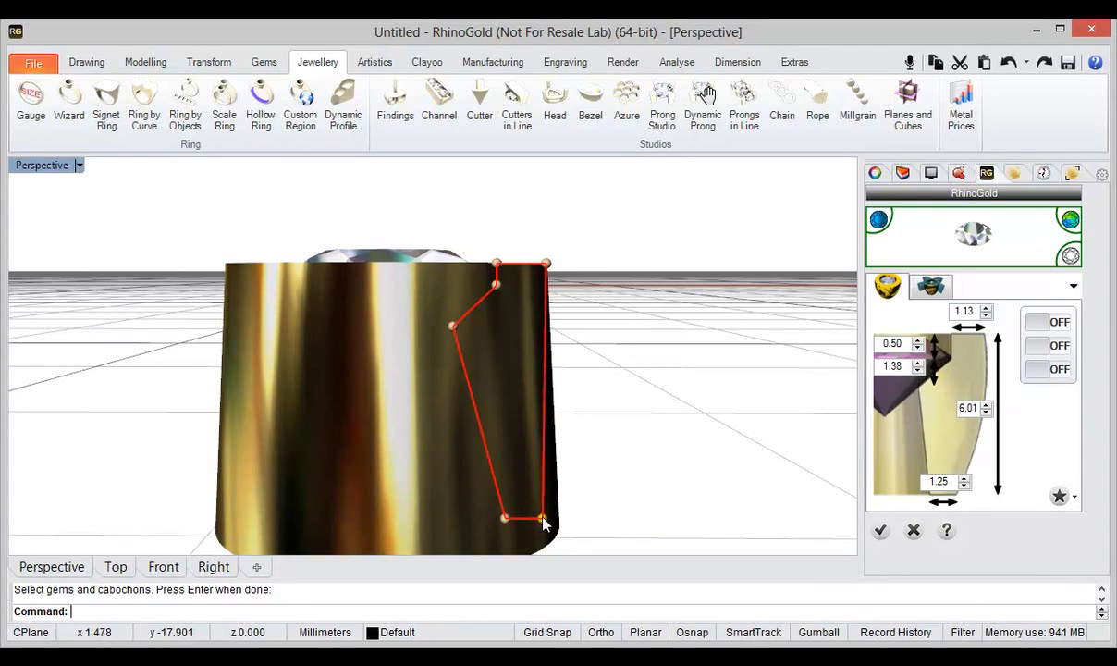
drag(542, 519, 545, 426)
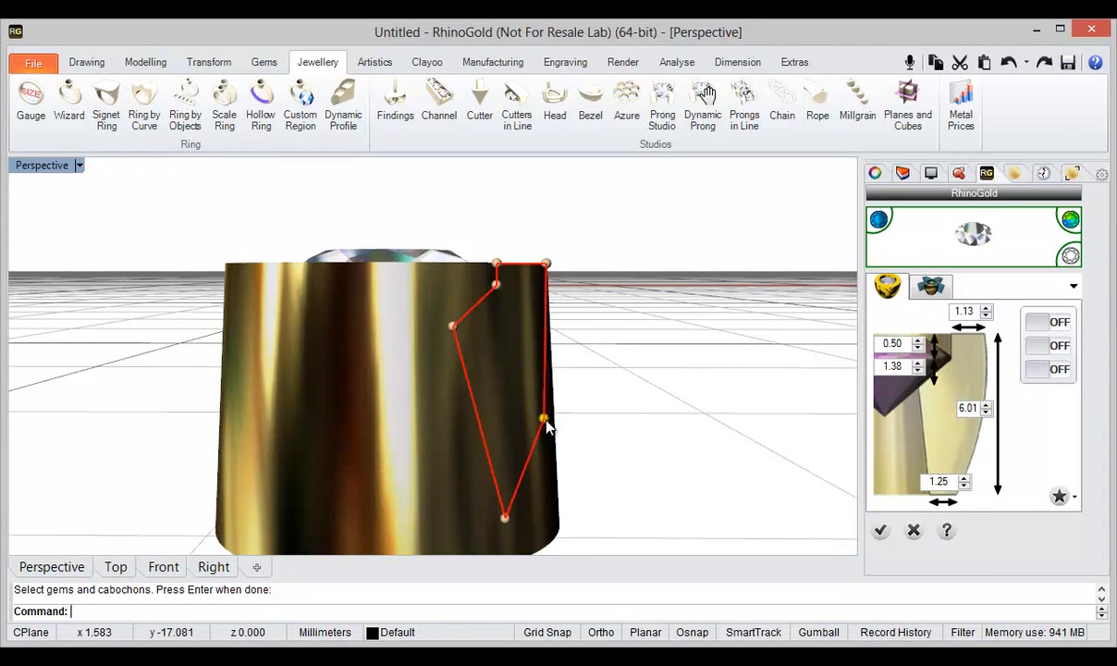
drag(540, 506, 542, 504)
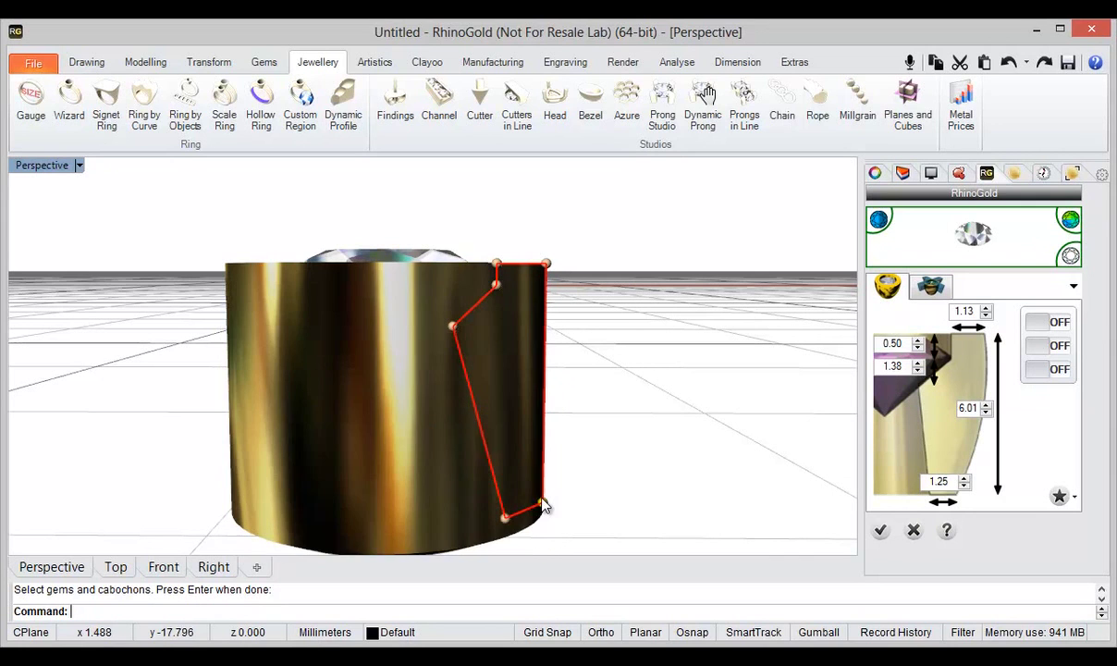
Step: Raise both lower profile points in the front view to about 3.83 mm bezel height and 1.87 mm bottom thickness
click(173, 568)
right_drag(426, 508, 438, 416)
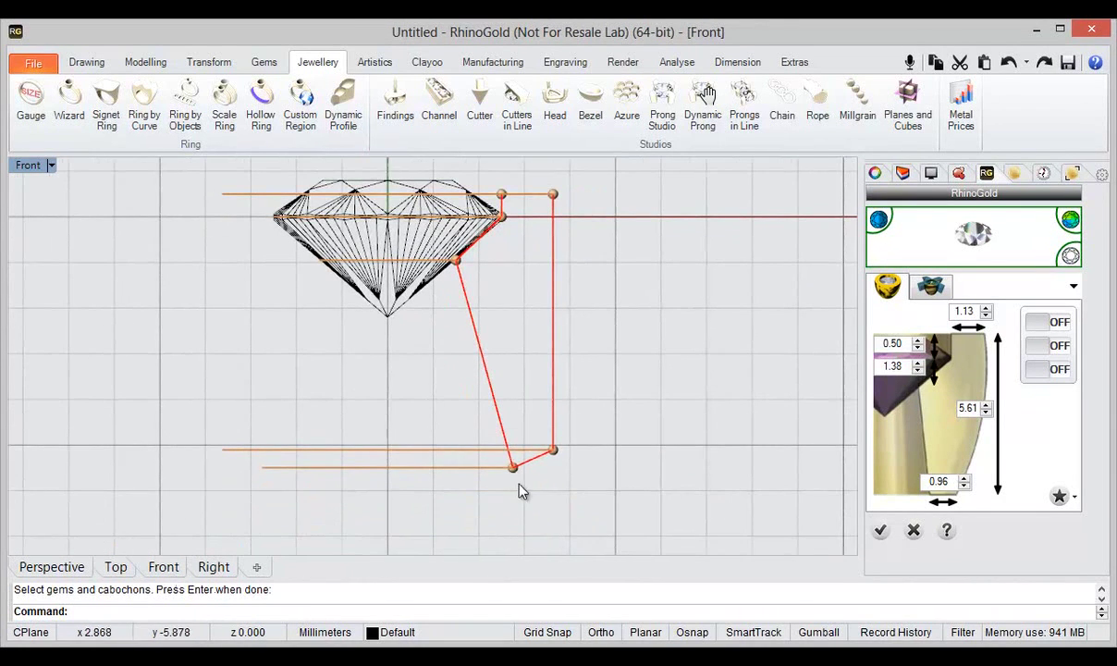
drag(513, 468, 469, 369)
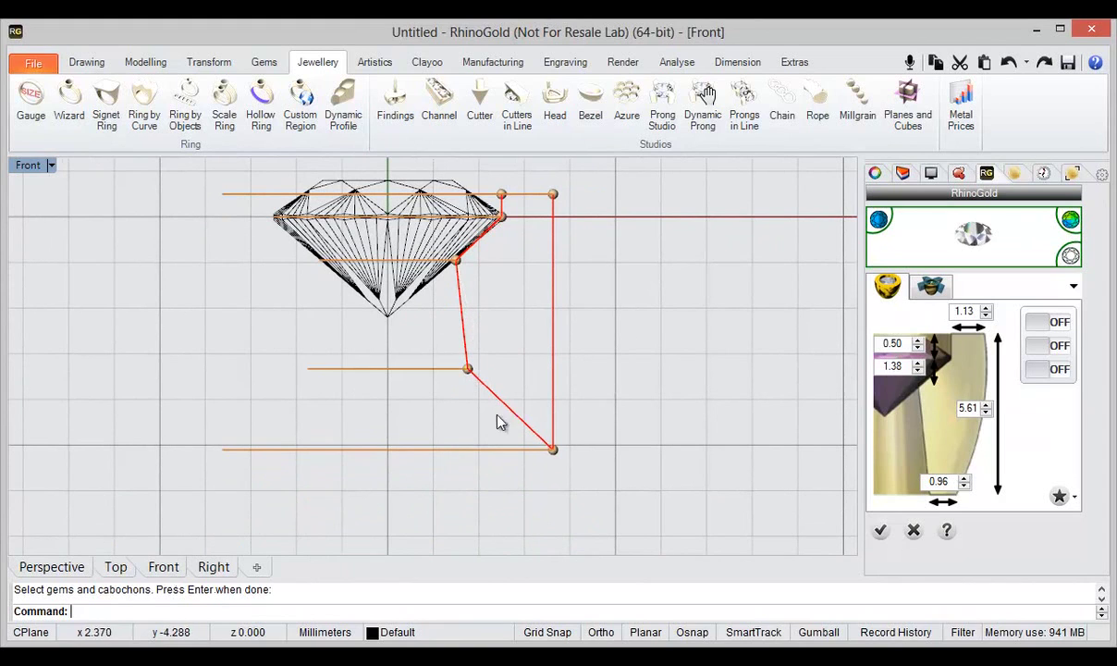
drag(552, 451, 552, 370)
right_drag(520, 330, 514, 396)
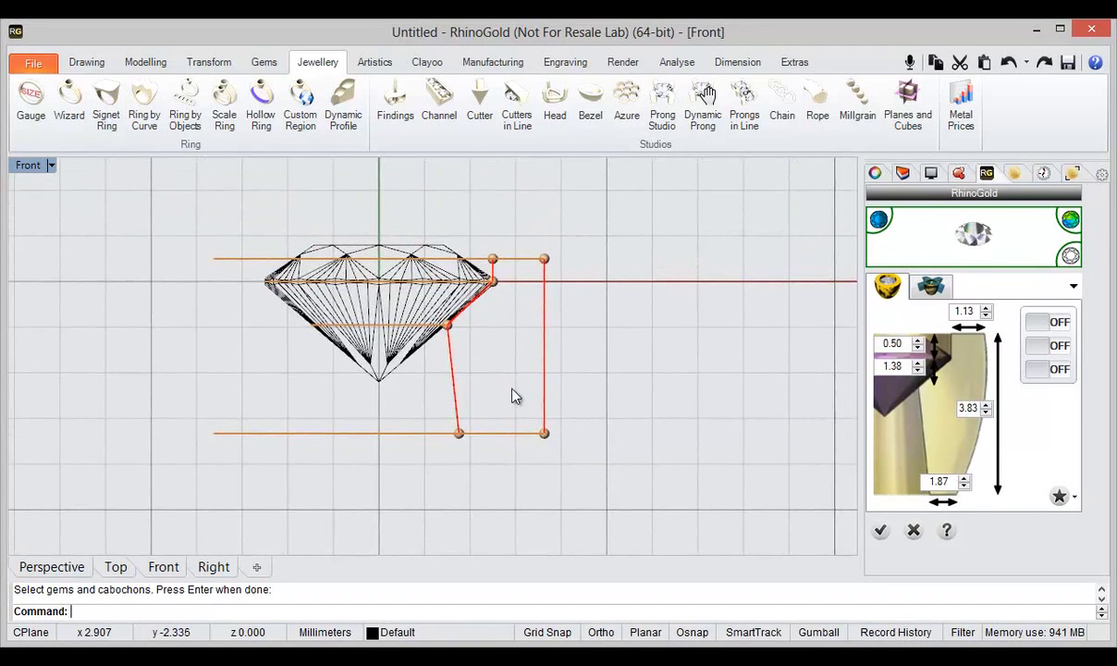
Step: Set the bezel's top thickness to 1.00 mm, its height to 4.00 mm and its bottom thickness to 2.00 mm
click(52, 569)
right_drag(501, 348, 512, 372)
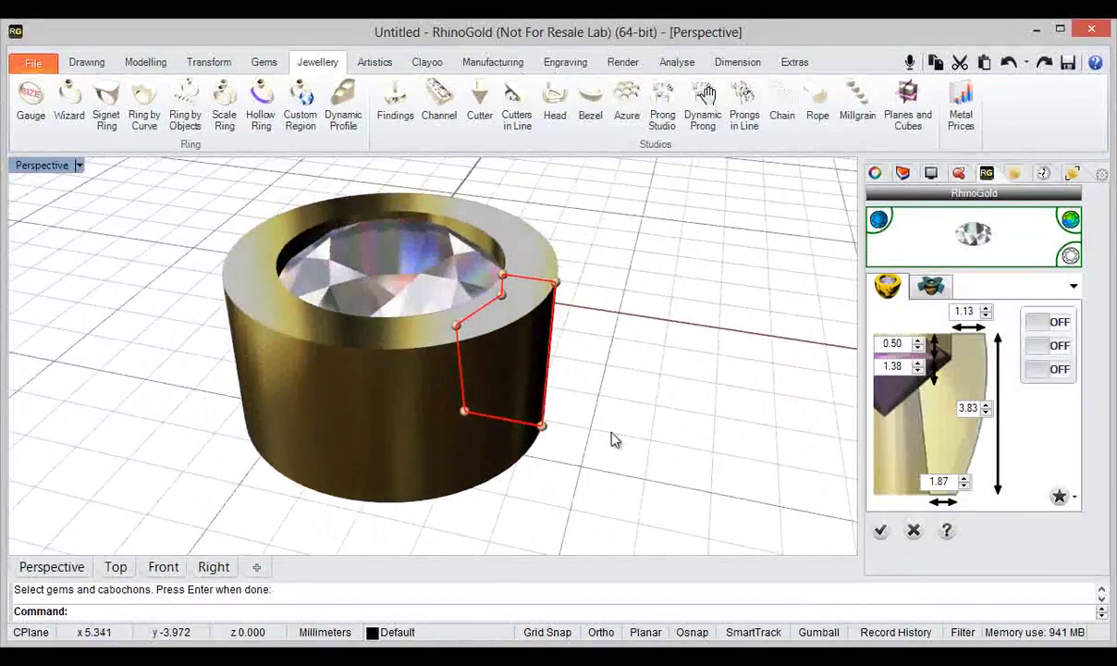
right_drag(610, 439, 560, 418)
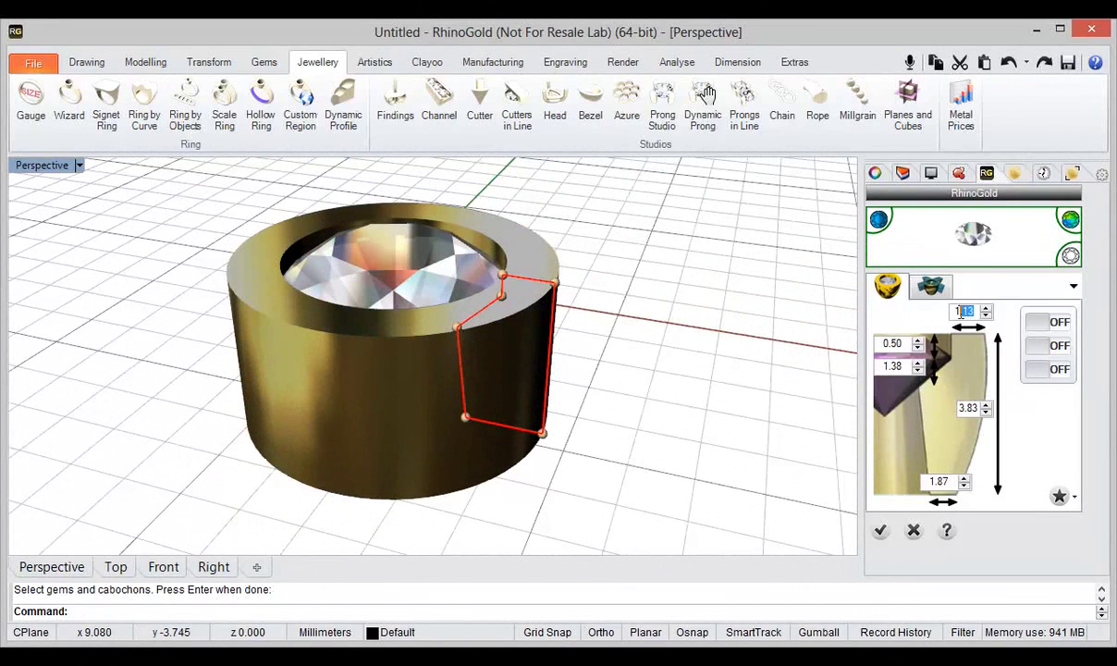
click(979, 408)
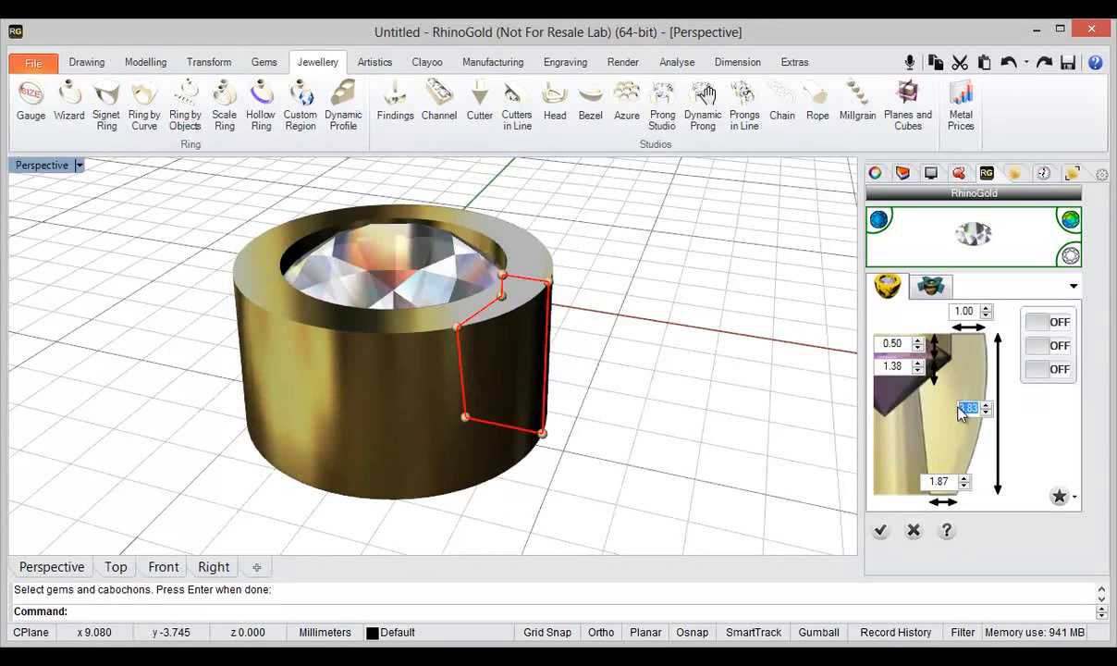
text(4)
click(929, 481)
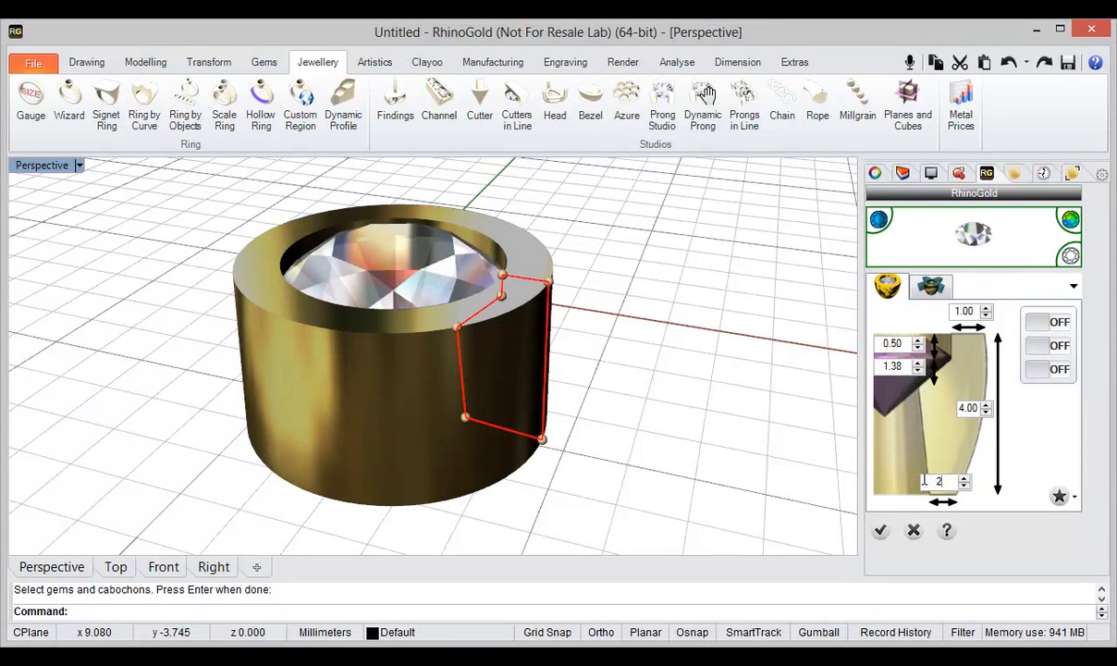
click(979, 408)
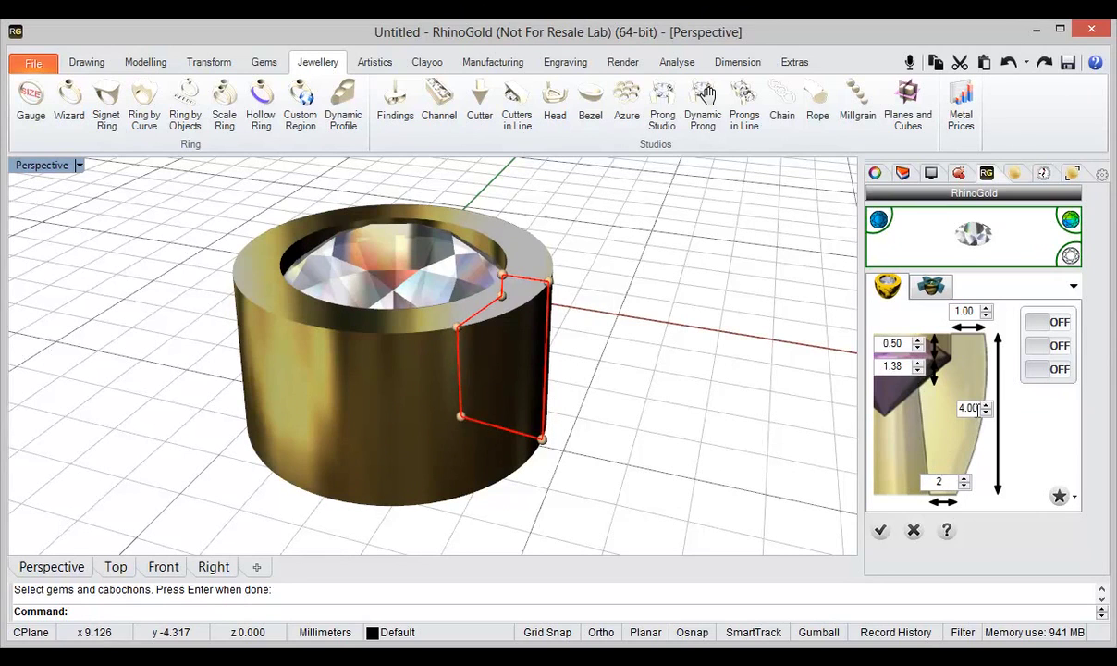
right_drag(598, 448, 623, 431)
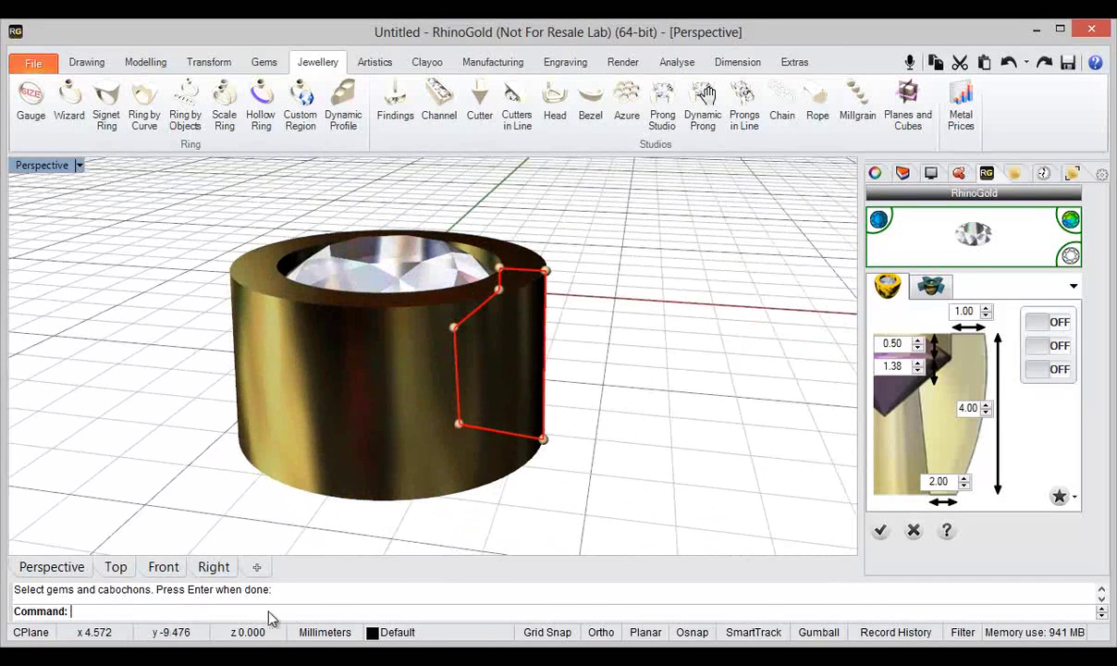
Step: Align the lower profile points in the front view for a vertical outer wall and level base, about 1.86 mm thick
click(163, 571)
mouse_move(494, 479)
right_down()
mouse_move(498, 468)
mouse_move(489, 476)
right_up()
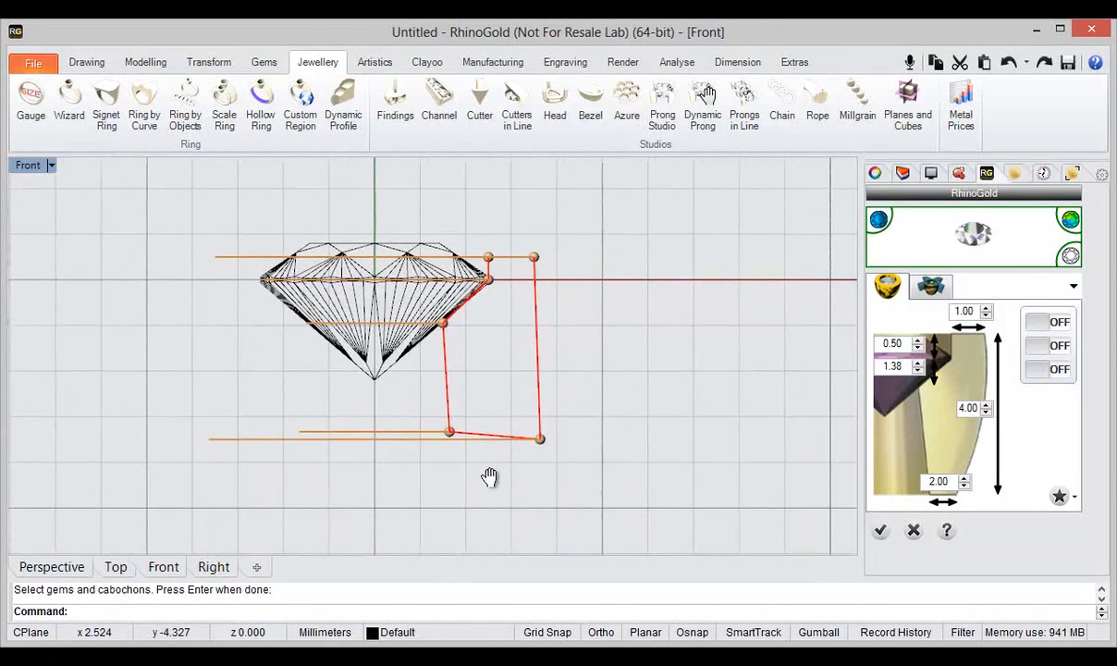
drag(540, 440, 535, 440)
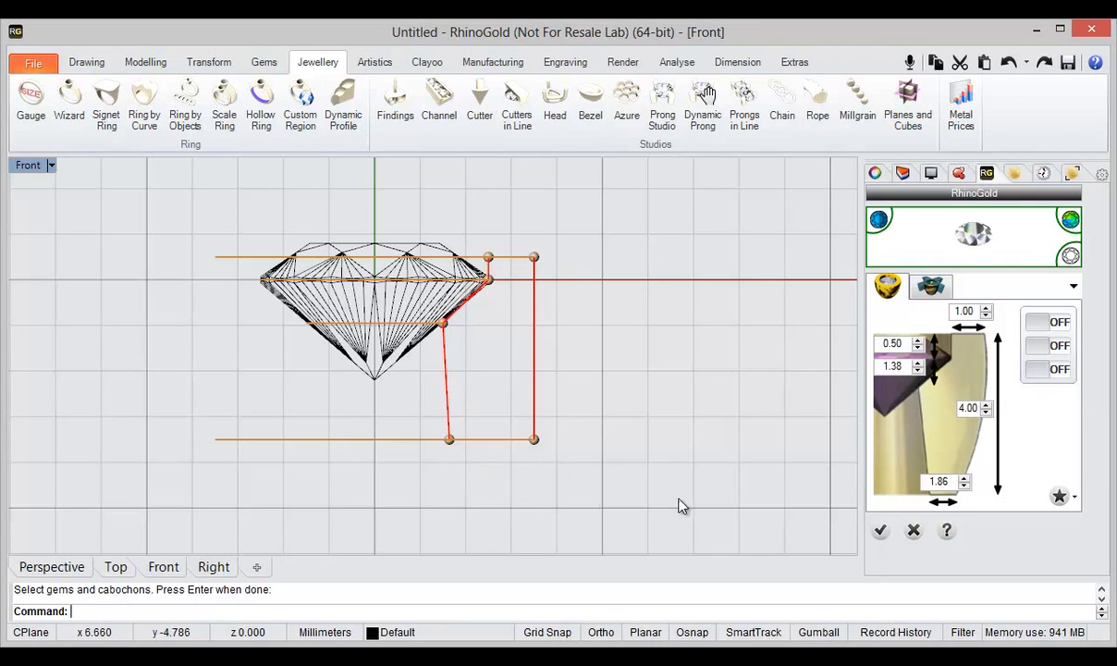
Step: Create the bezel around the diamond from the current profile and examine it in the perspective view
right_drag(638, 453, 601, 441)
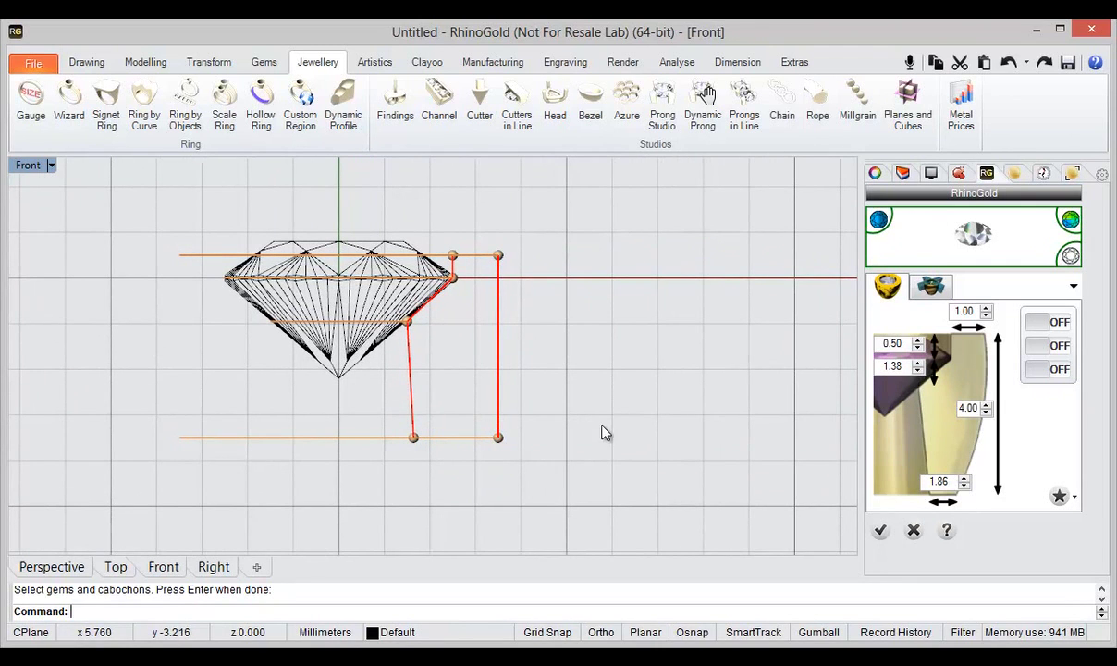
click(879, 529)
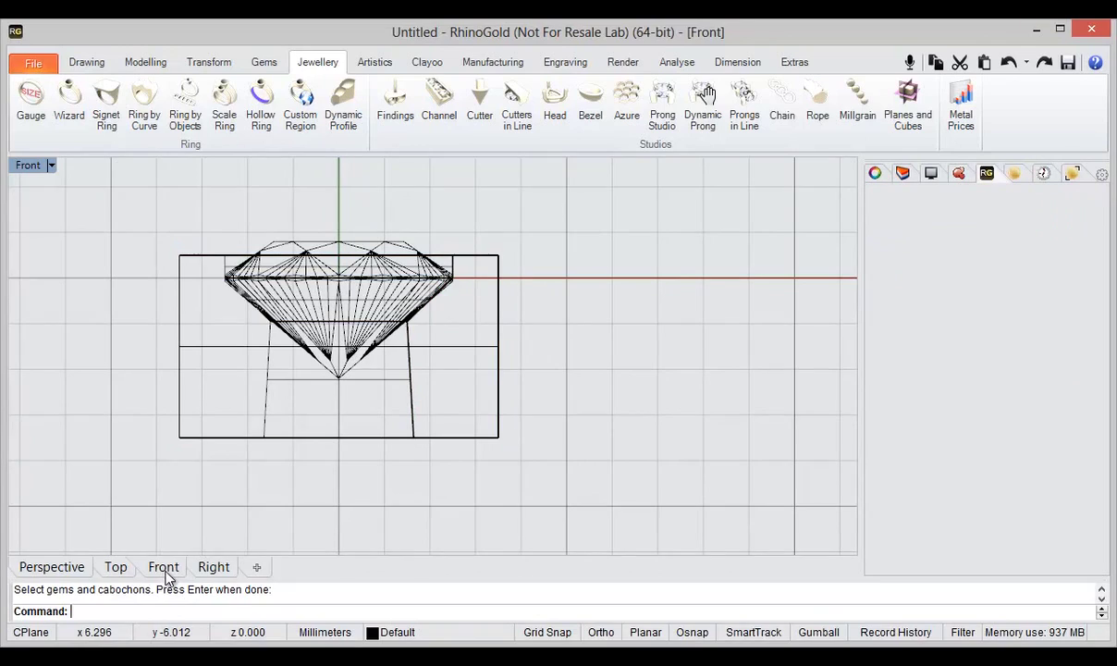
click(79, 571)
right_drag(557, 376, 523, 454)
scroll(535, 376, down, 4)
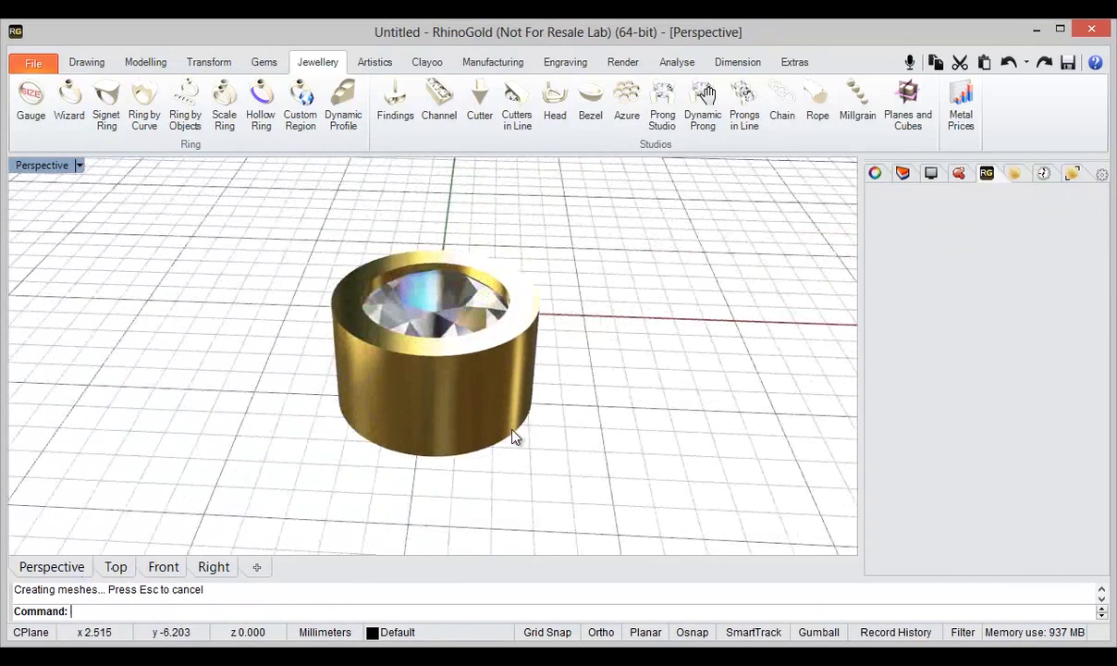
Step: Reopen the finished bezel for editing and turn on the profile midpoints of its top rim and outer wall
click(516, 442)
middle_click(507, 411)
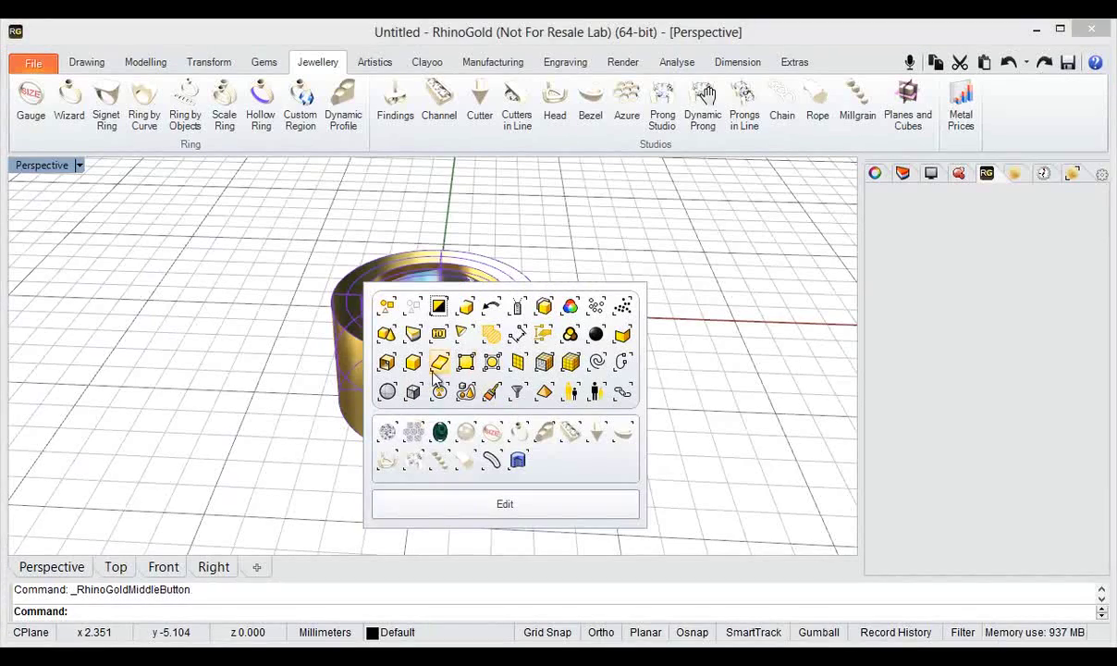
click(469, 513)
mouse_move(496, 466)
right_down()
mouse_move(534, 461)
mouse_move(503, 459)
right_up()
scroll(525, 337, up, 6)
right_drag(525, 339, 528, 363)
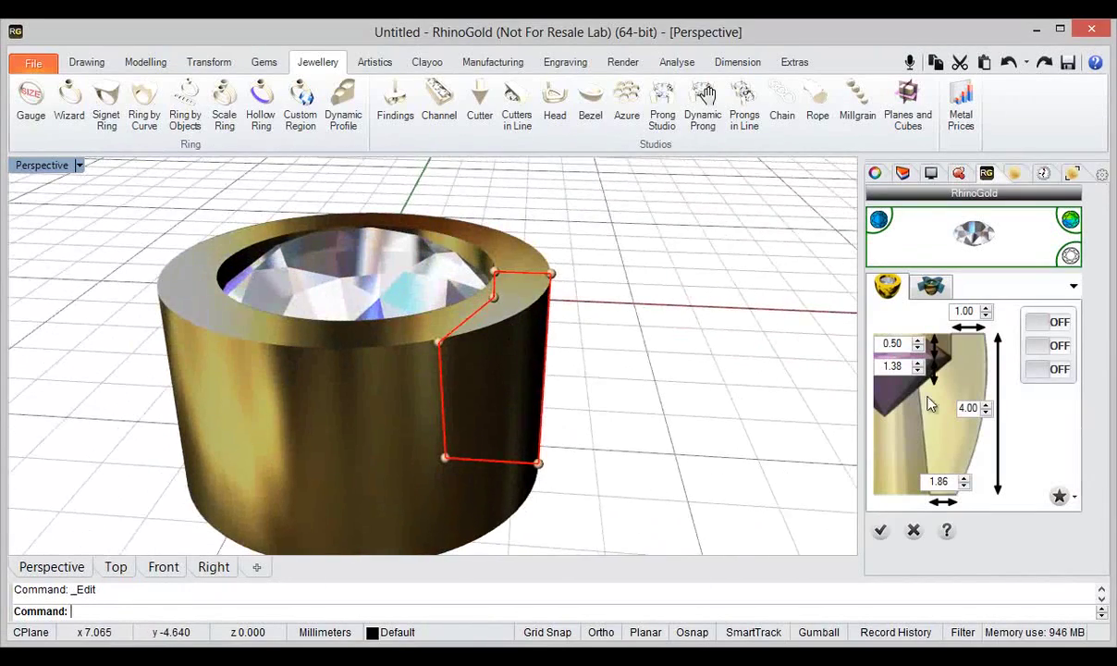
click(1058, 324)
click(1054, 345)
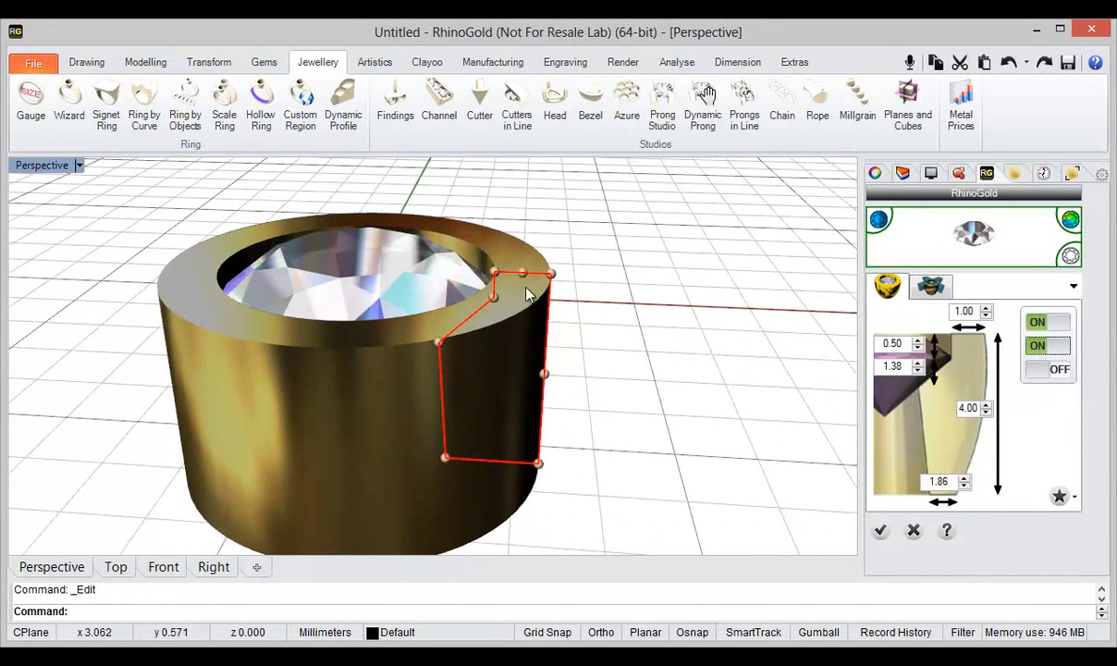
Step: Curve the bezel's top rim upward and bulge its outer wall outward, then apply the edited profile
drag(525, 277, 523, 267)
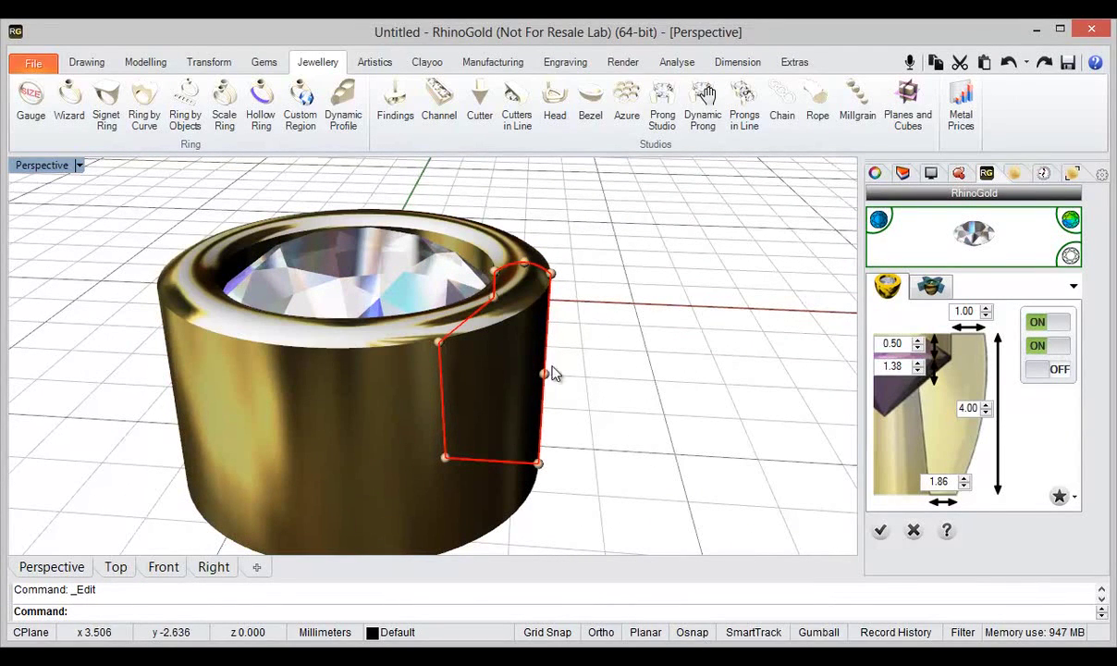
drag(557, 379, 559, 374)
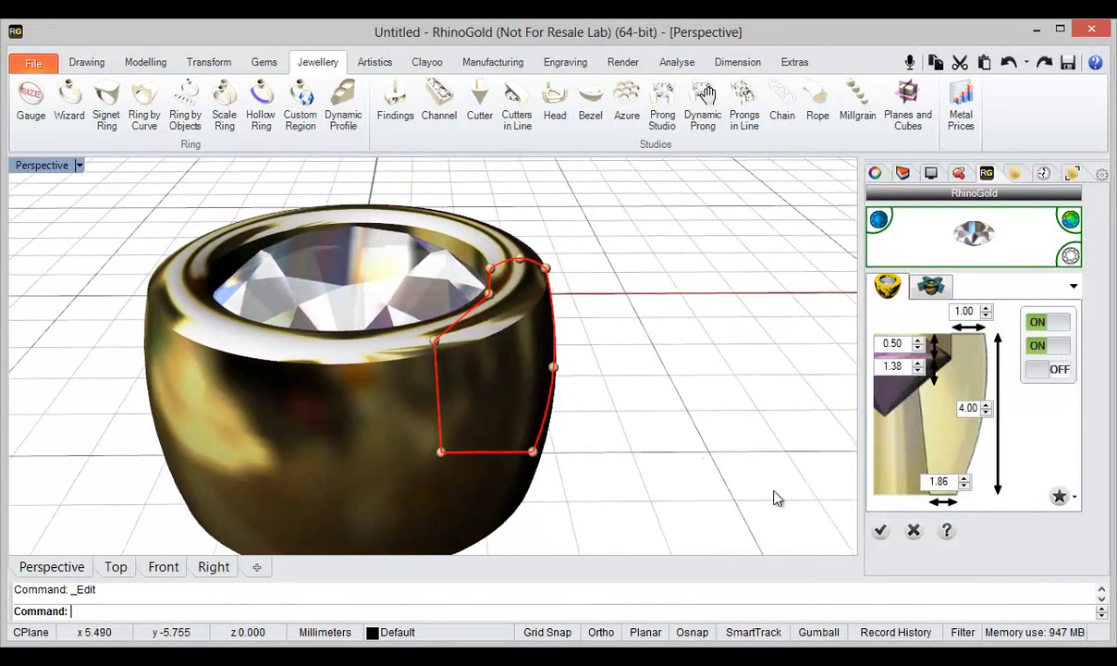
click(879, 536)
right_drag(700, 456, 531, 422)
scroll(395, 322, down, 4)
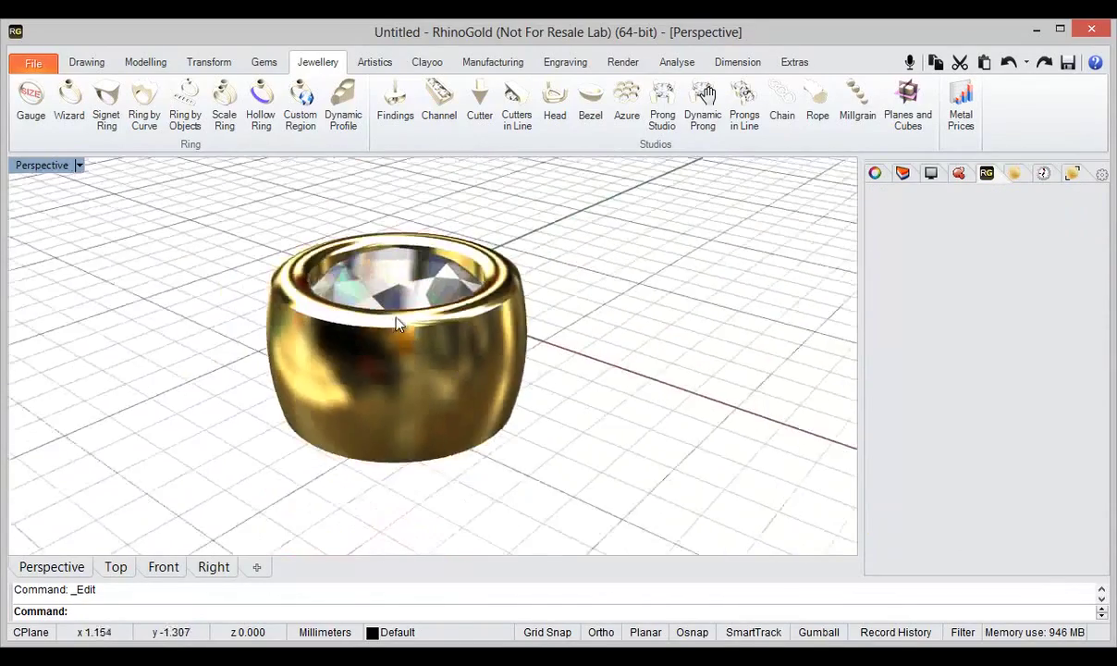
right_drag(453, 444, 521, 490)
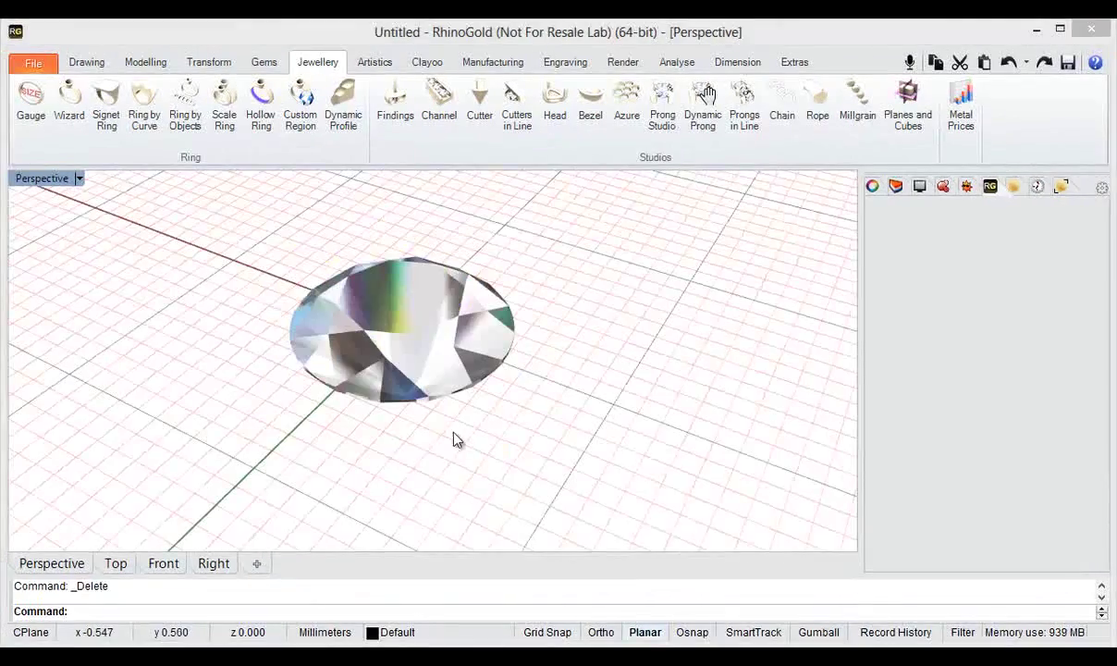
Step: Start Prong Studio and assign the diamond as the gem for four prongs
right_drag(455, 433, 428, 444)
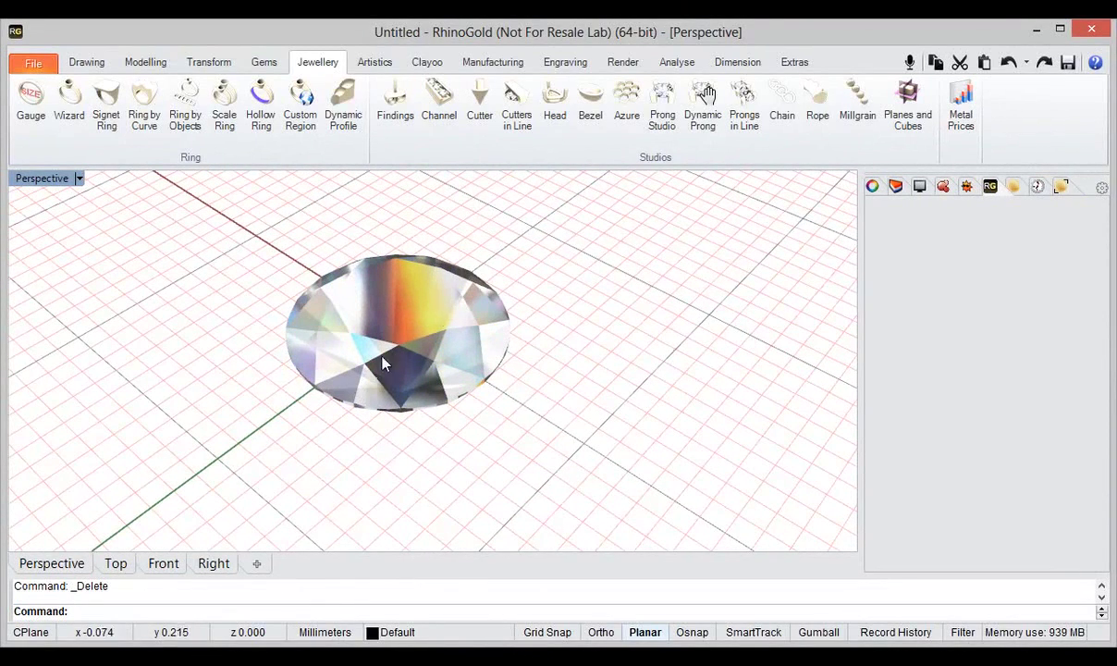
click(662, 104)
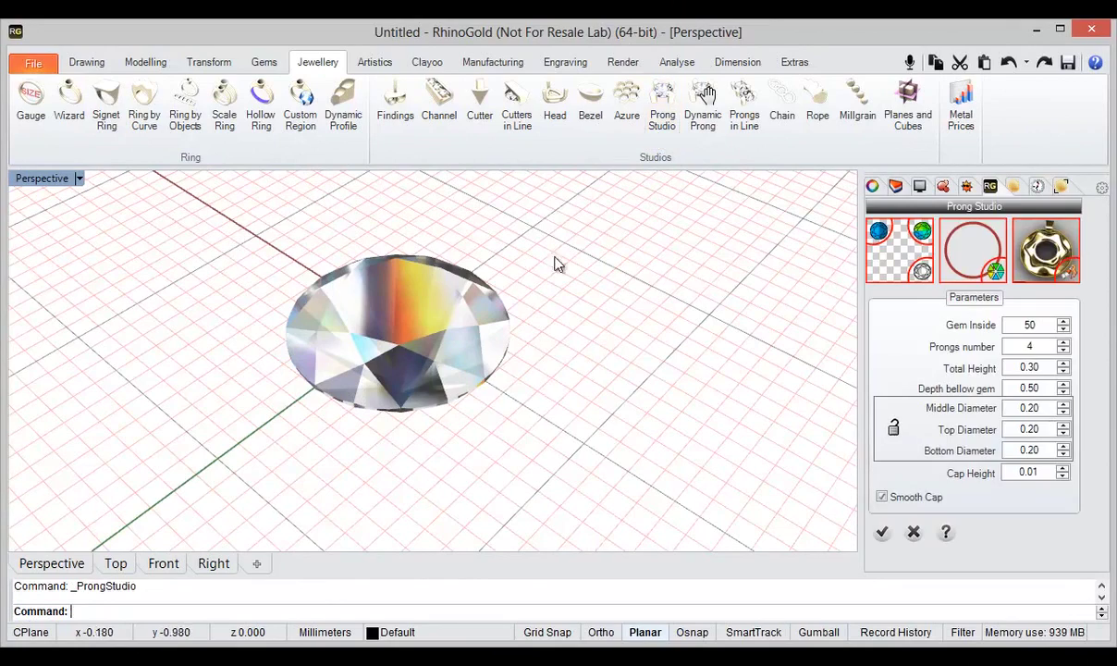
click(882, 260)
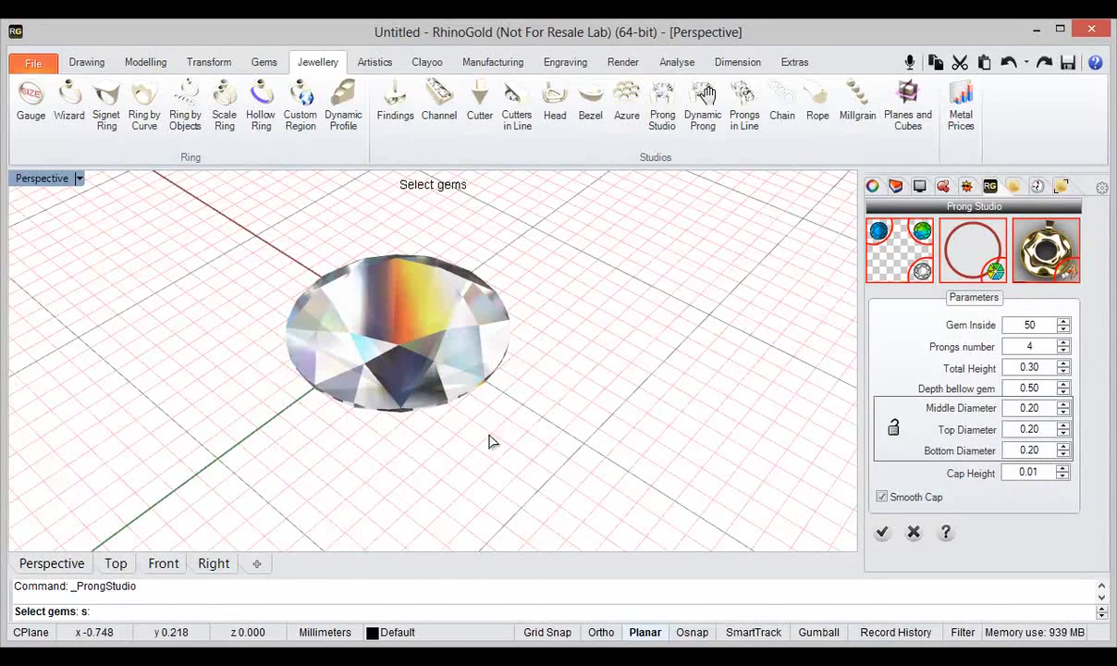
click(434, 402)
key(Return)
right_drag(461, 454, 490, 469)
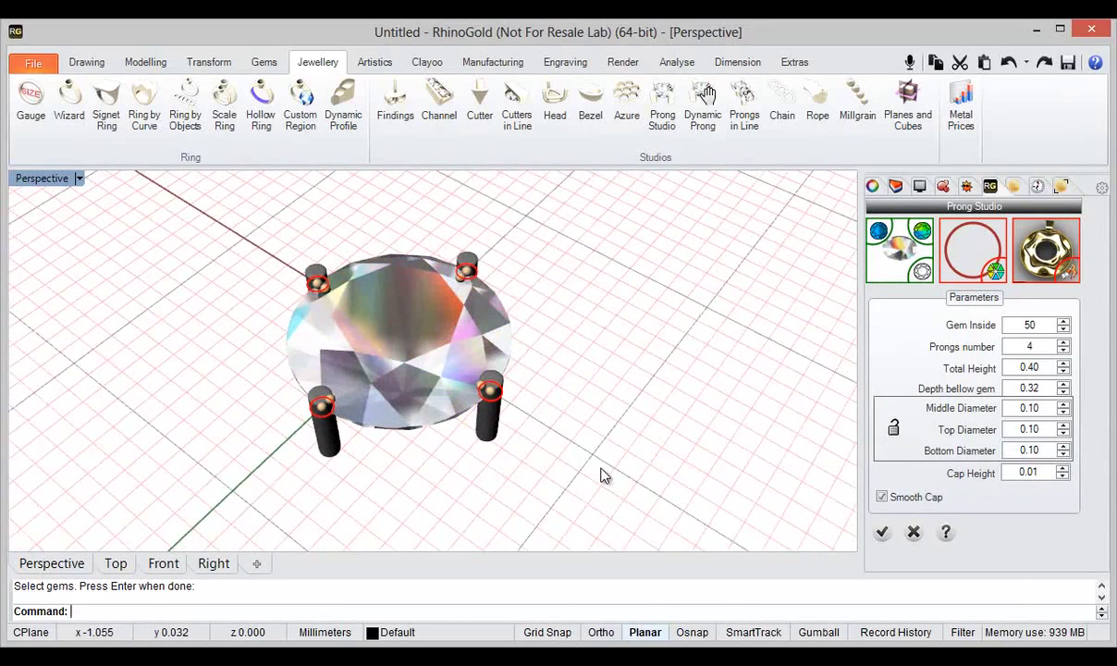
Step: Link the prongs' middle, top and bottom diameters and set all three to 0.20
click(894, 431)
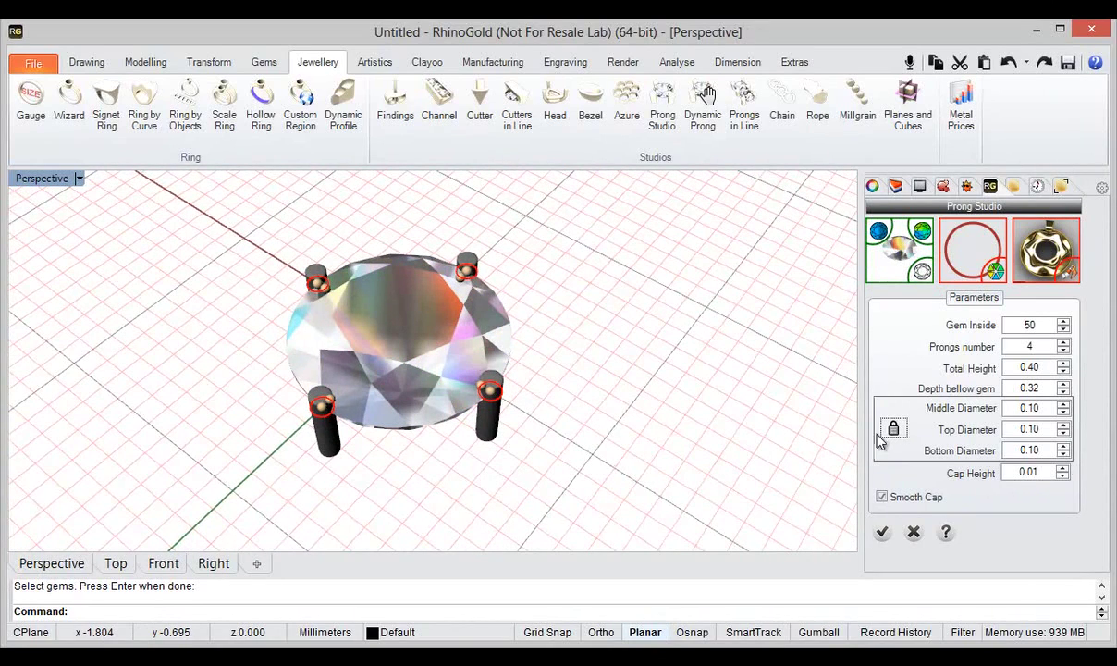
click(1063, 406)
click(1064, 405)
click(1064, 406)
click(1064, 406)
click(1064, 405)
click(1064, 406)
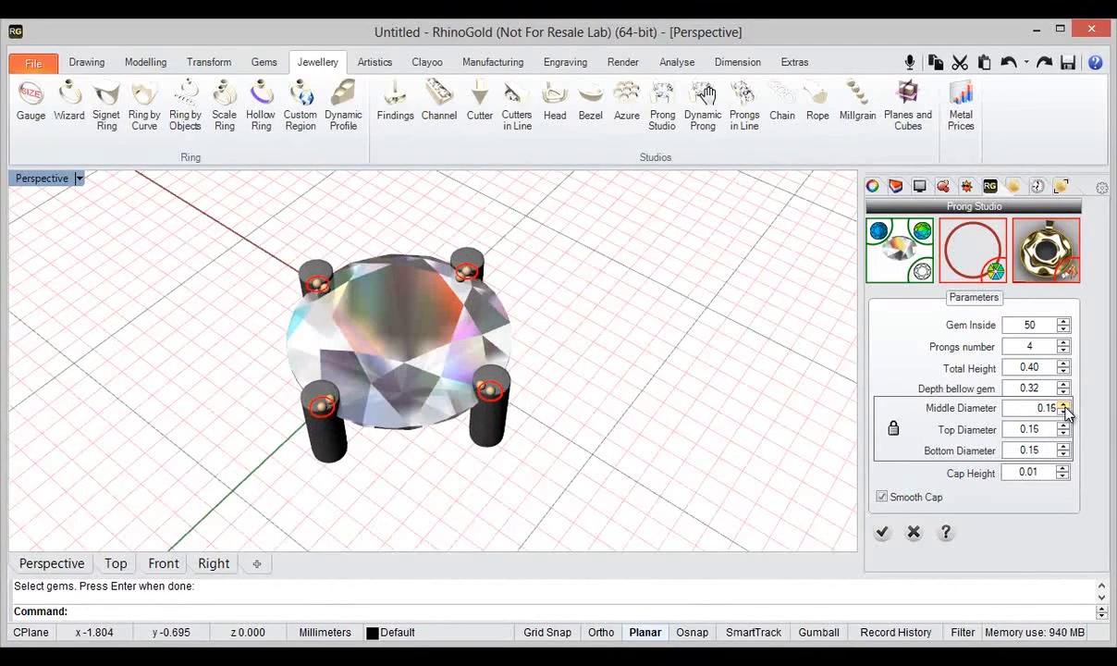
click(1064, 406)
click(1064, 406)
click(1064, 406)
click(1064, 406)
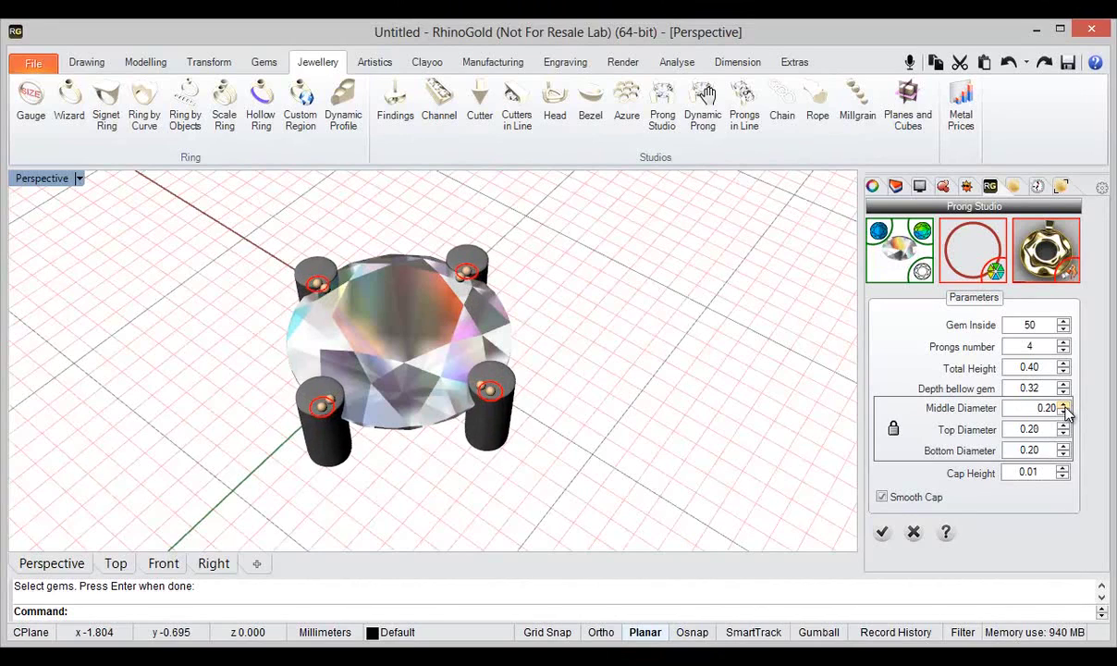
Step: Set the prongs' cap height to 0.07 for rounder tips
click(1061, 468)
click(1061, 467)
click(1061, 468)
click(1061, 468)
click(1061, 468)
click(1061, 467)
right_drag(765, 437, 480, 407)
scroll(476, 455, up, 5)
scroll(478, 455, down, 4)
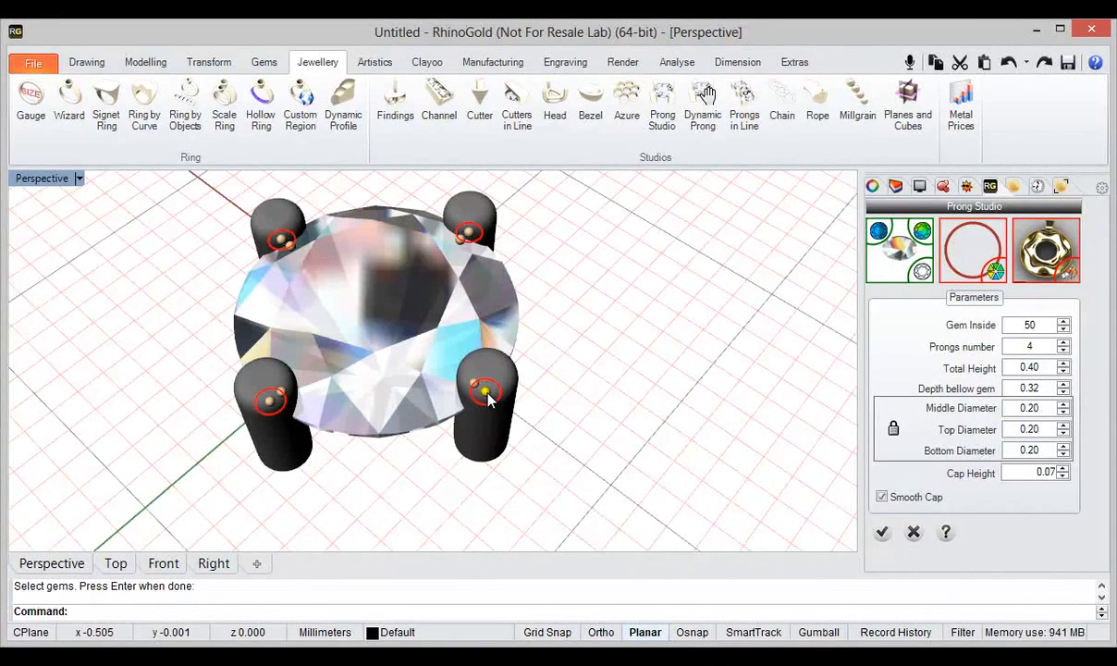
Step: Rotate the four prongs slightly around the diamond's edge and create them in metal
right_drag(488, 396, 303, 411)
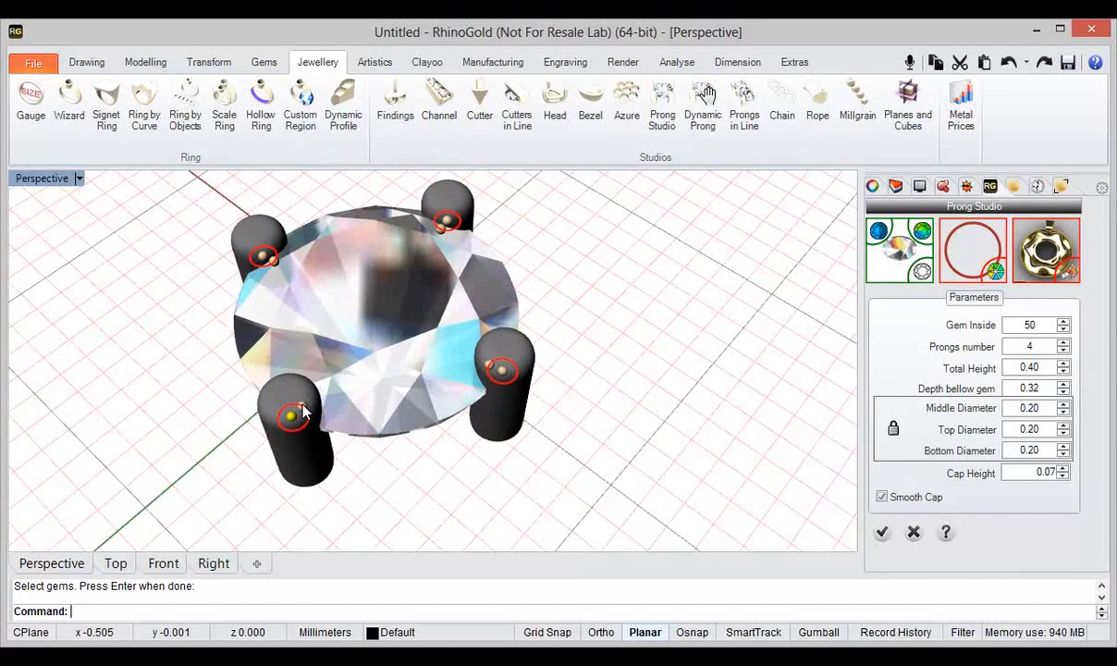
drag(304, 411, 456, 446)
right_drag(456, 446, 636, 446)
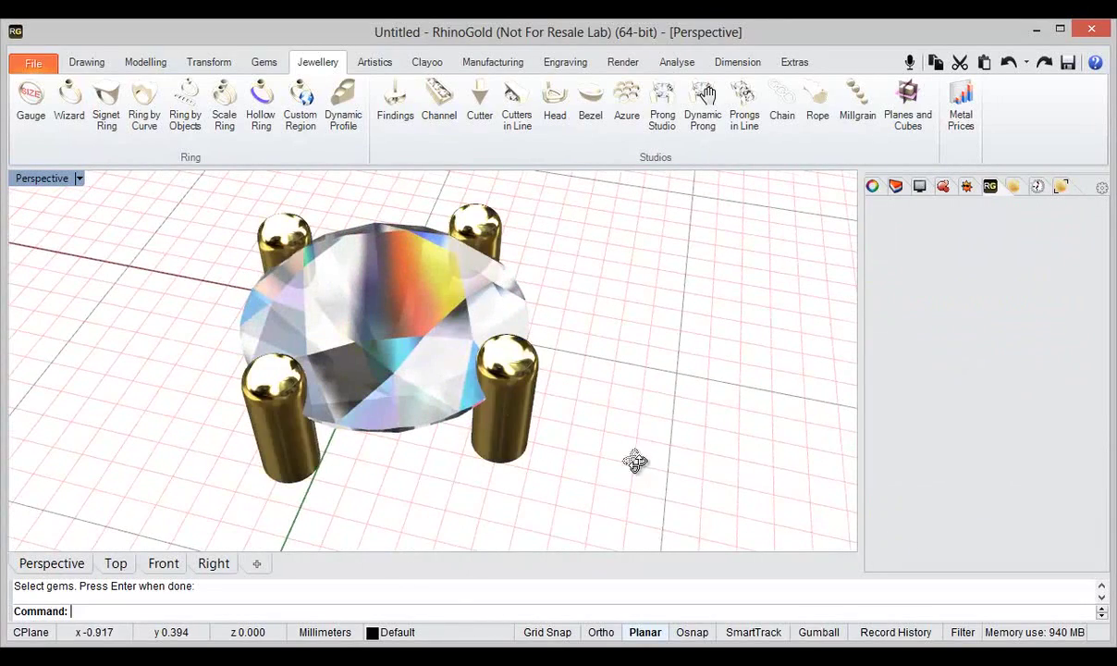
mouse_move(633, 461)
right_down()
mouse_move(673, 454)
mouse_move(633, 469)
right_up()
Step: Select the four prongs and examine each HeadProng entry of their group in the history tree
key(Return)
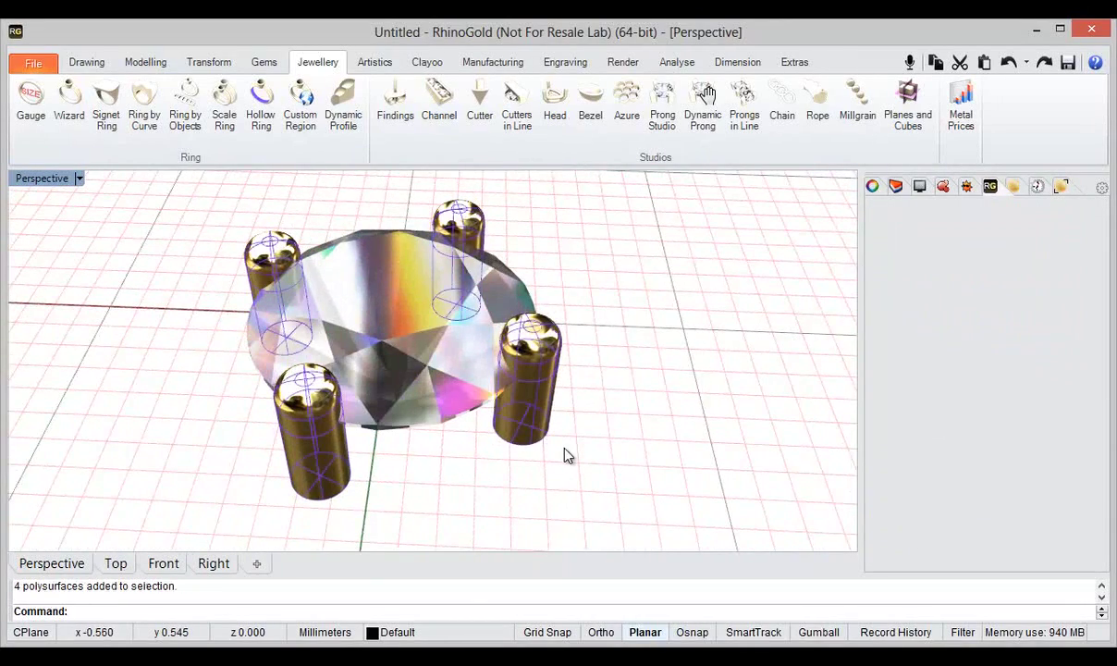
middle_click(567, 455)
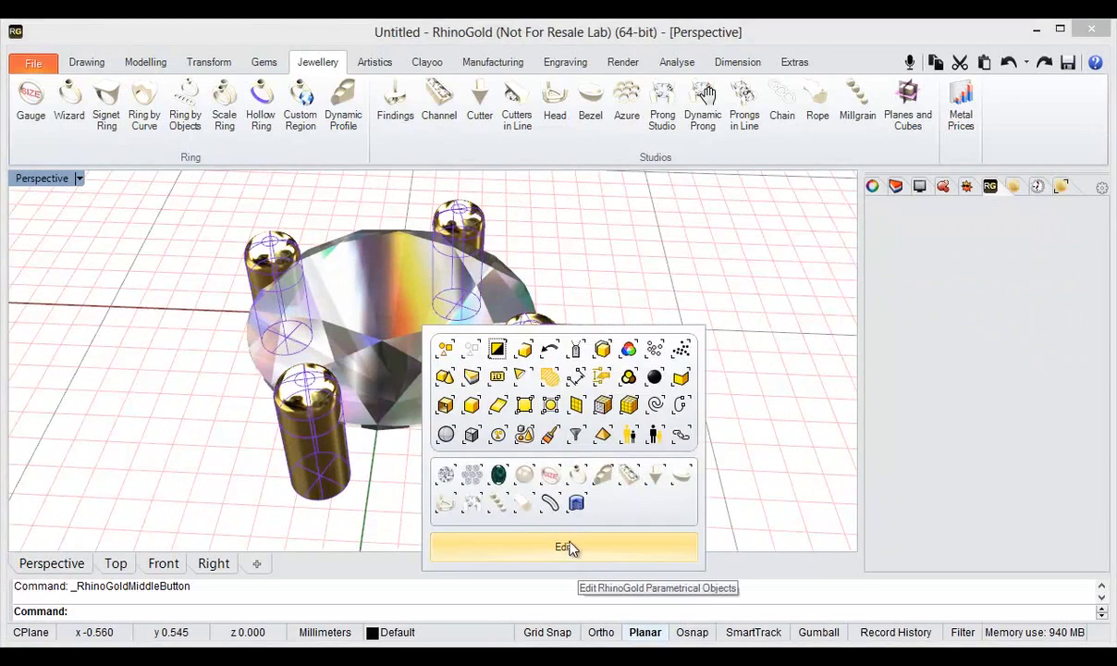
right_drag(641, 262, 653, 225)
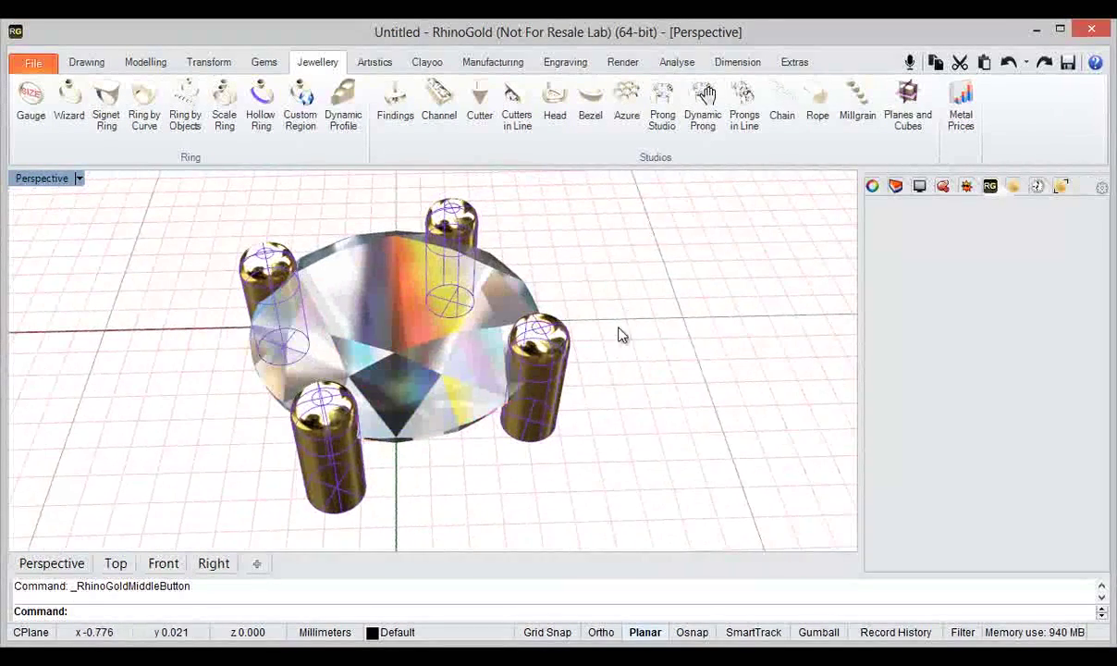
right_drag(618, 332, 599, 381)
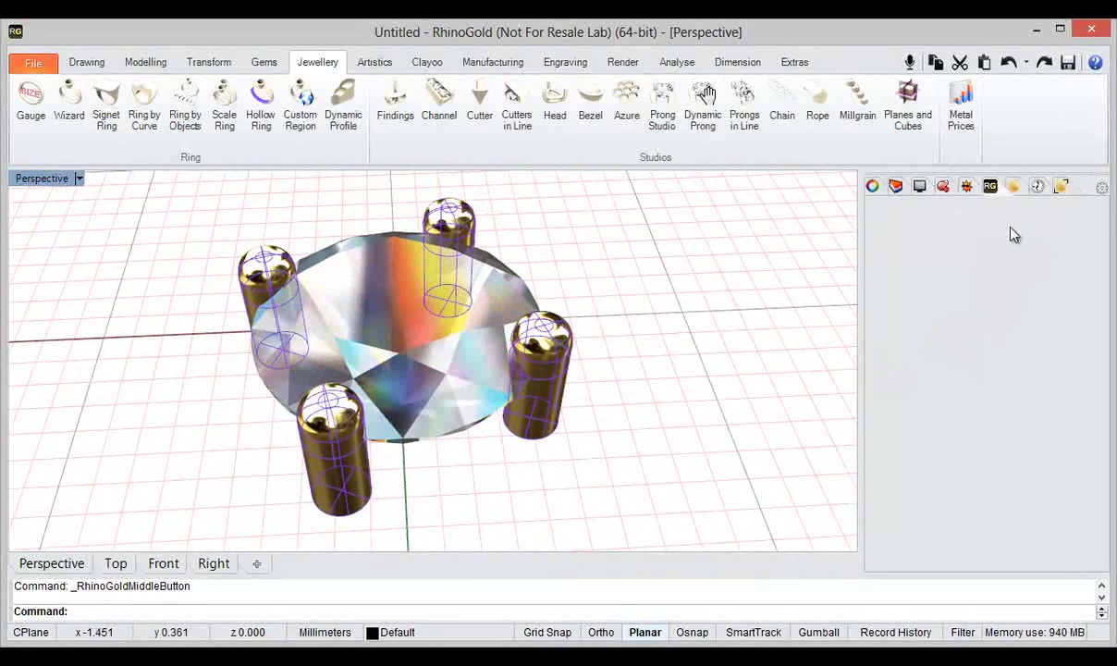
click(1037, 187)
click(895, 259)
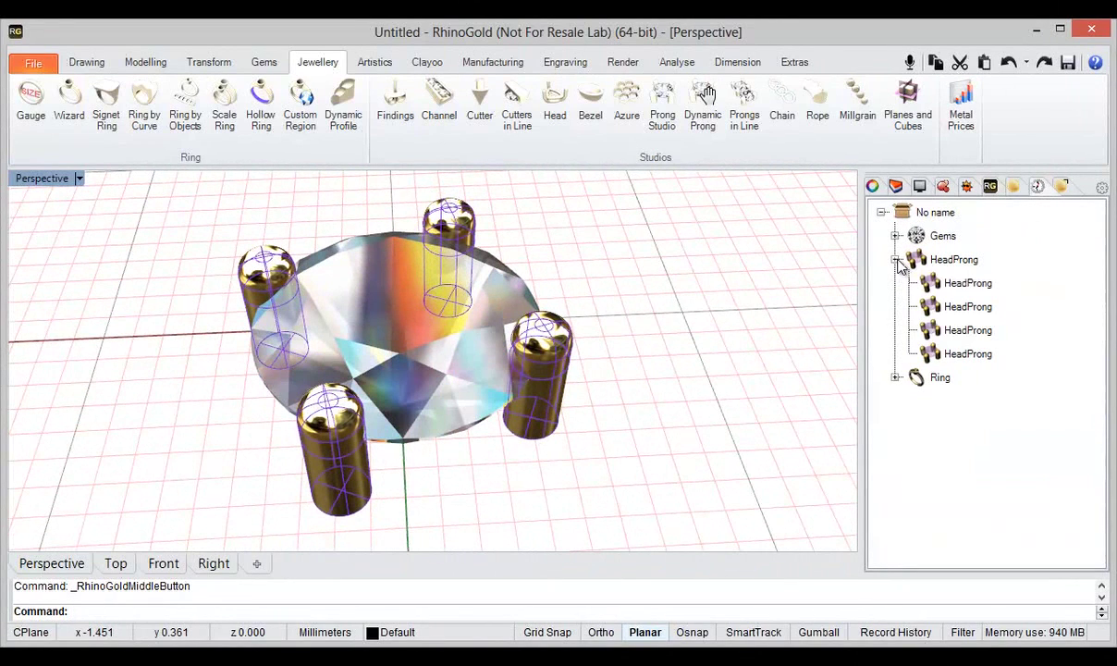
click(966, 283)
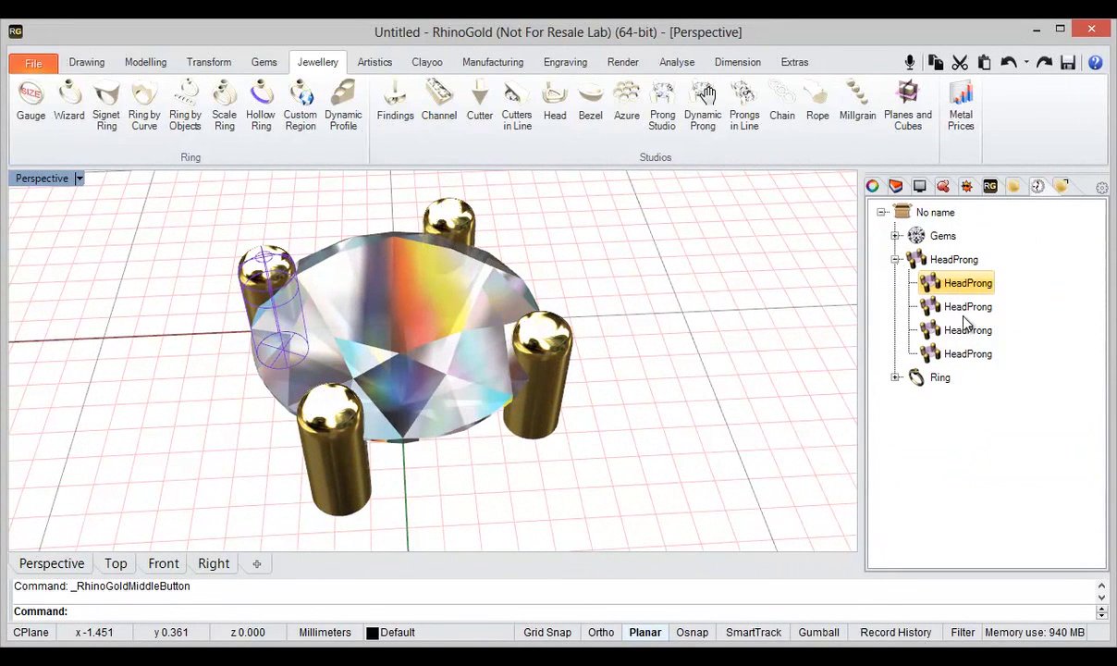
click(965, 308)
click(966, 330)
click(964, 356)
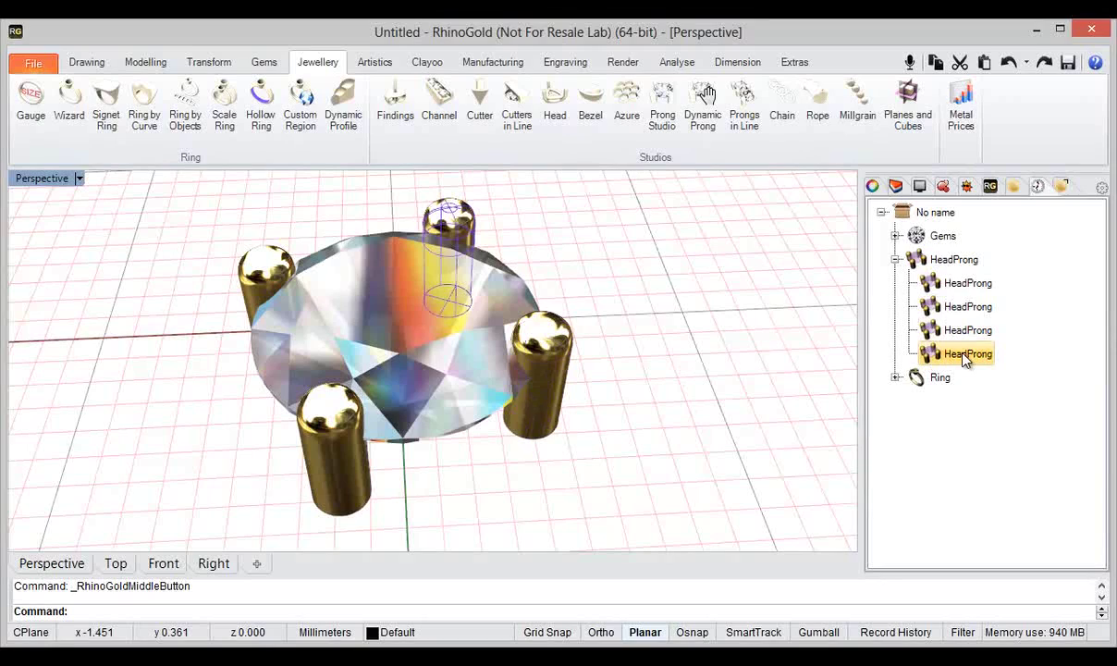
Step: Open the HeadProng group in the Prong Editor and select all four prongs around the diamond
double_click(952, 259)
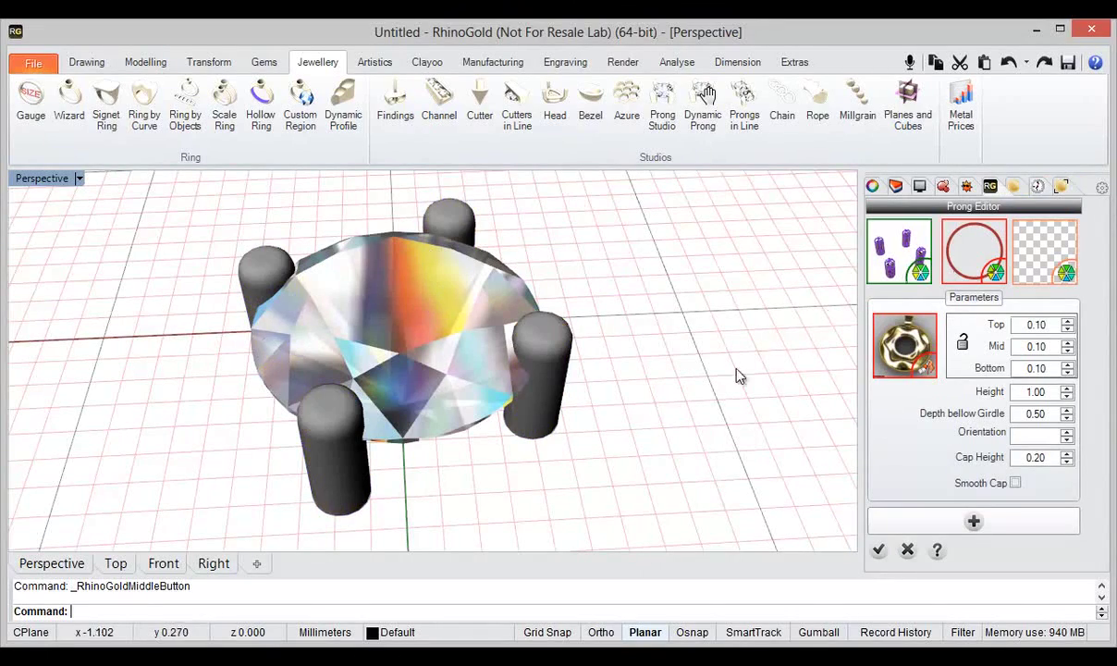
right_drag(737, 375, 447, 347)
drag(222, 208, 599, 452)
mouse_move(591, 449)
right_down()
mouse_move(628, 438)
mouse_move(607, 436)
right_up()
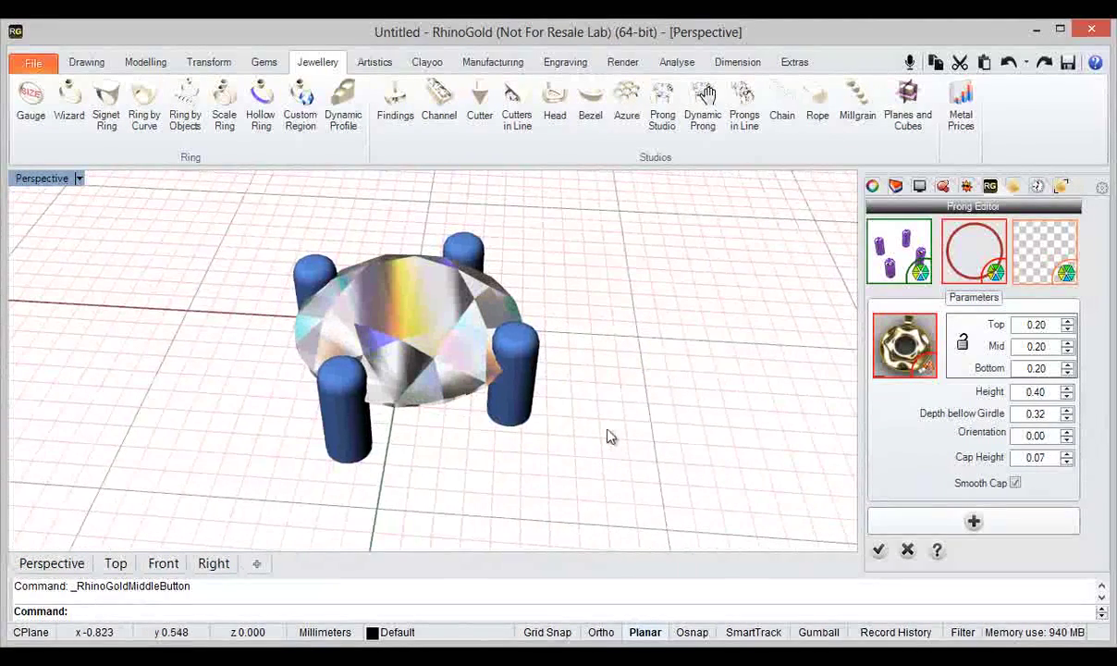
Step: Link the selected prongs' top, mid and bottom diameters and set them to 0.30
click(1068, 321)
click(1068, 330)
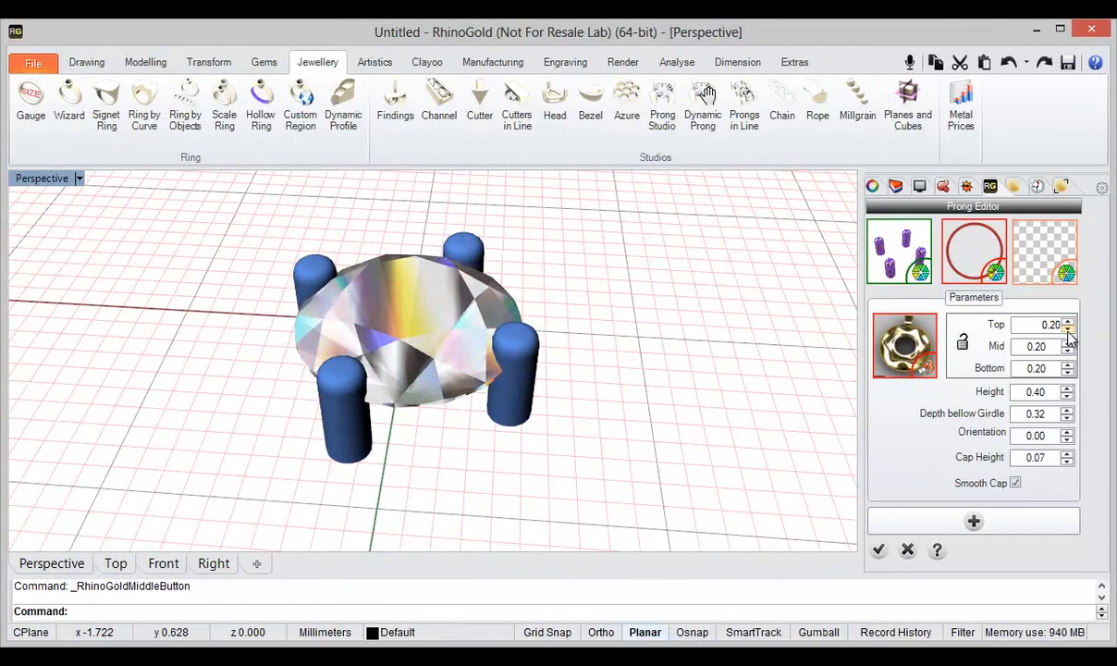
click(963, 344)
click(1068, 321)
click(1069, 320)
right_drag(566, 451, 647, 470)
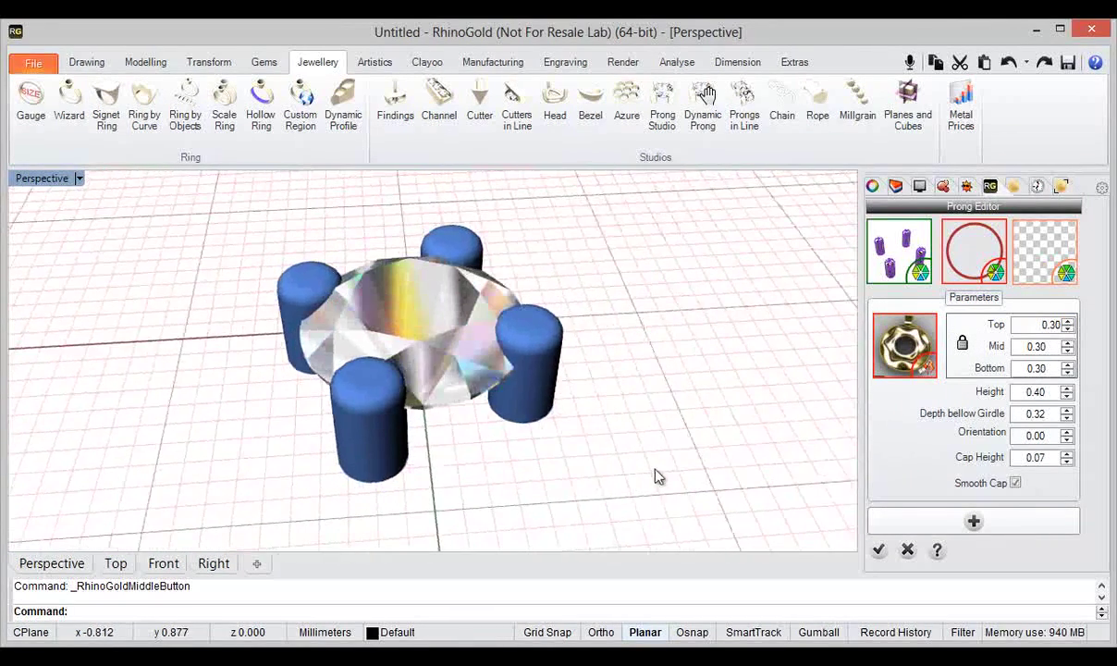
Step: Lower the cap height of the selected prongs to flatten their tips, and apply the prong edits
click(1065, 463)
click(877, 548)
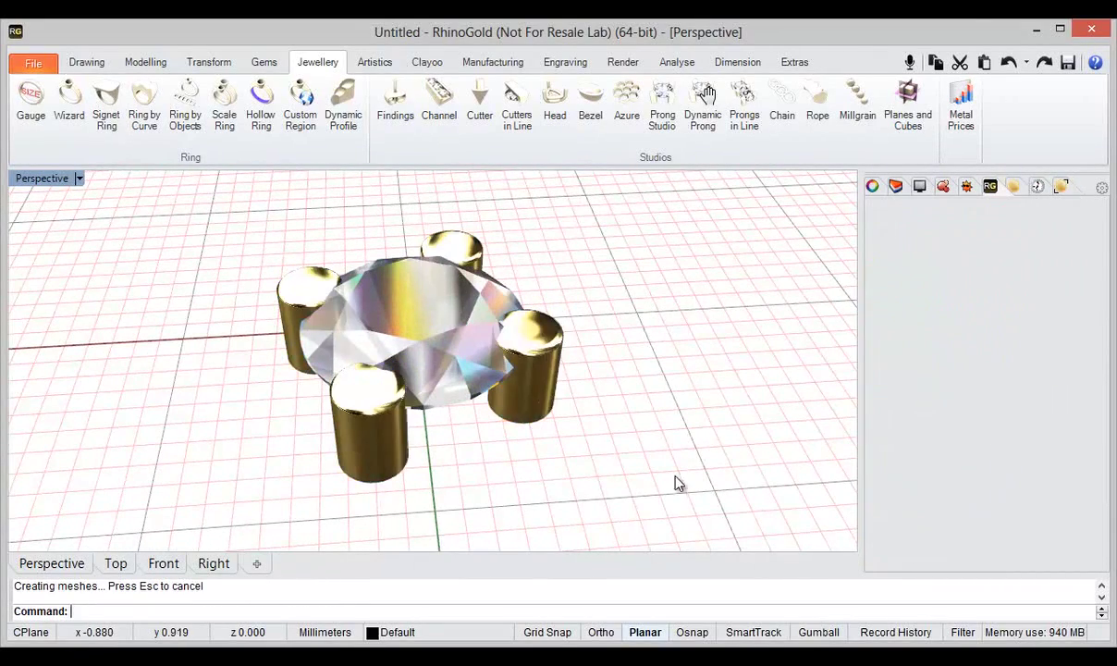
right_drag(673, 480, 625, 490)
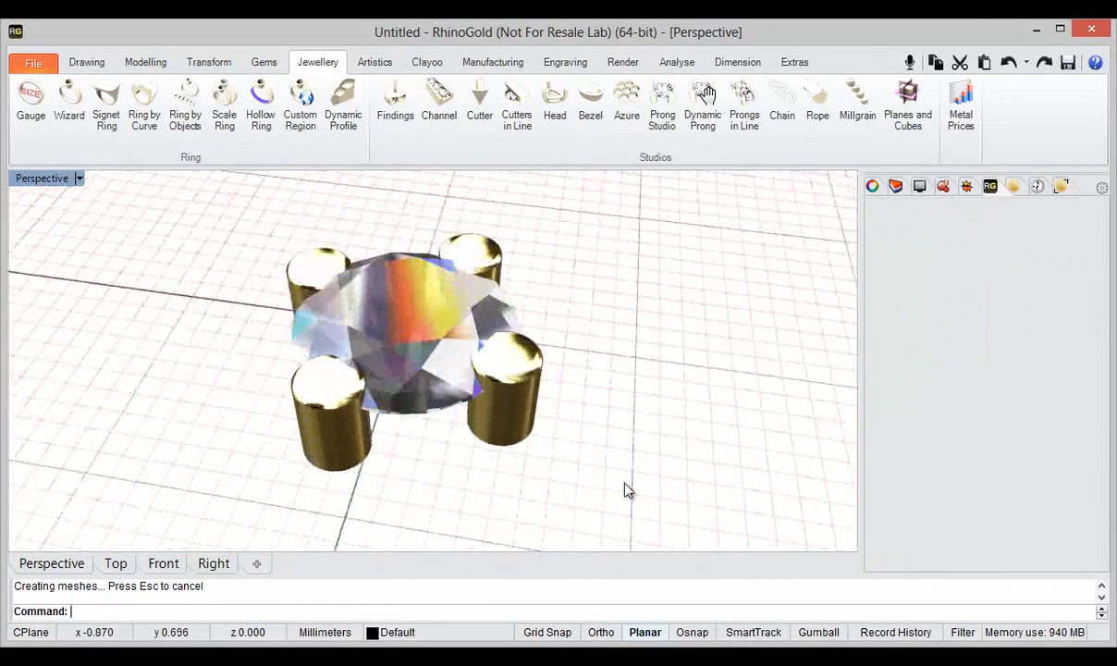
Step: Select the edited prongs and expand the HeadProng group in the history tree
click(526, 435)
click(1037, 187)
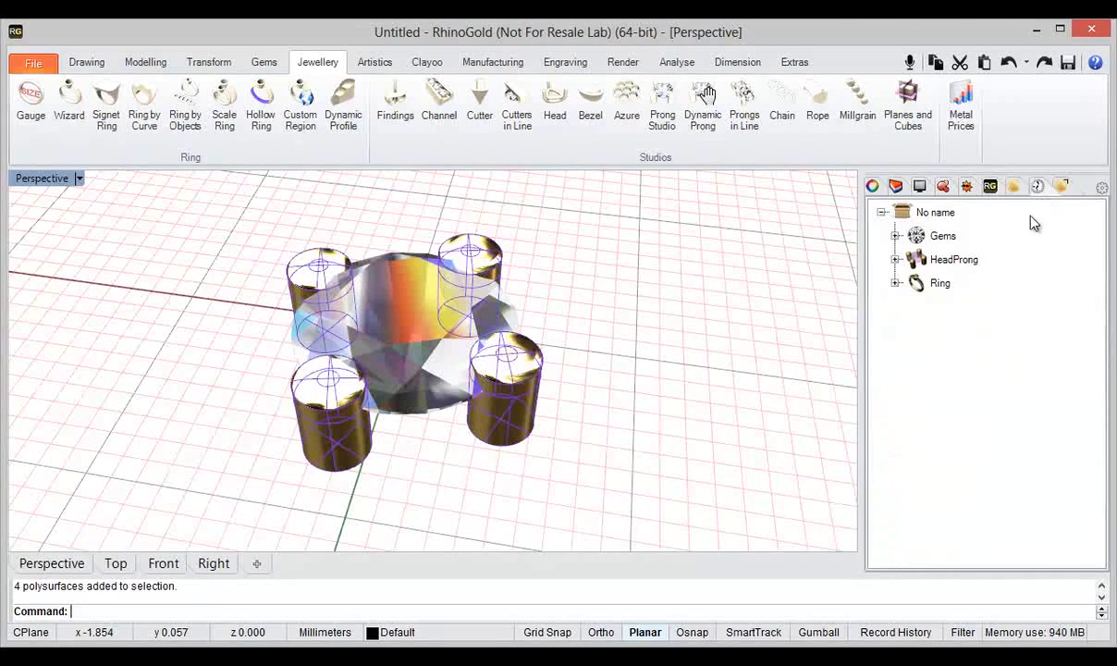
click(896, 260)
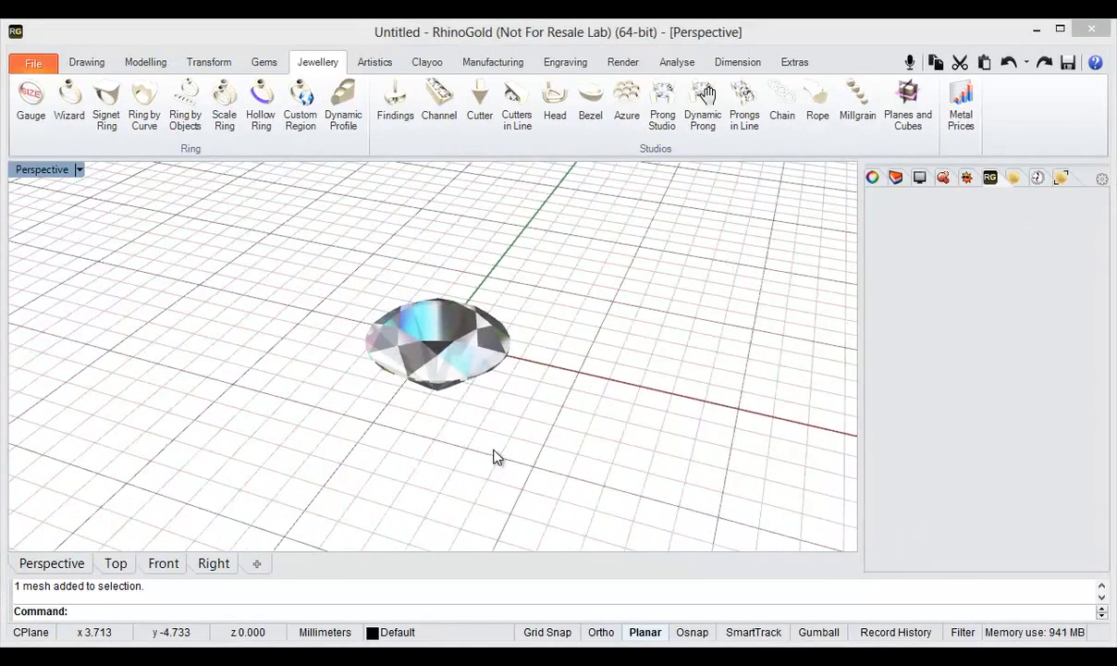
Step: Start a Head Studio head using the diamond as its gem
right_drag(494, 456, 531, 451)
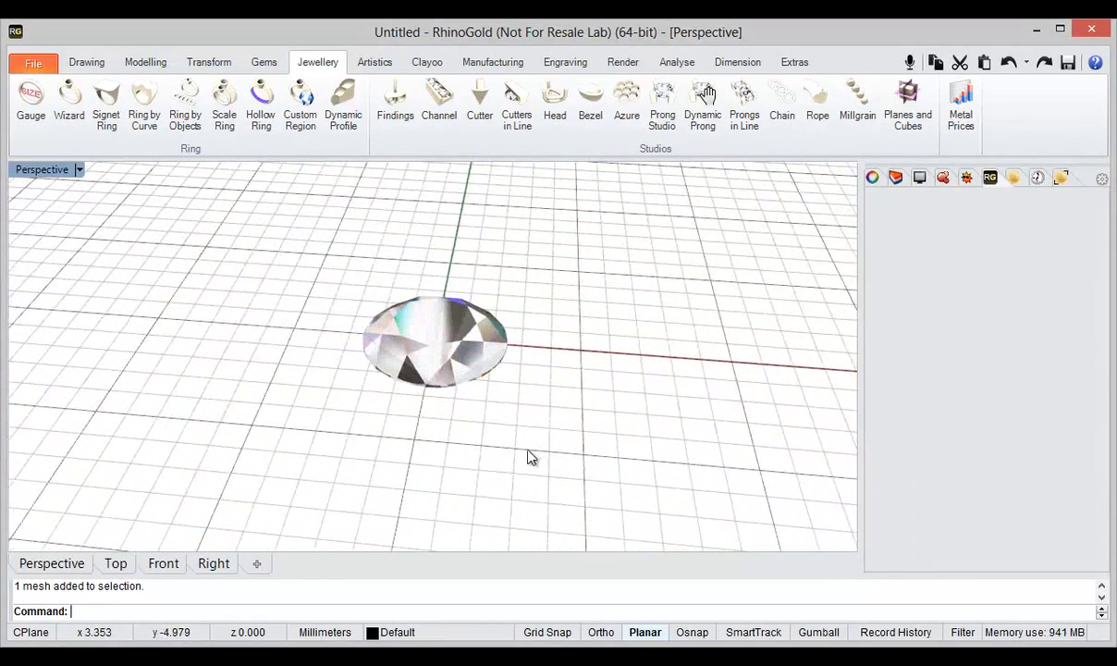
click(555, 103)
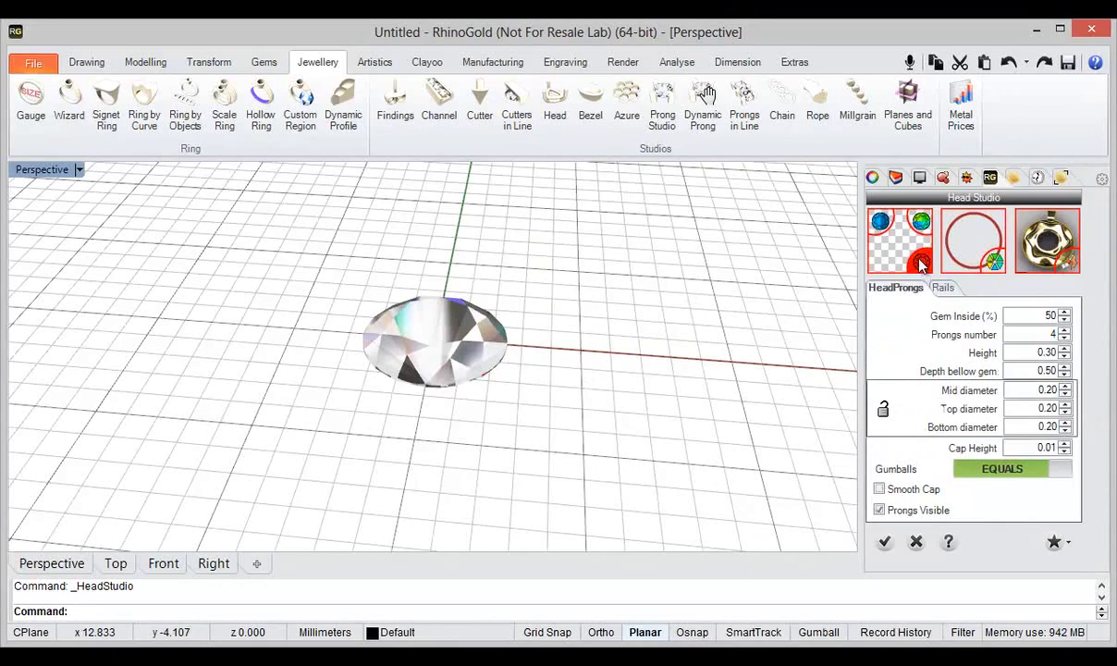
click(920, 263)
click(430, 379)
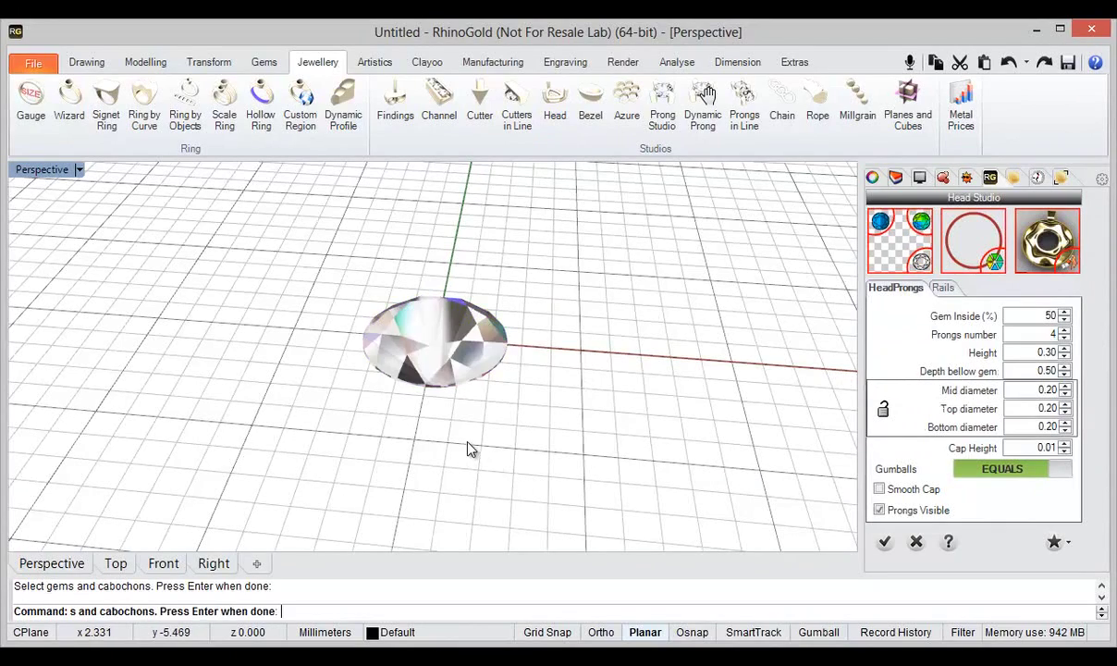
right_drag(459, 446, 320, 436)
scroll(445, 391, up, 6)
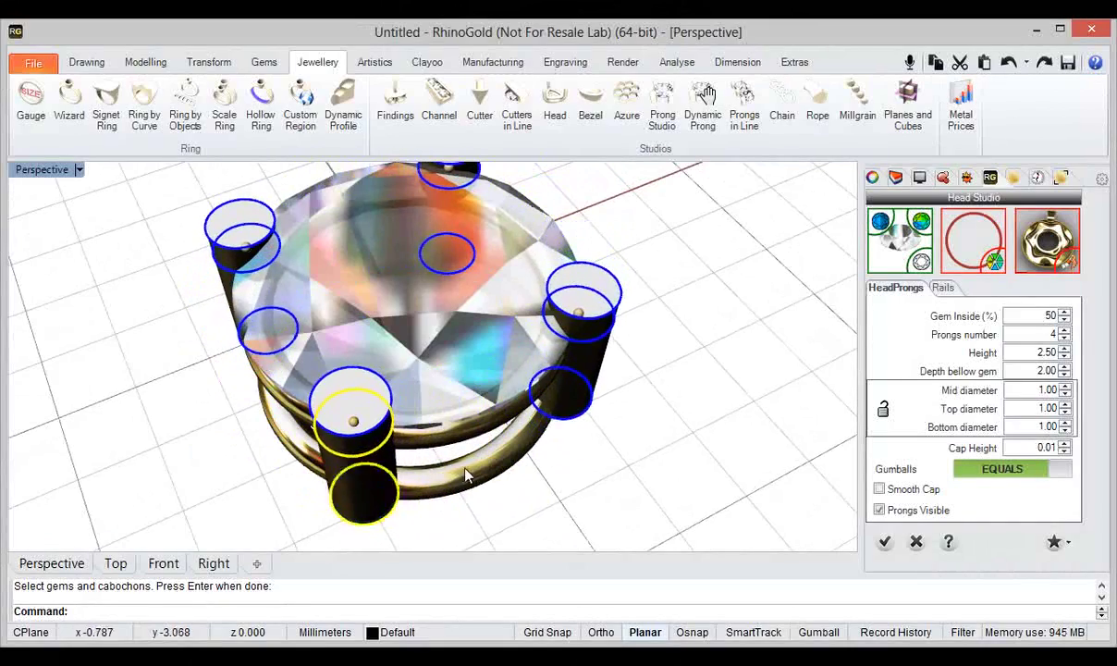
right_drag(465, 474, 511, 416)
scroll(512, 416, down, 4)
mouse_move(621, 436)
right_down()
mouse_move(625, 427)
mouse_move(632, 437)
right_up()
Step: Select the top, mid and bottom sections of the prongs, link their diameters, and set them to 1.20
click(579, 322)
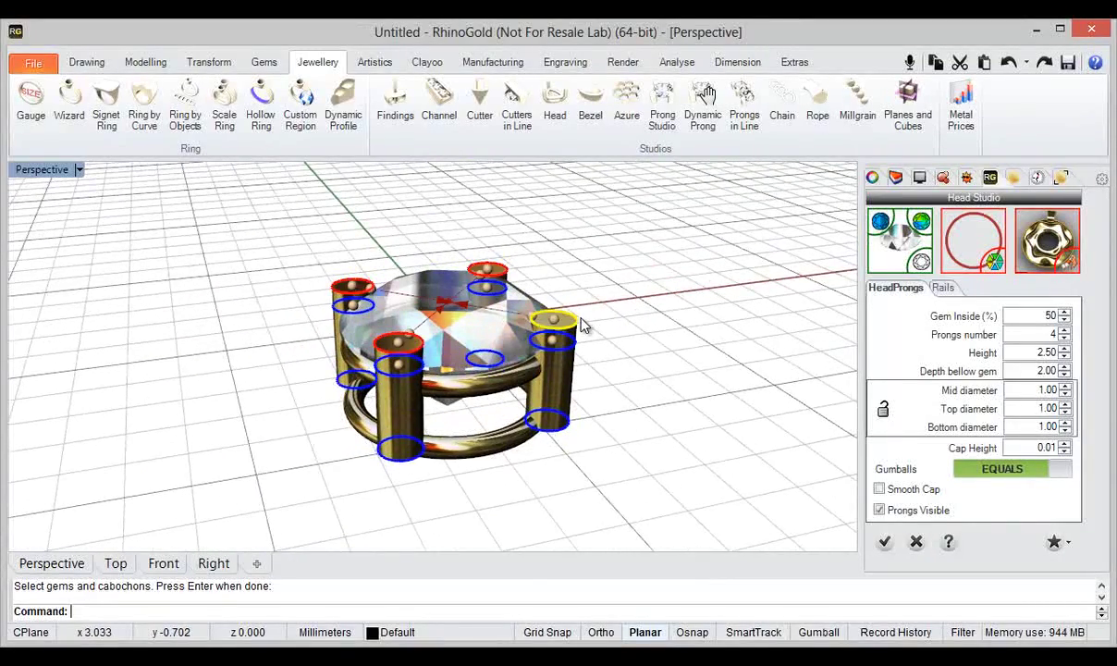
click(572, 346)
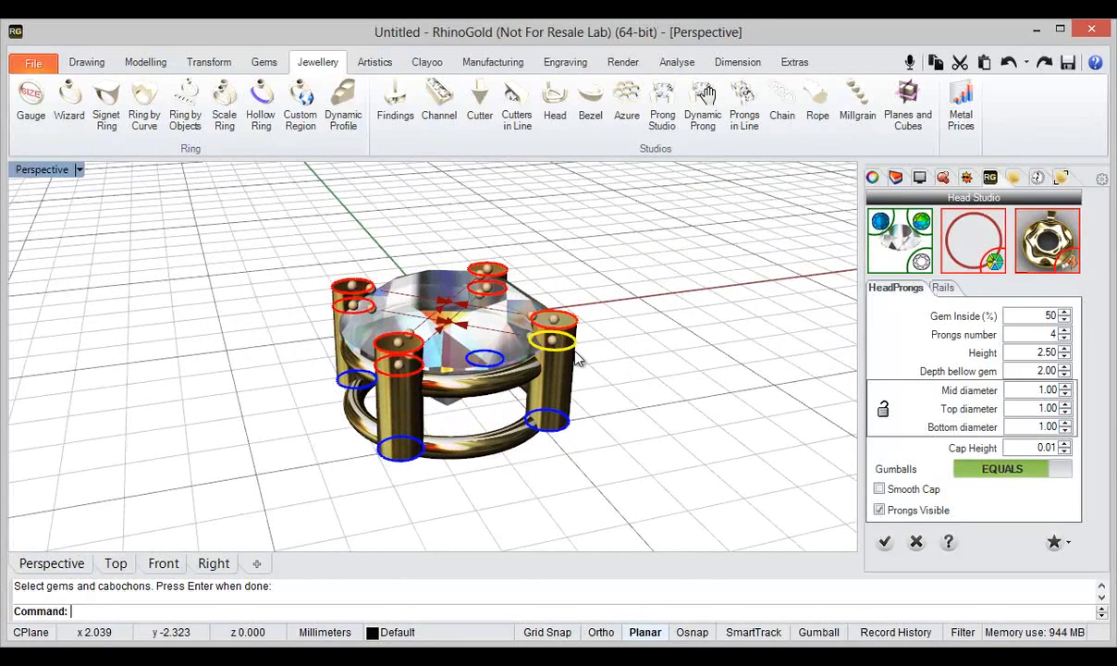
click(574, 425)
mouse_move(591, 423)
right_down()
mouse_move(628, 415)
mouse_move(594, 402)
right_up()
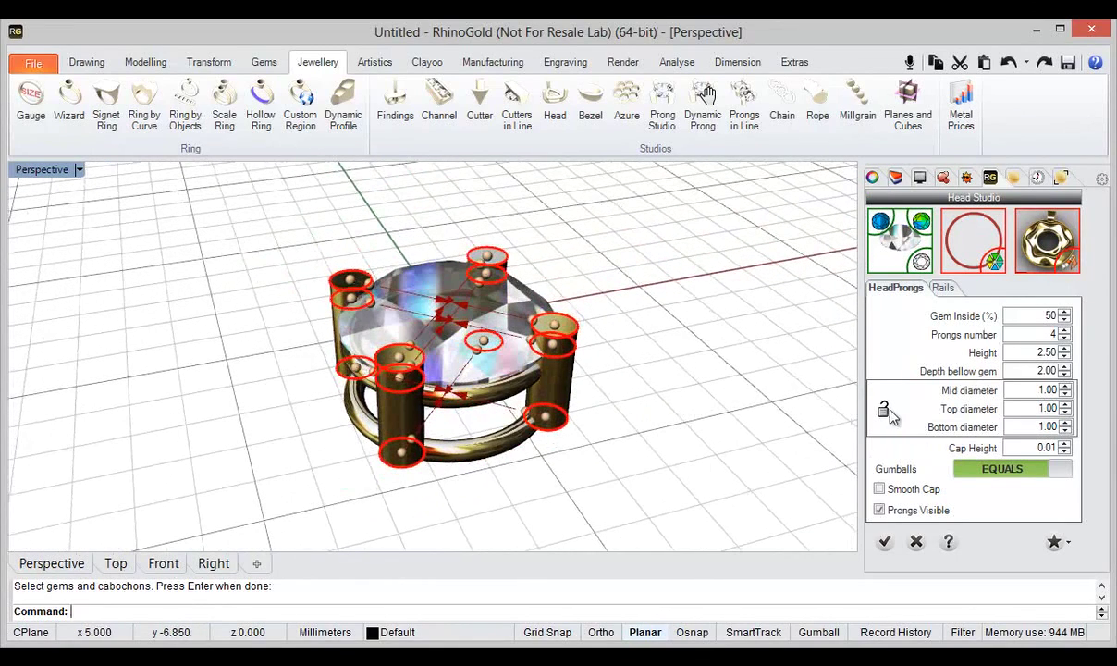
click(1049, 408)
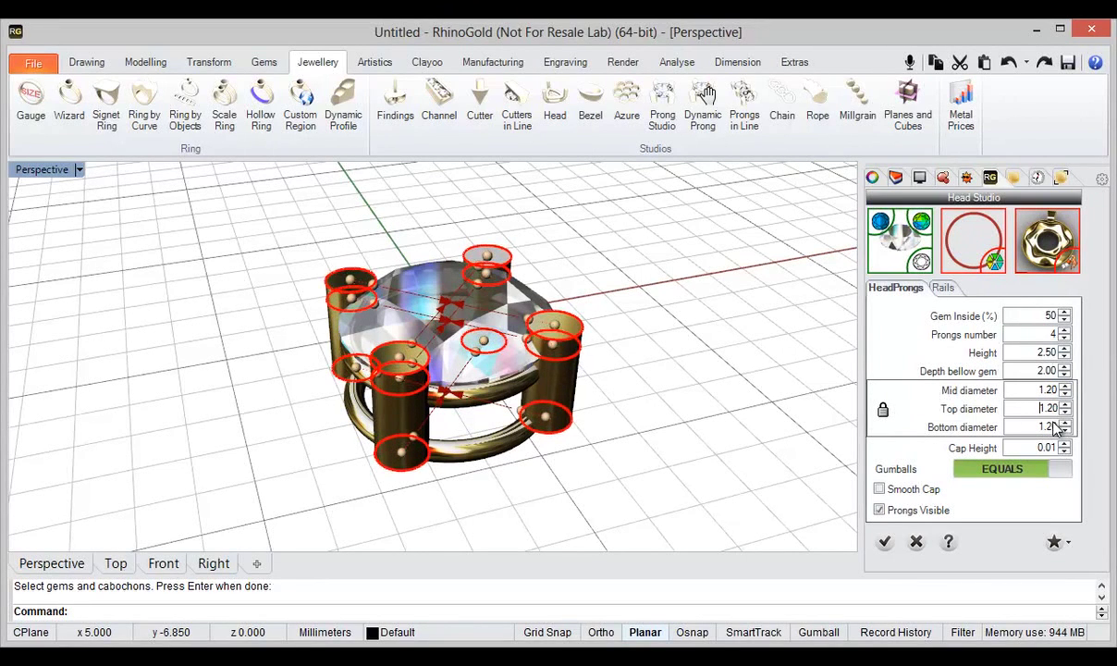
right_drag(620, 411, 630, 444)
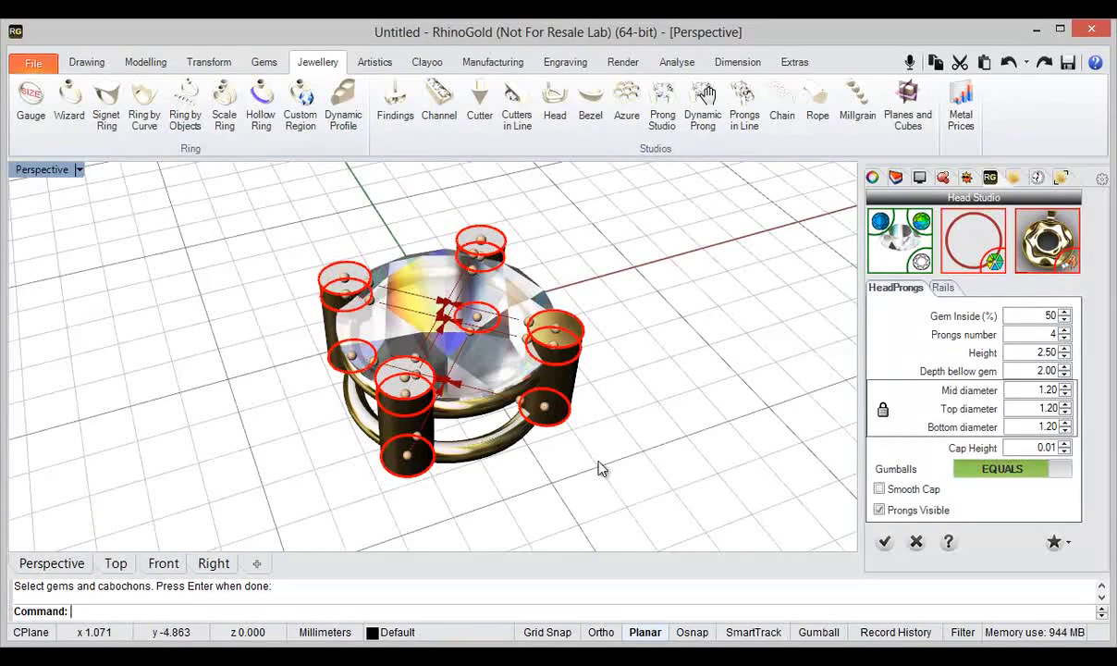
right_drag(598, 466, 650, 418)
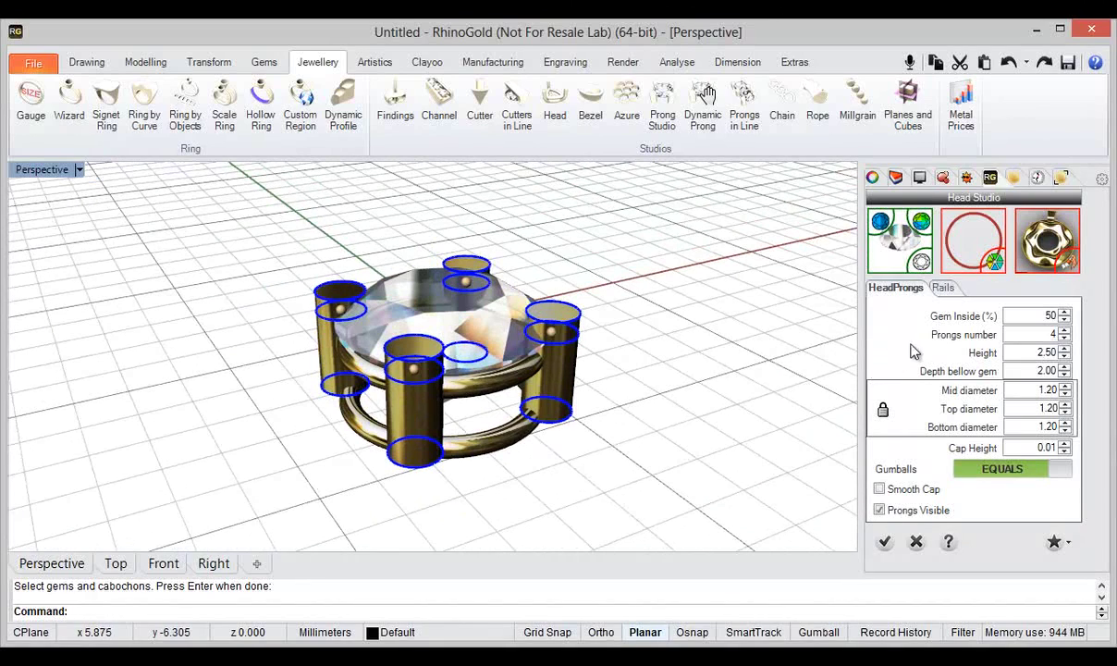
Step: Open the head's rail settings and try three rings before returning the number to 2
click(942, 288)
mouse_move(740, 444)
right_down()
mouse_move(652, 449)
mouse_move(743, 435)
right_up()
click(1060, 313)
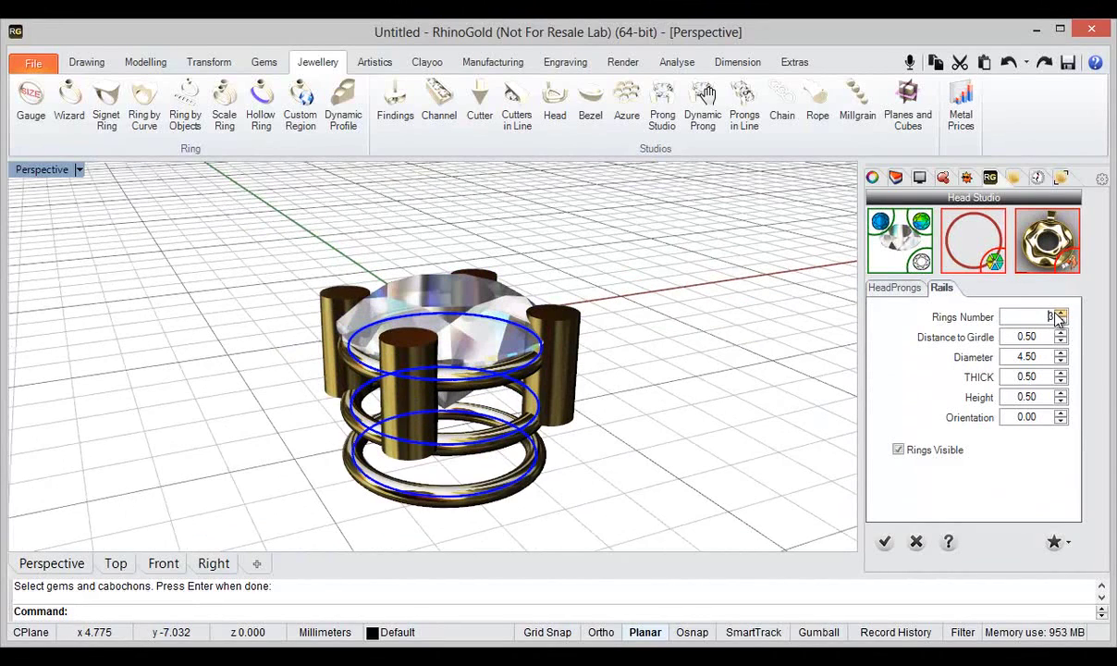
click(1060, 321)
Step: Reshape the upper rail to about 0.71 from the girdle, 4.67 in diameter and 0.82 thick
right_drag(622, 444, 499, 455)
click(508, 335)
drag(456, 346, 456, 354)
mouse_move(625, 359)
mouse_down()
mouse_move(641, 352)
mouse_move(626, 352)
mouse_up()
right_drag(605, 370, 530, 420)
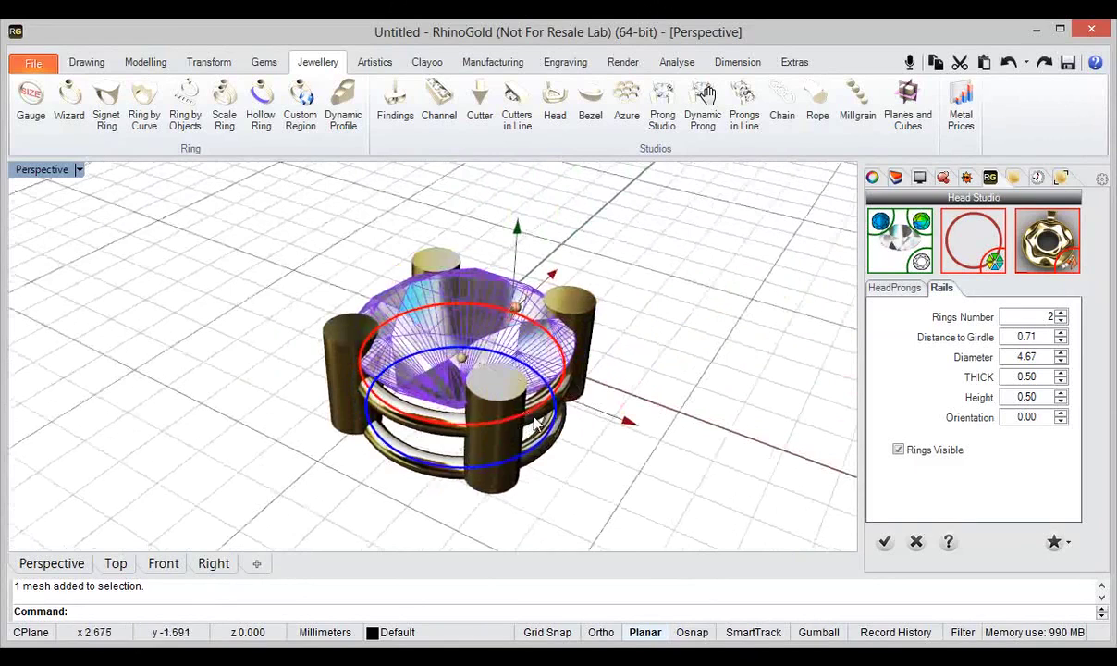
drag(554, 279, 559, 279)
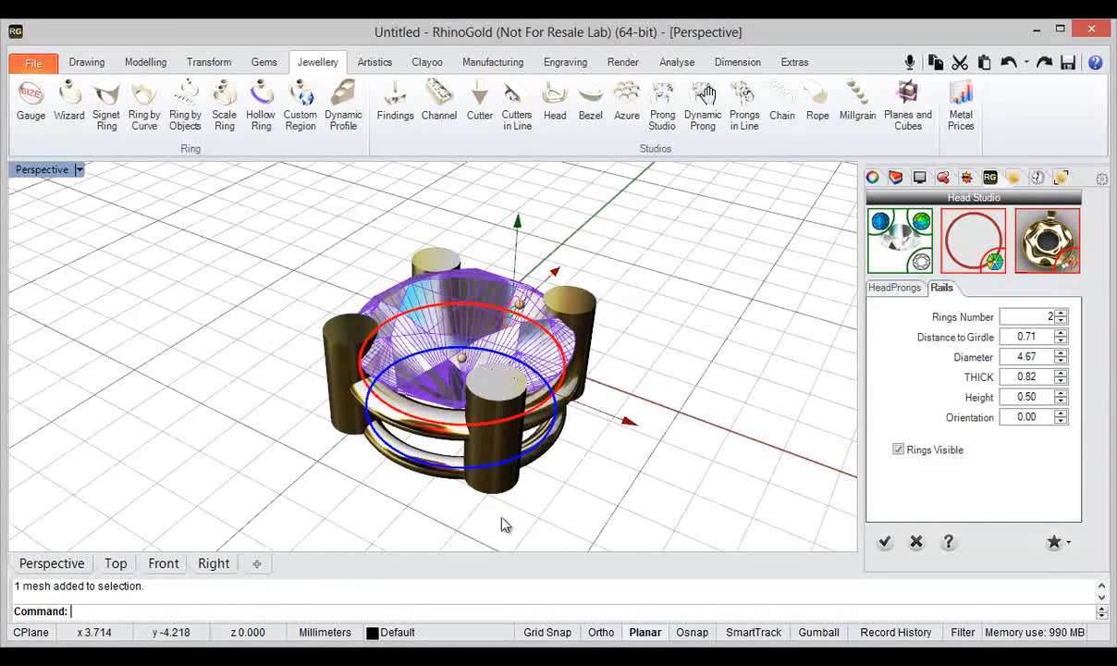
click(450, 503)
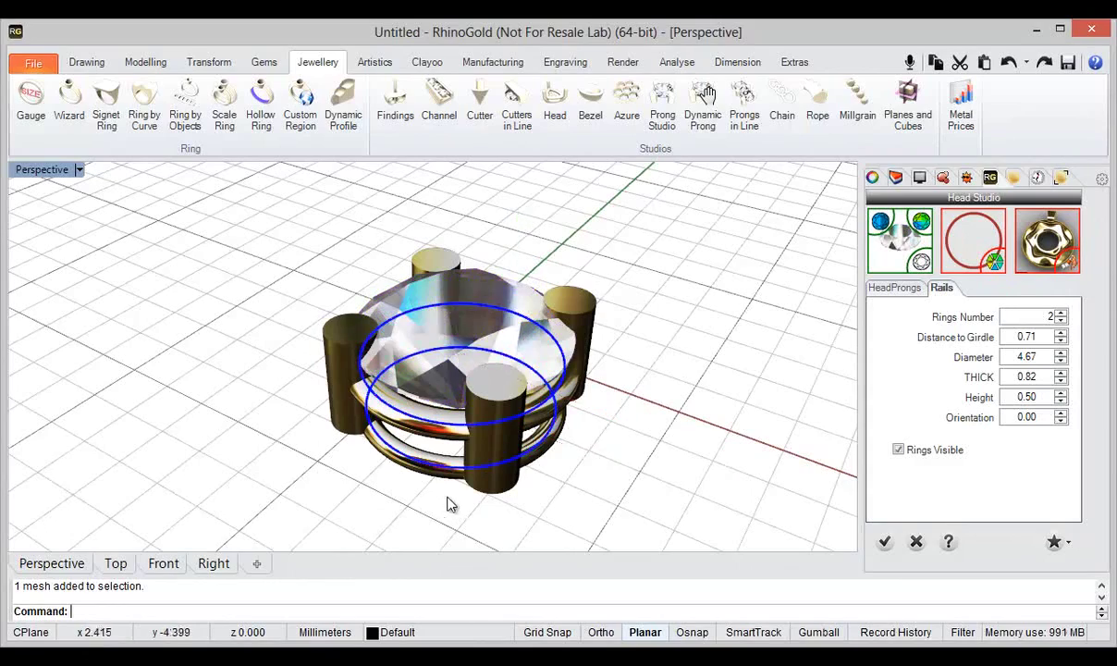
Step: Select the lower rail and widen its diameter to about 4.88
click(441, 465)
right_drag(366, 485, 595, 450)
drag(618, 419, 621, 433)
right_drag(621, 434, 597, 443)
Step: Replace the profile of the rails with the rounded square base curve 018
click(972, 240)
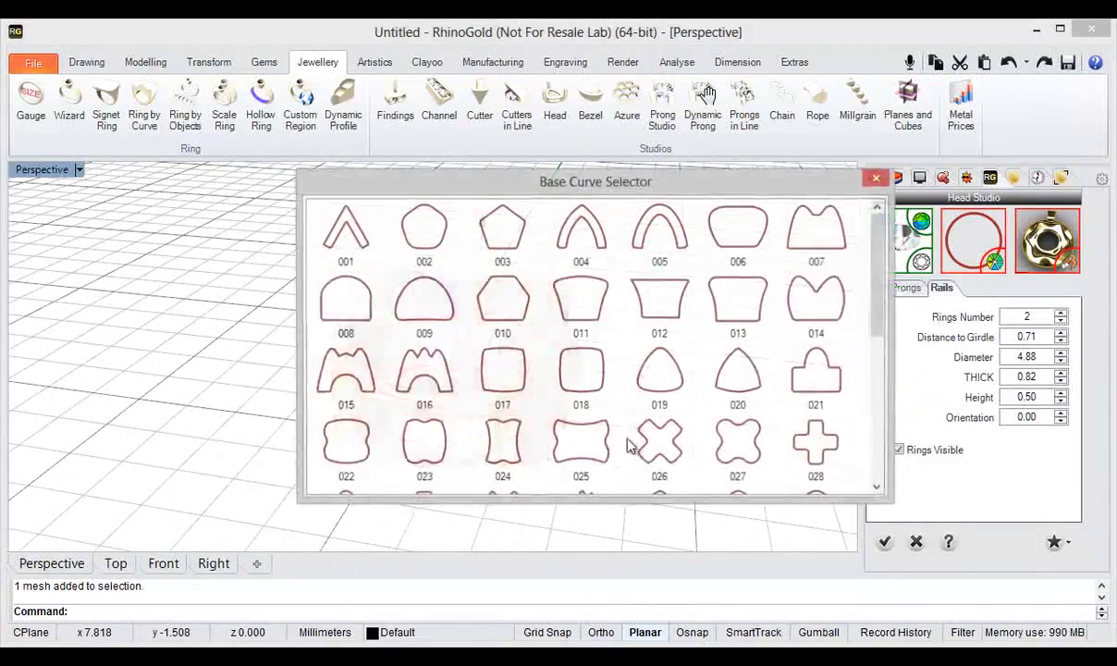
click(564, 370)
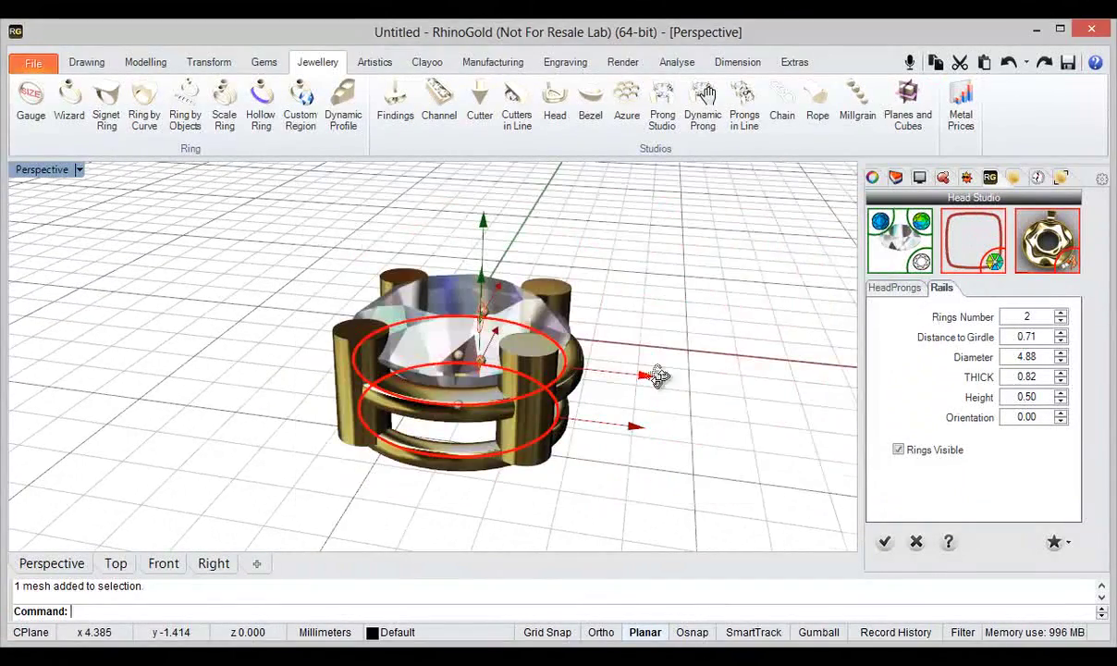
right_drag(655, 374, 480, 360)
scroll(546, 372, up, 6)
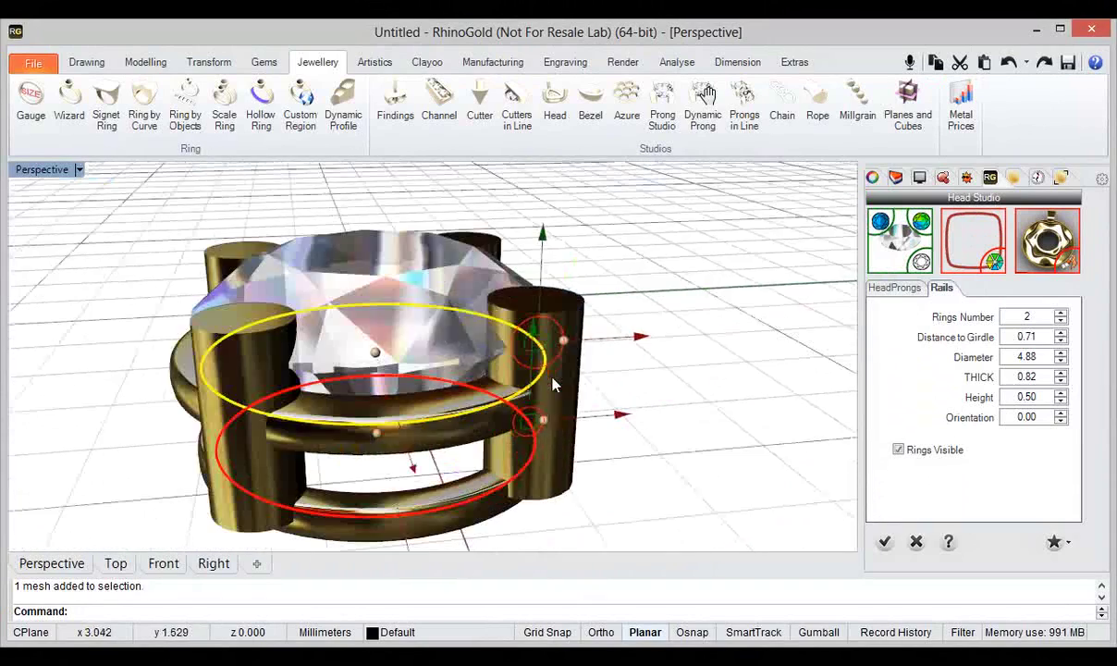
right_drag(553, 383, 516, 388)
Step: Adjust the size of the rail profiles, giving a height of 1.00 and a thickness of about 0.57
drag(625, 439, 634, 440)
drag(611, 348, 615, 348)
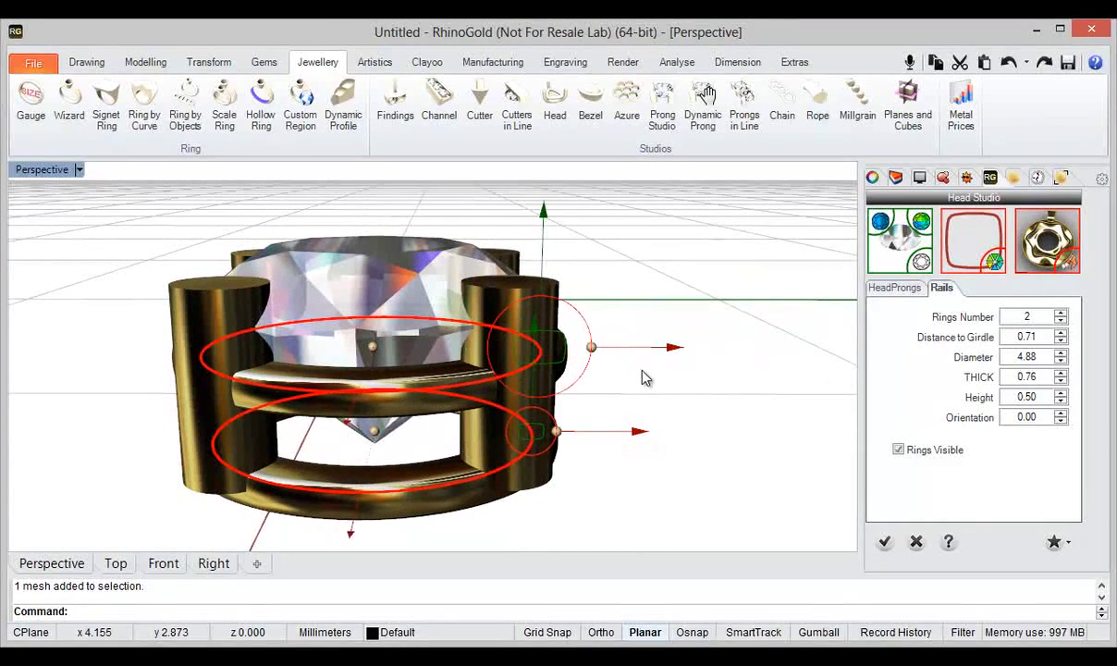
click(621, 380)
right_drag(571, 377, 530, 347)
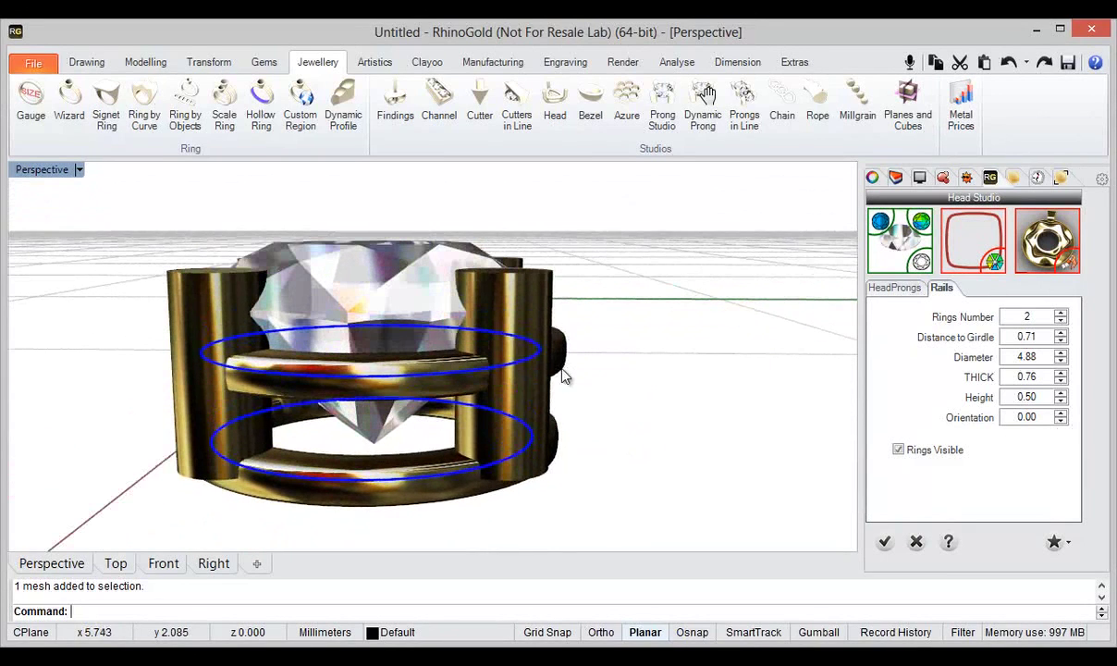
click(532, 353)
drag(652, 353, 629, 361)
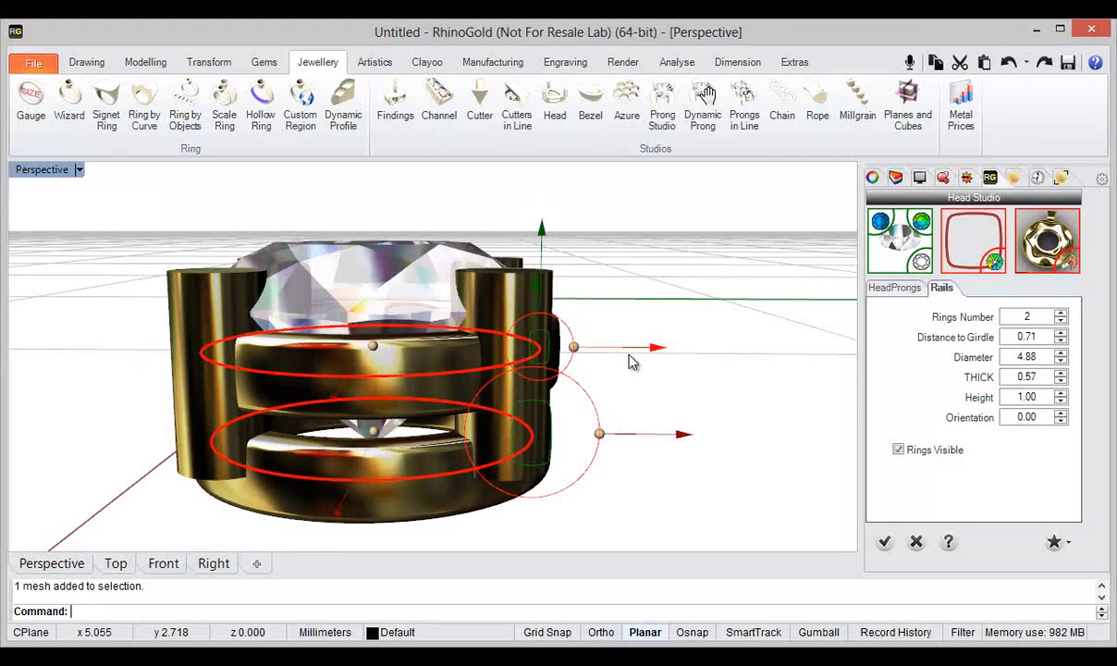
click(708, 400)
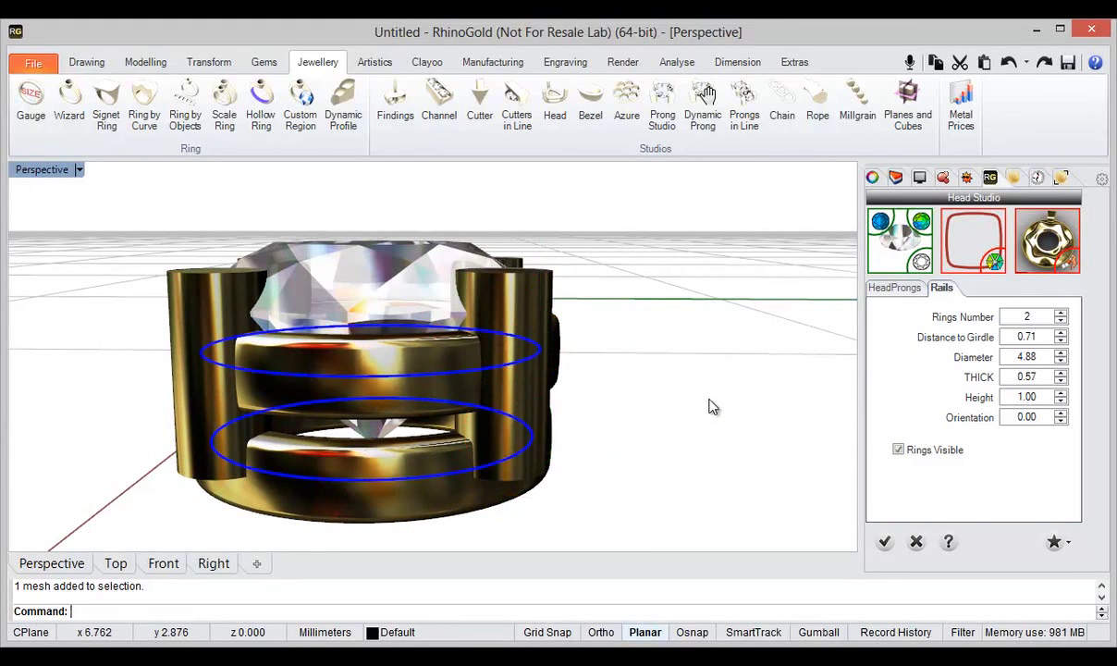
Step: Select both rails and tilt their profiles to an orientation of about 0.02
right_drag(708, 400, 695, 439)
scroll(572, 320, down, 4)
right_drag(571, 319, 583, 359)
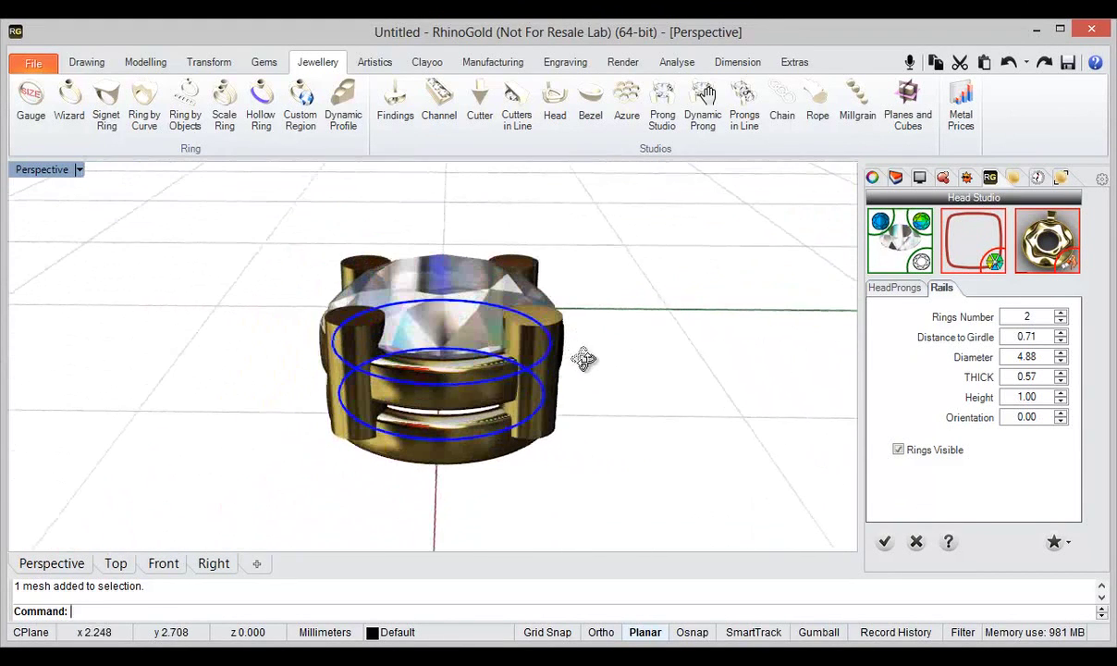
click(558, 365)
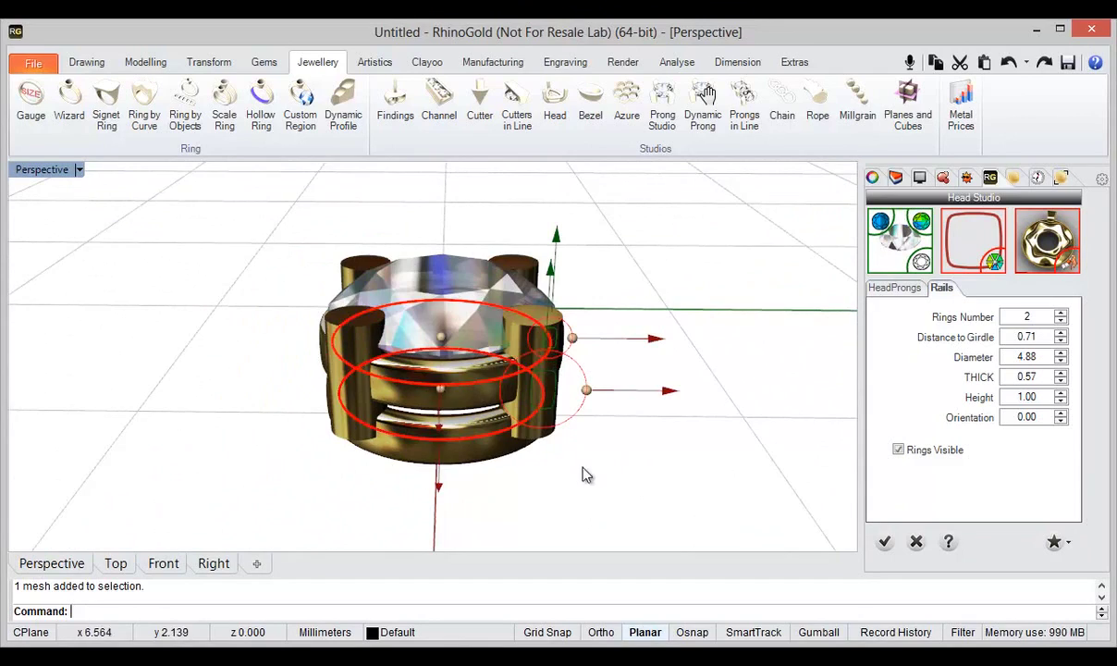
scroll(580, 352, up, 5)
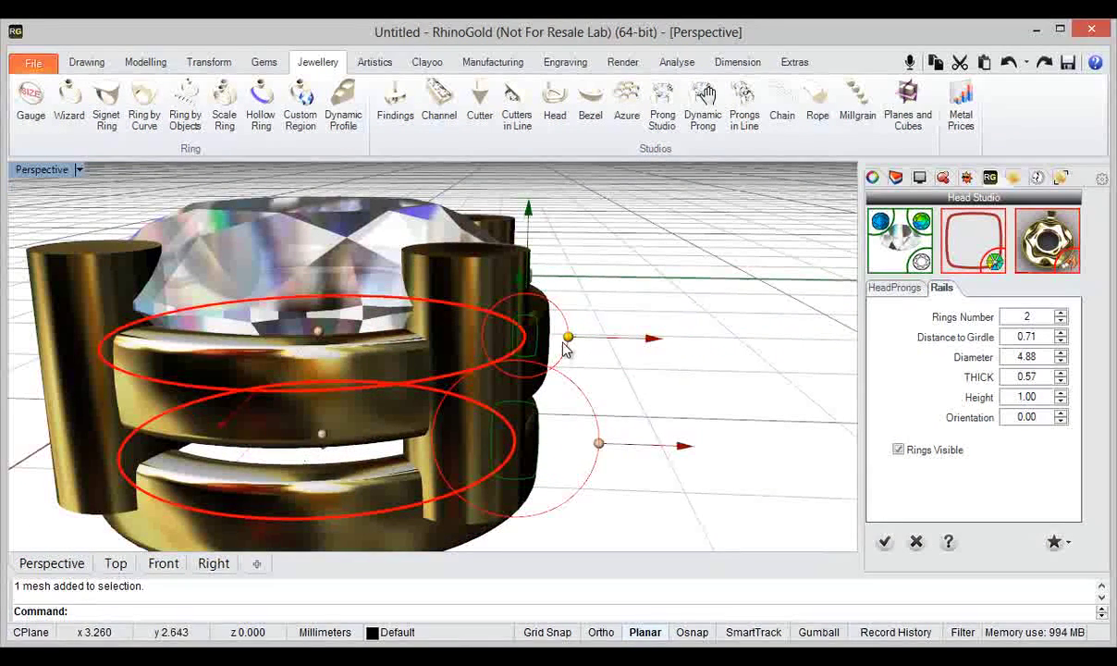
drag(566, 346, 564, 340)
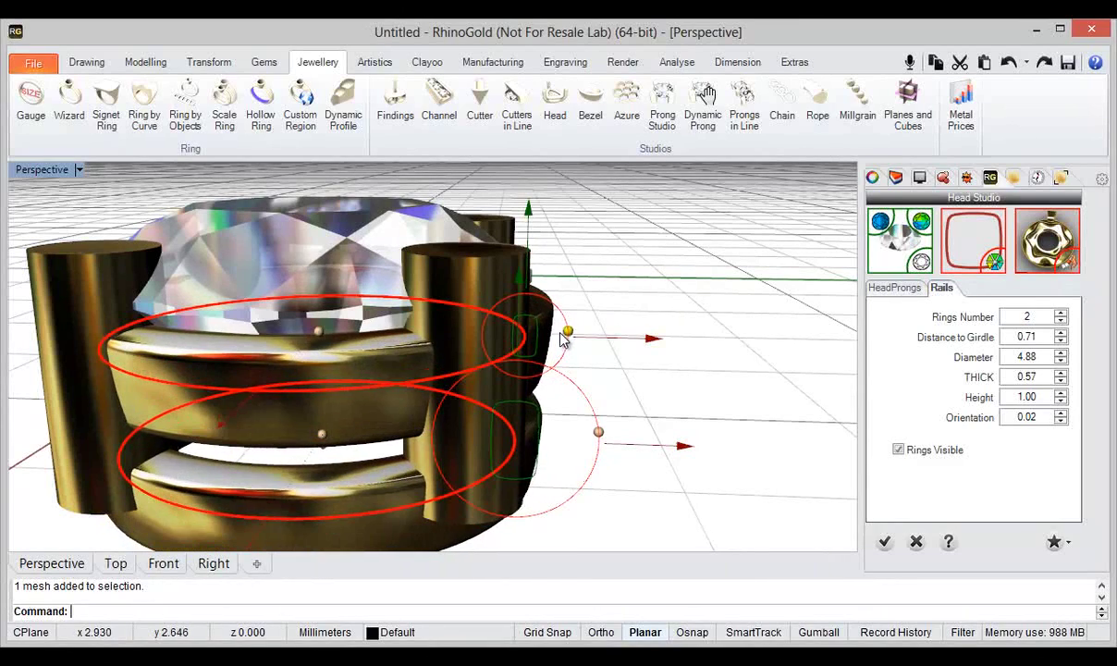
click(640, 333)
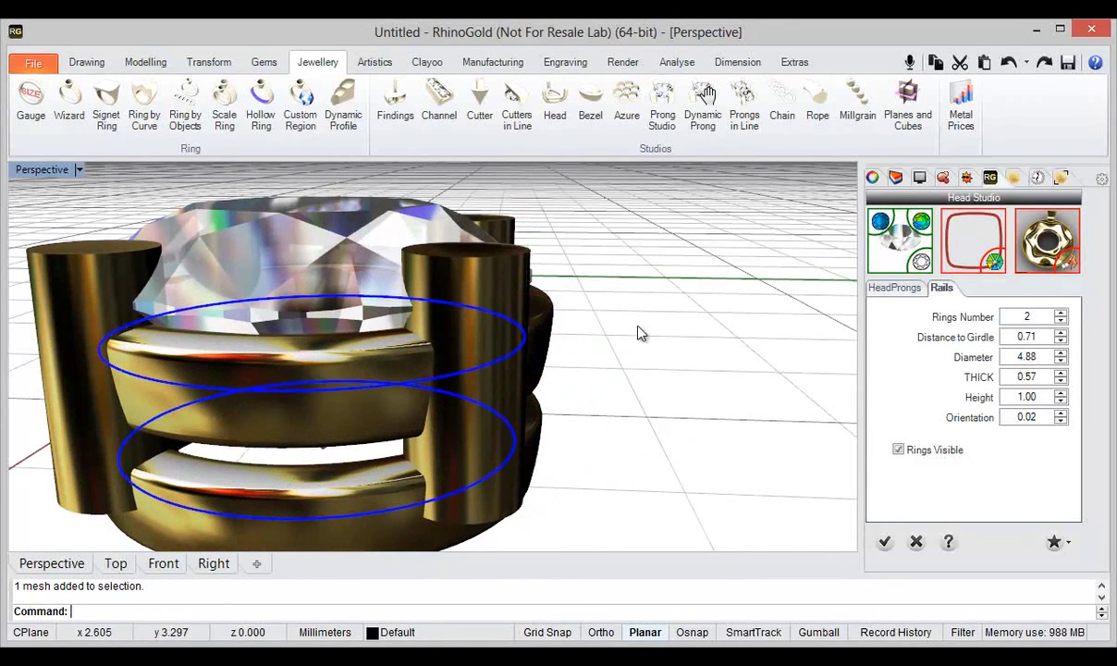
Step: Examine the tilted upper and lower rails around the diamond from several sides
click(512, 357)
right_drag(643, 427, 626, 447)
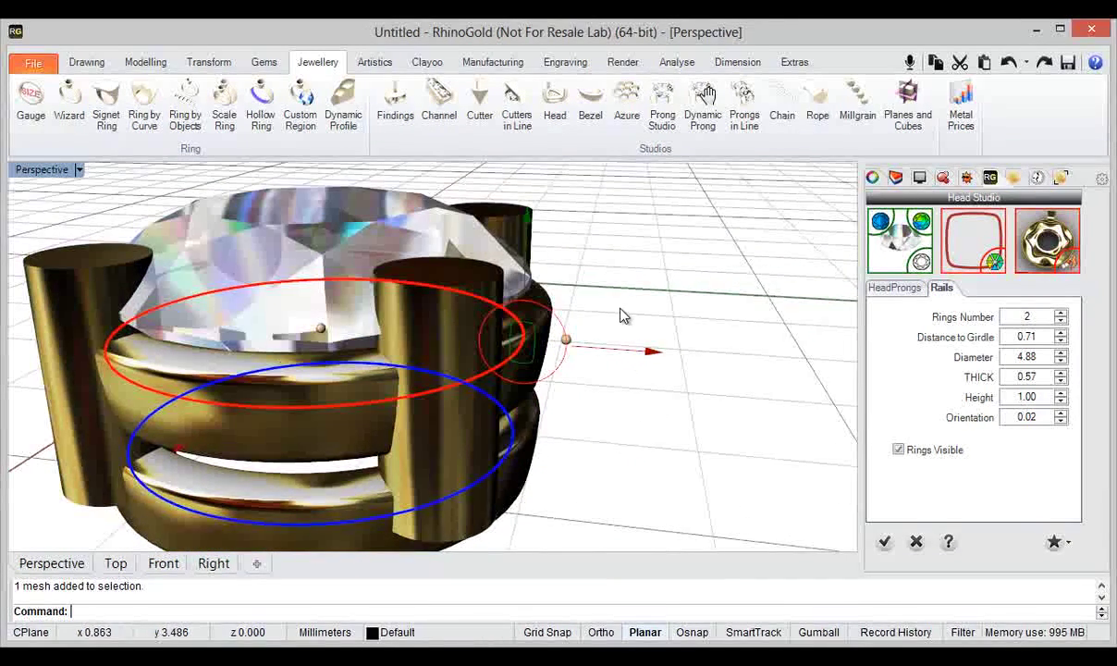
scroll(620, 318, down, 4)
right_drag(614, 398, 672, 416)
click(672, 416)
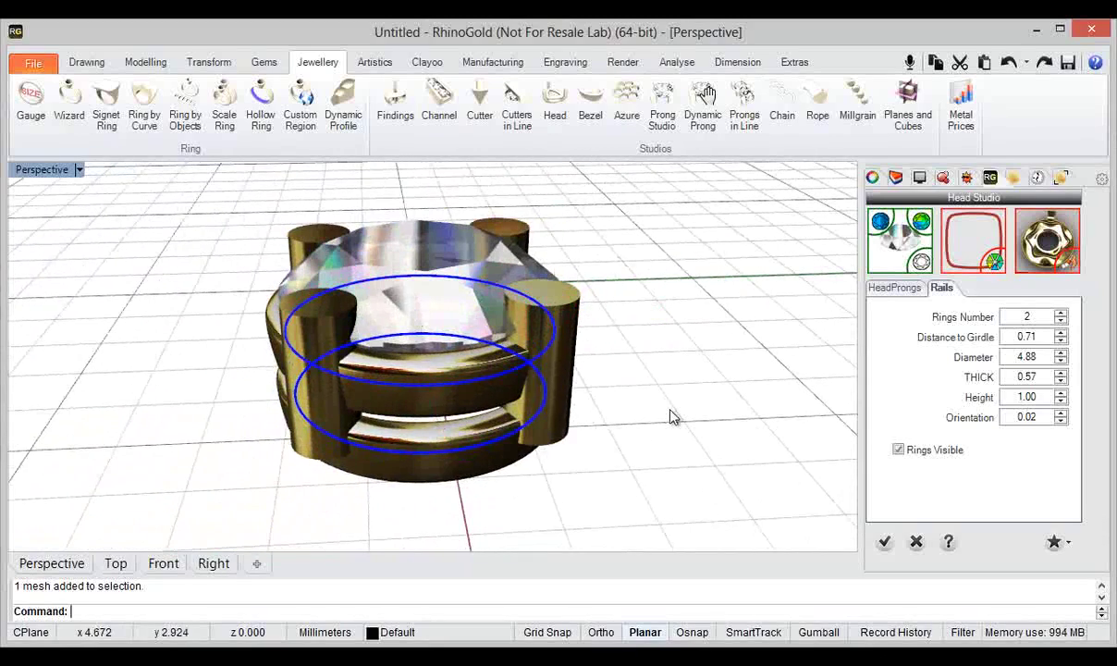
click(511, 448)
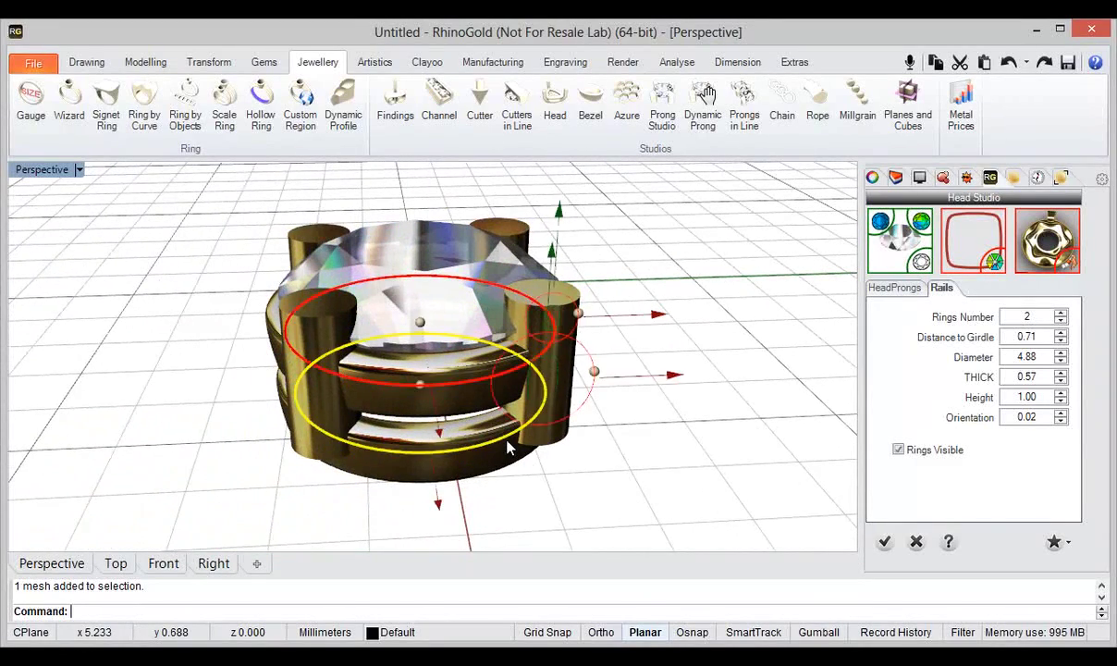
right_drag(605, 512, 674, 501)
click(611, 506)
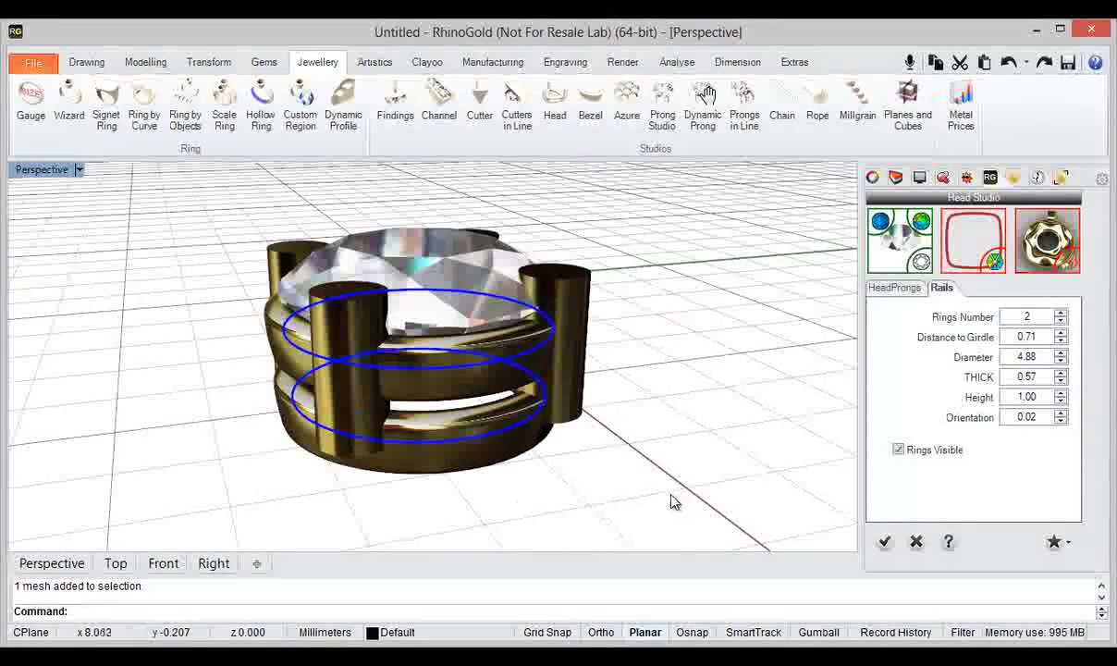
Step: Pull the bottom ends of the four prongs inward and down to a height of about 3.42, and create the head
click(895, 287)
right_drag(765, 387, 672, 446)
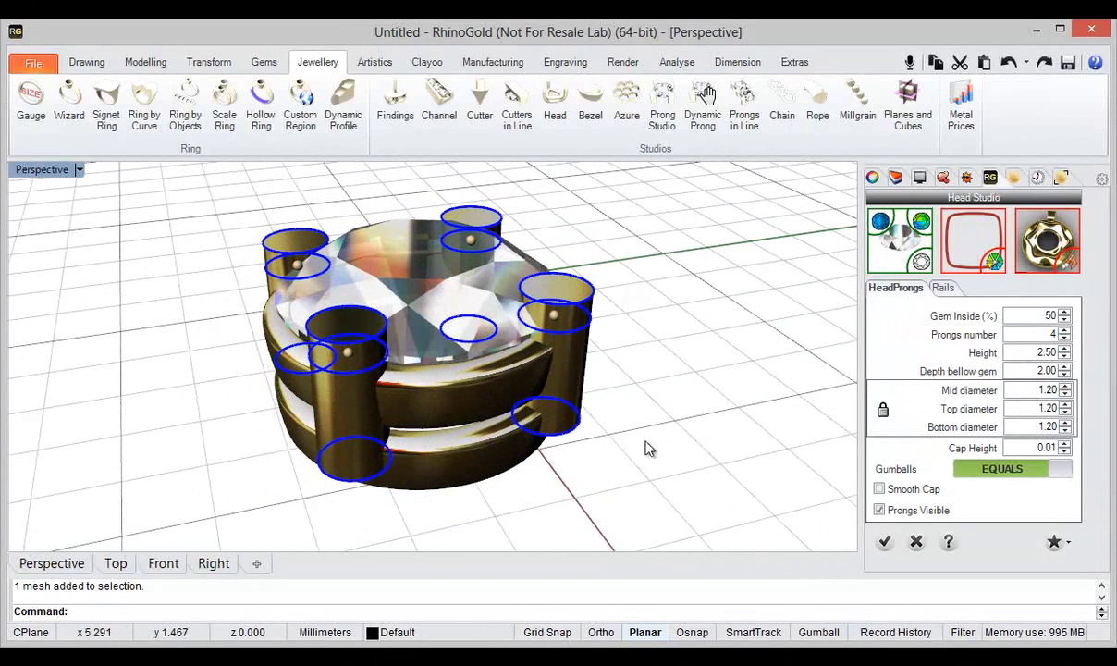
click(554, 425)
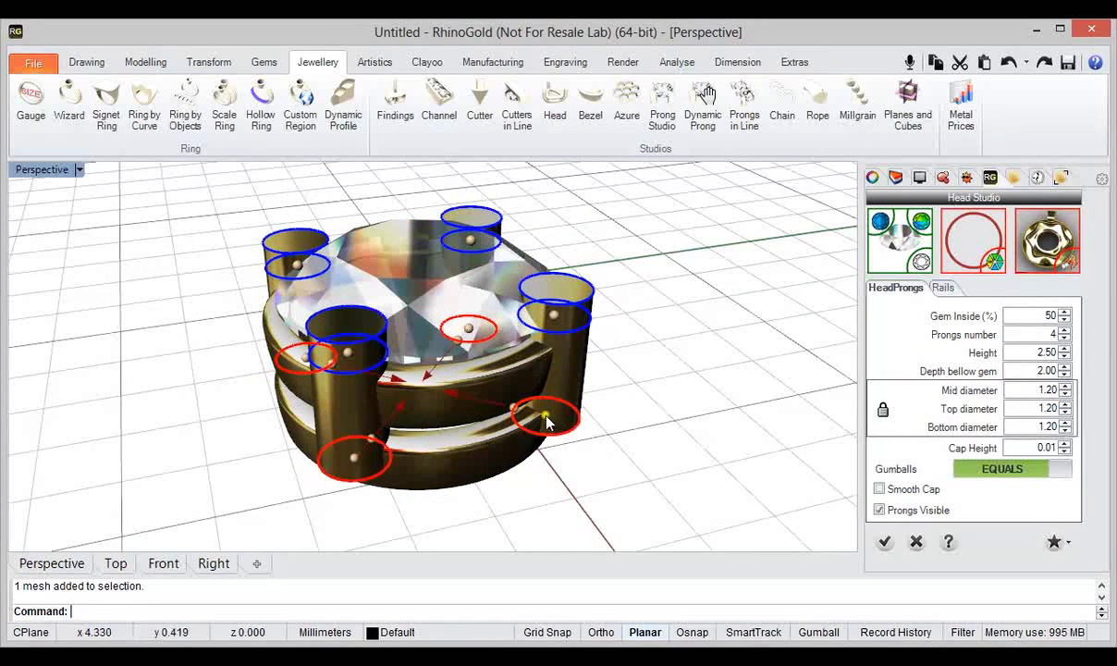
drag(546, 422, 514, 453)
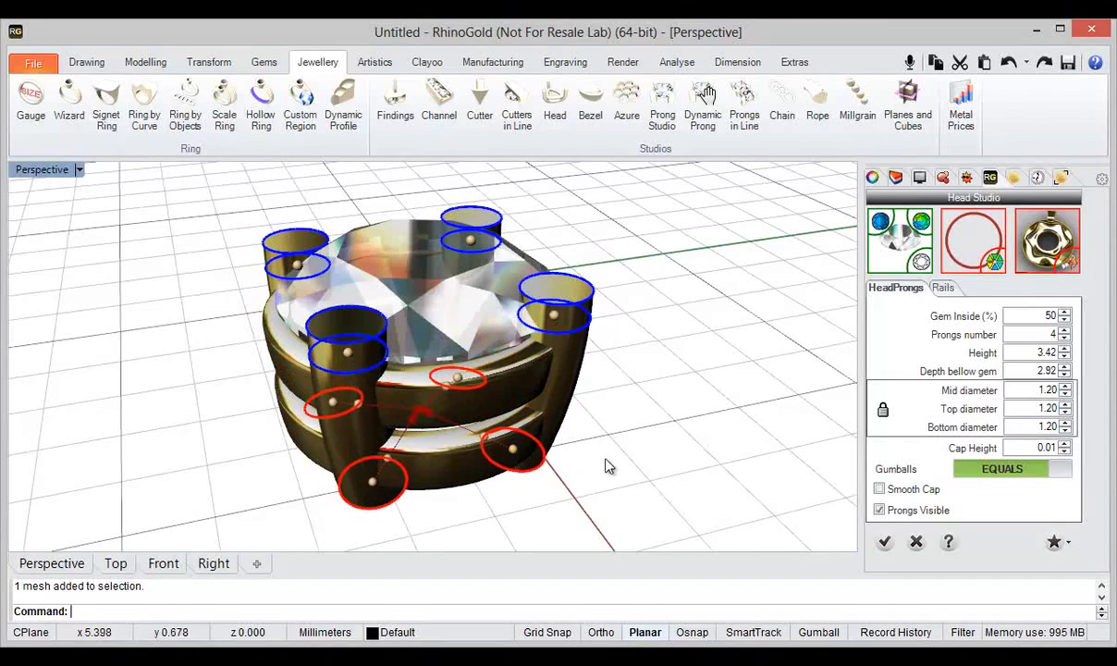
click(609, 465)
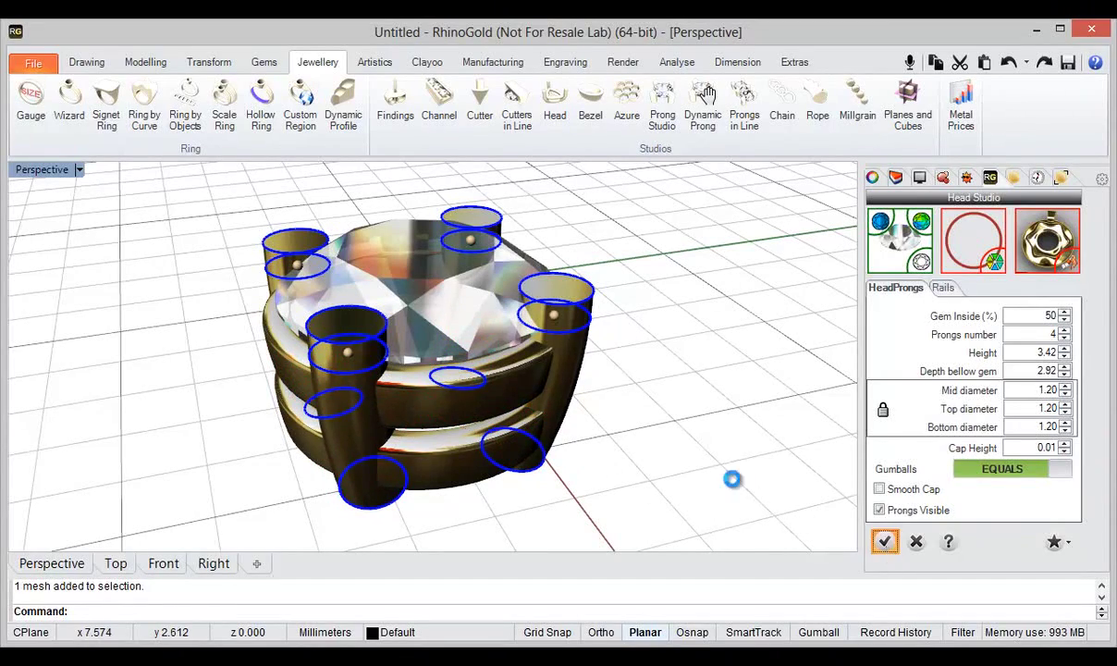
right_drag(691, 426, 685, 479)
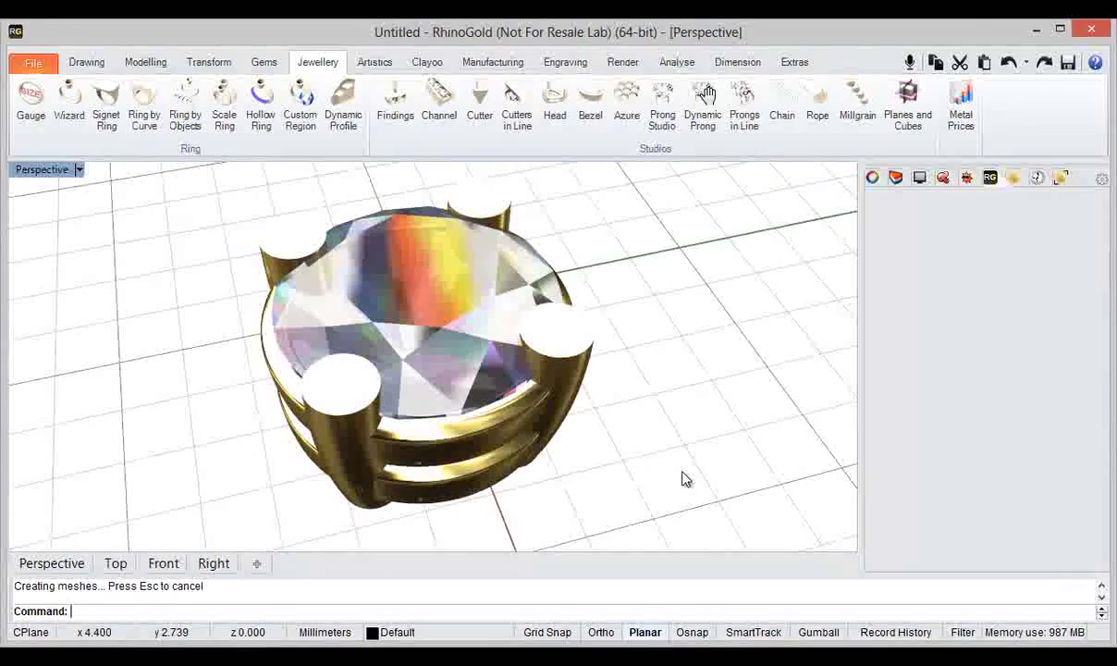